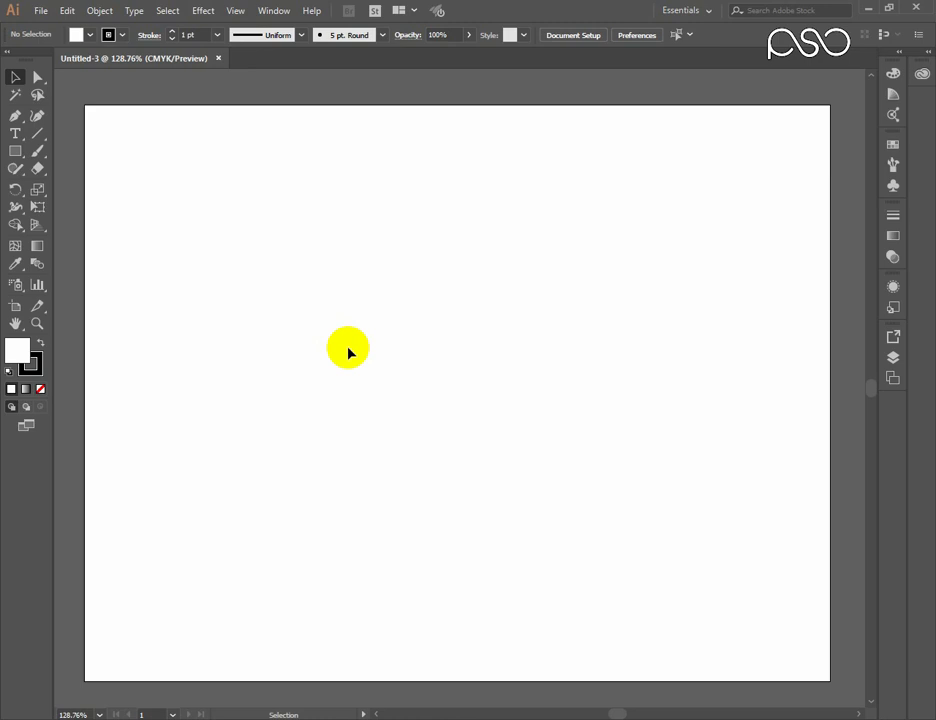
click(17, 116)
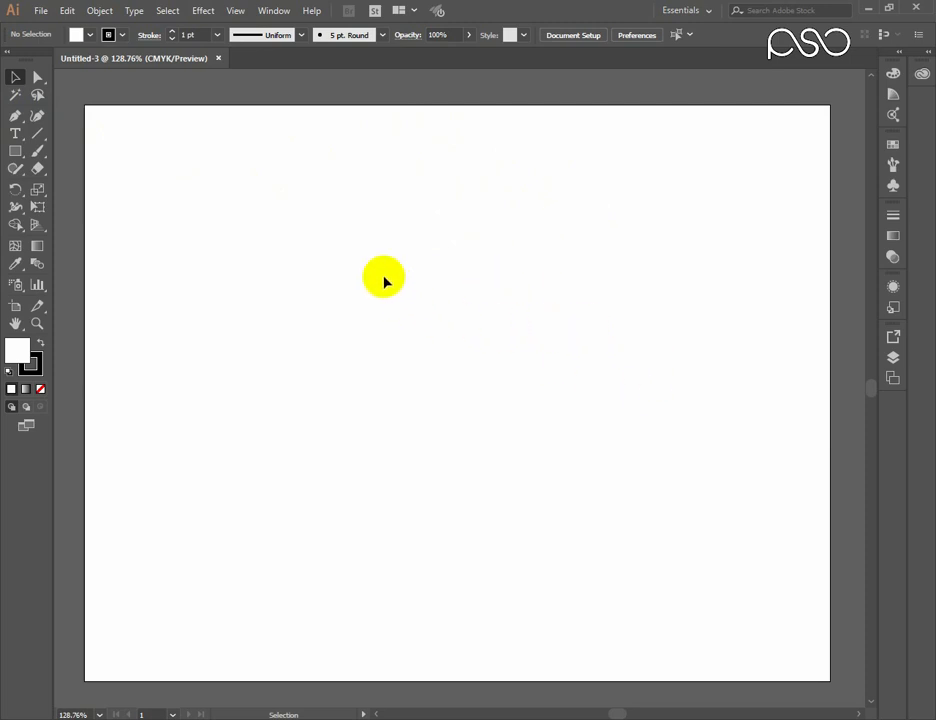
key(ctrl)
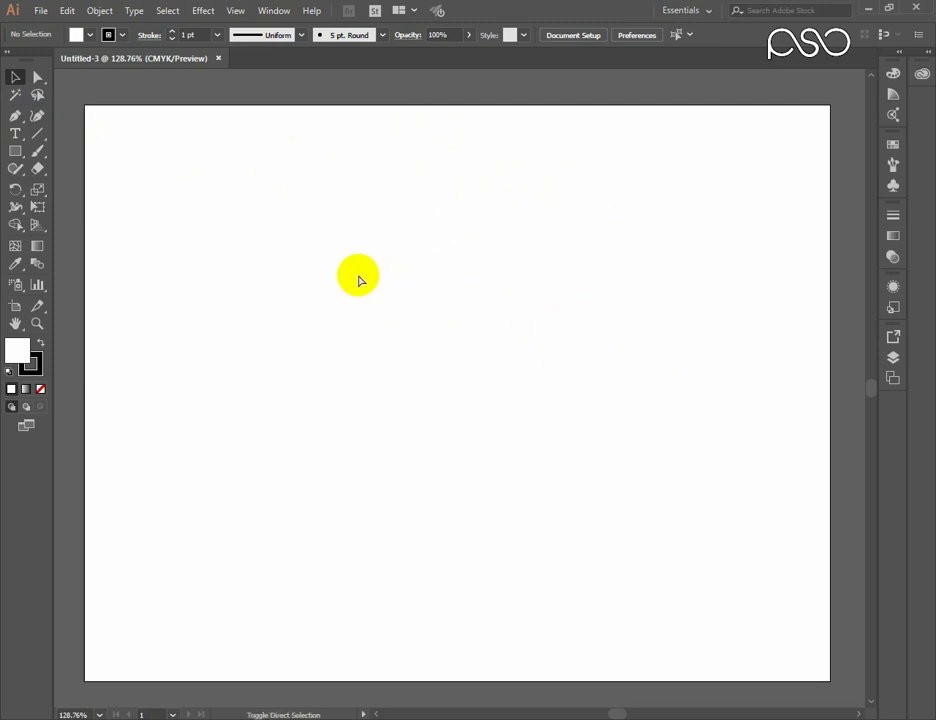
key(ctrl+shift+p)
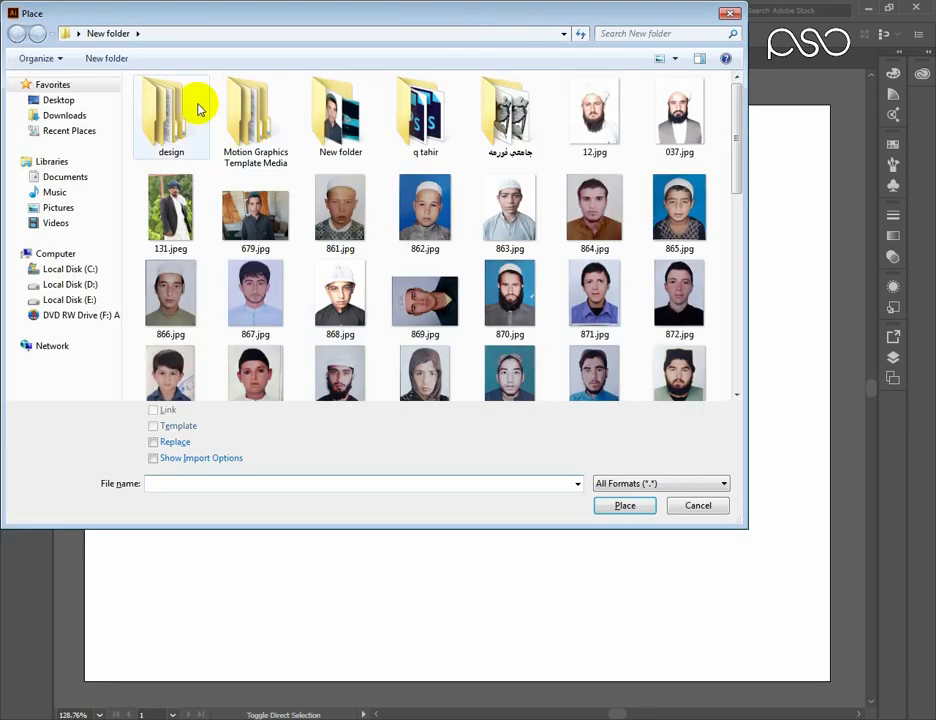
click(728, 14)
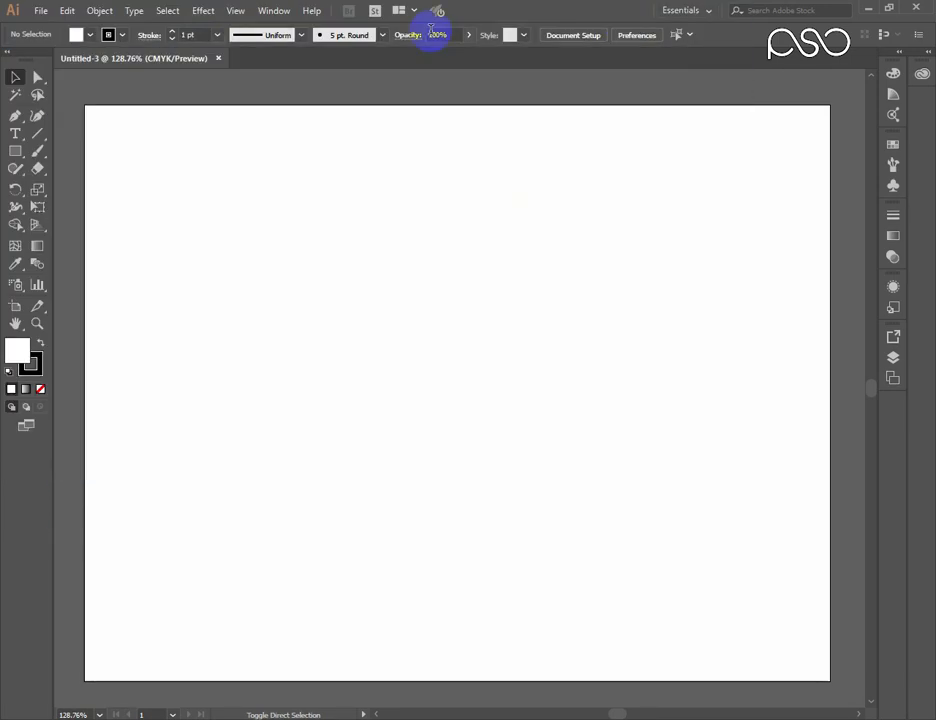
Step: Place the Desktop image 20190618_065834.jpg as a linked file across most of the artboard and adjust its position
click(41, 10)
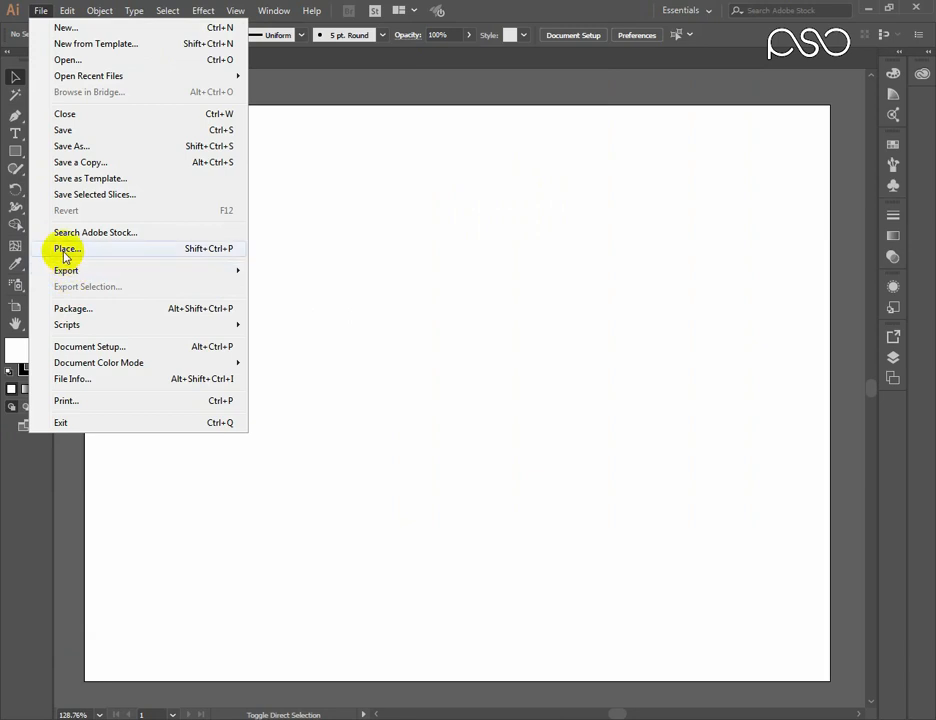
click(195, 252)
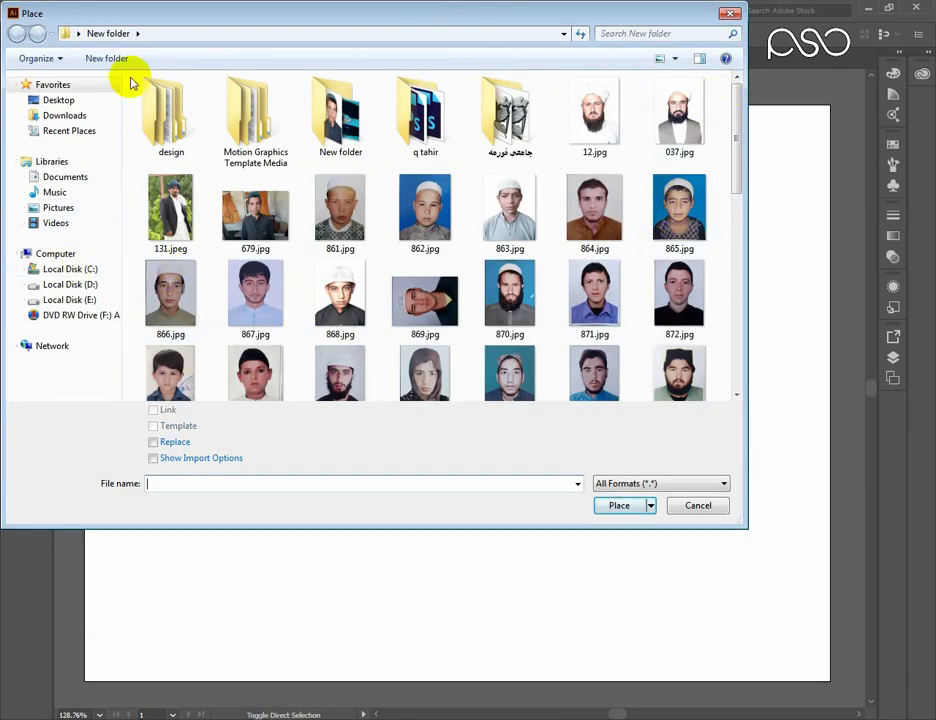
click(58, 100)
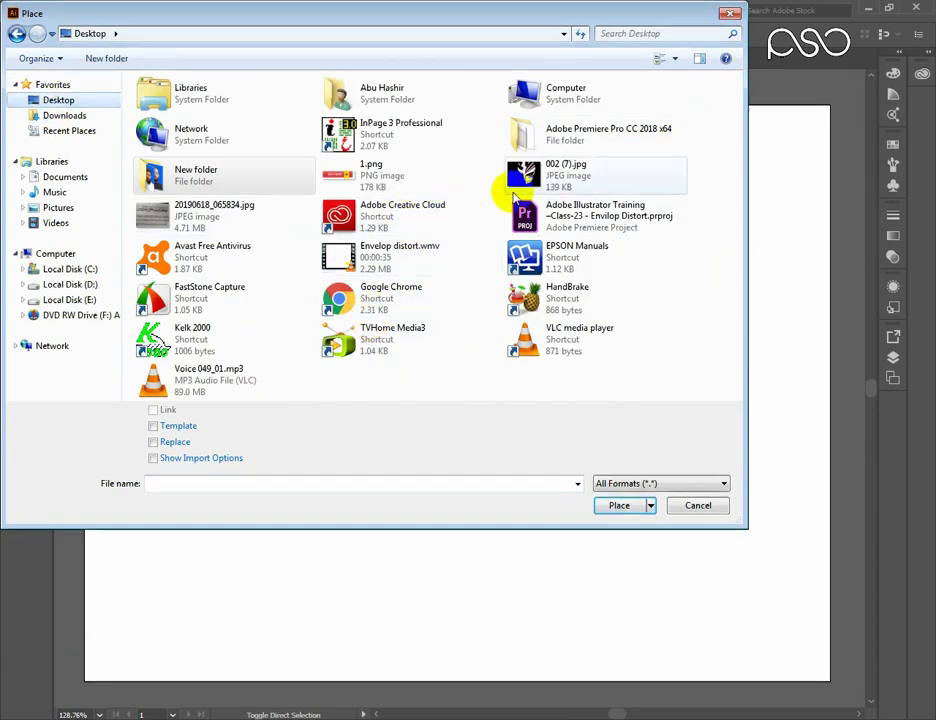
click(152, 215)
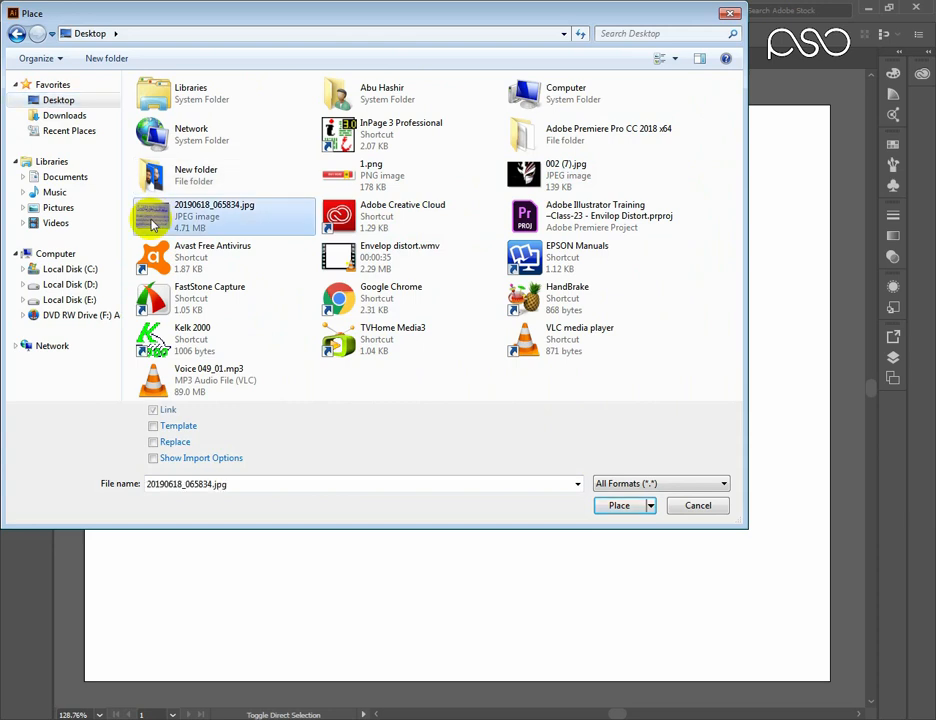
click(614, 505)
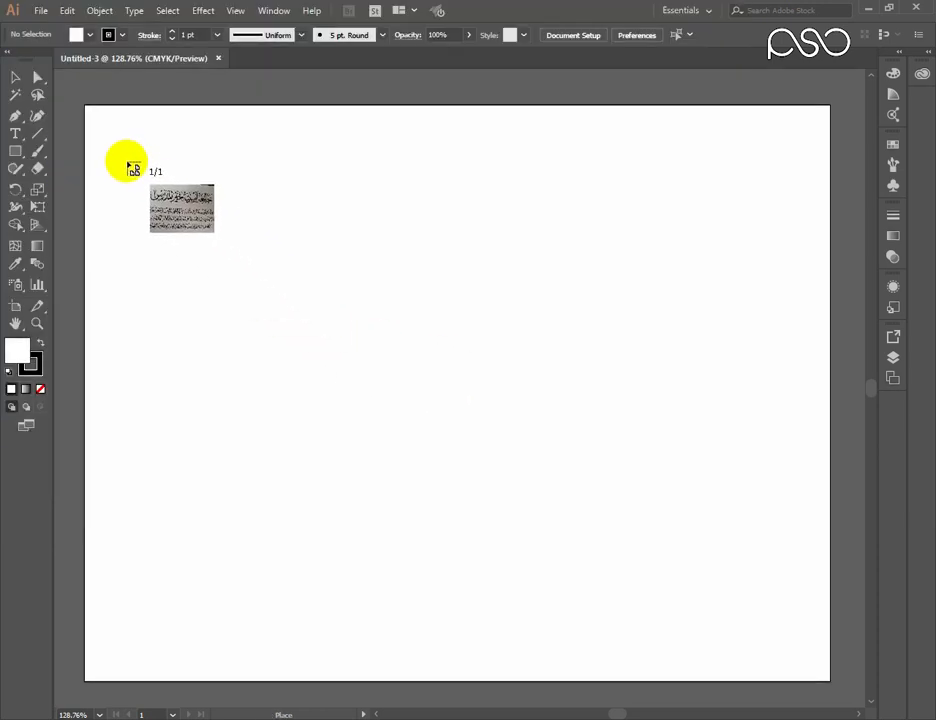
drag(114, 143, 819, 620)
drag(455, 345, 480, 357)
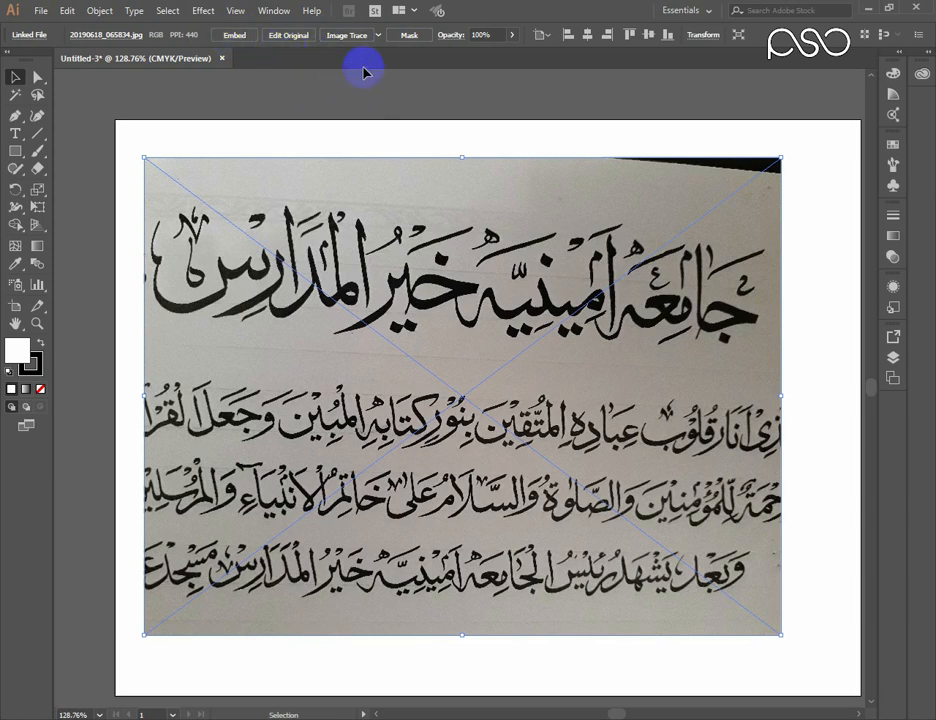
drag(428, 256, 438, 272)
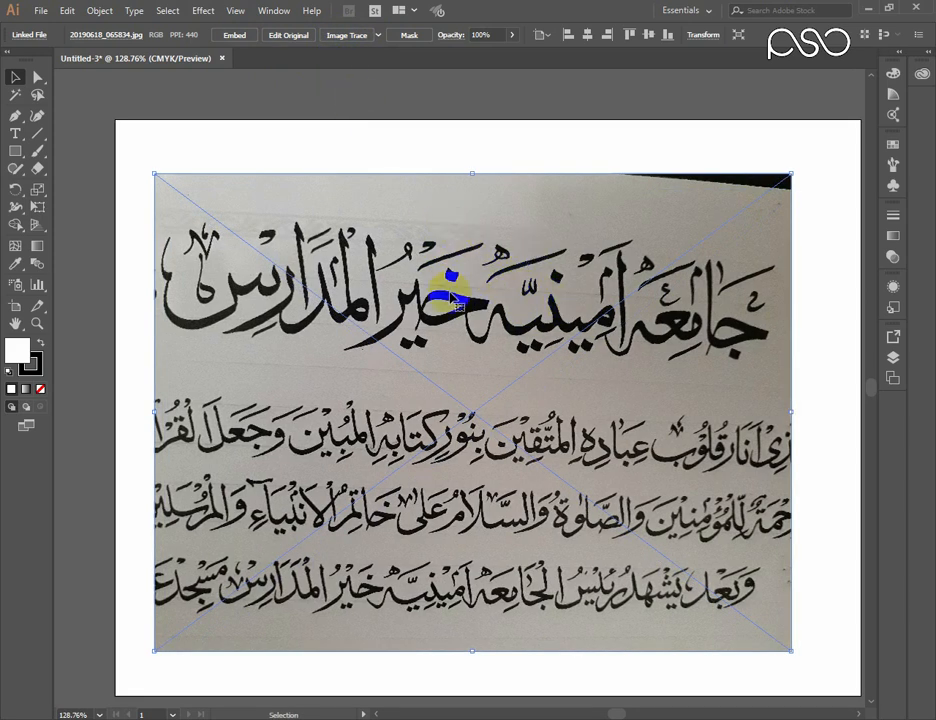
Step: Run Image Trace on the calligraphy photo with the default preset, suppress the large-image warning in future, and nudge the tracing slightly
click(346, 36)
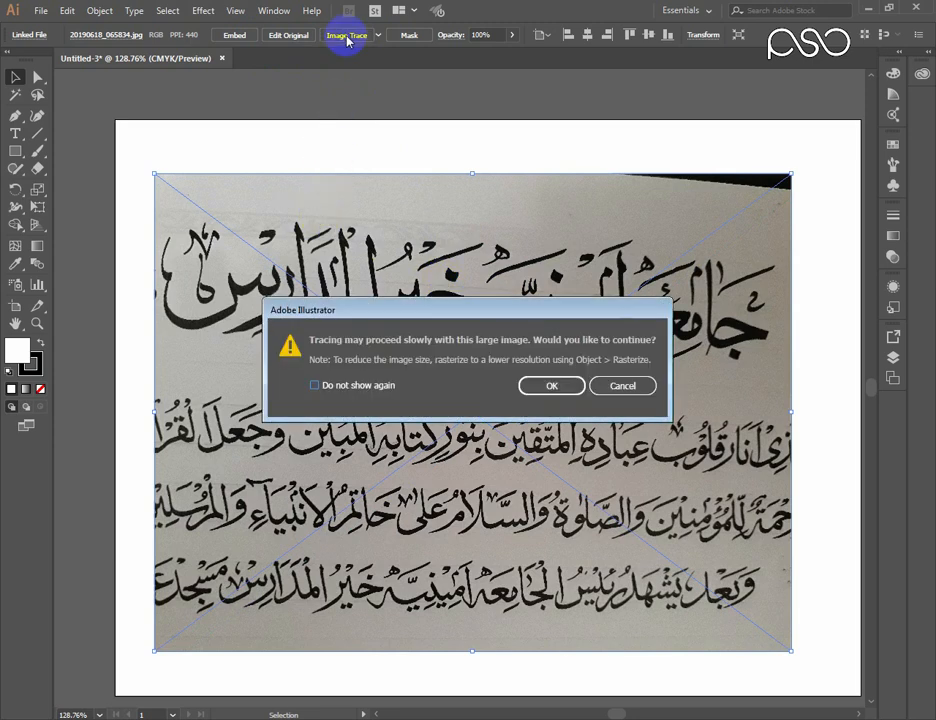
click(314, 385)
click(552, 386)
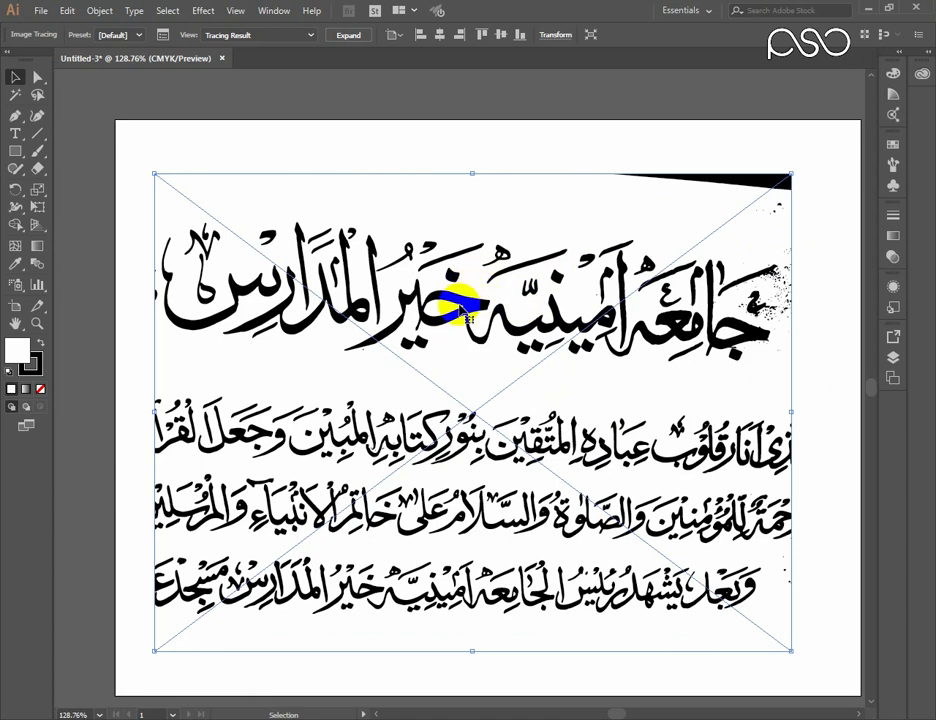
drag(464, 304, 473, 299)
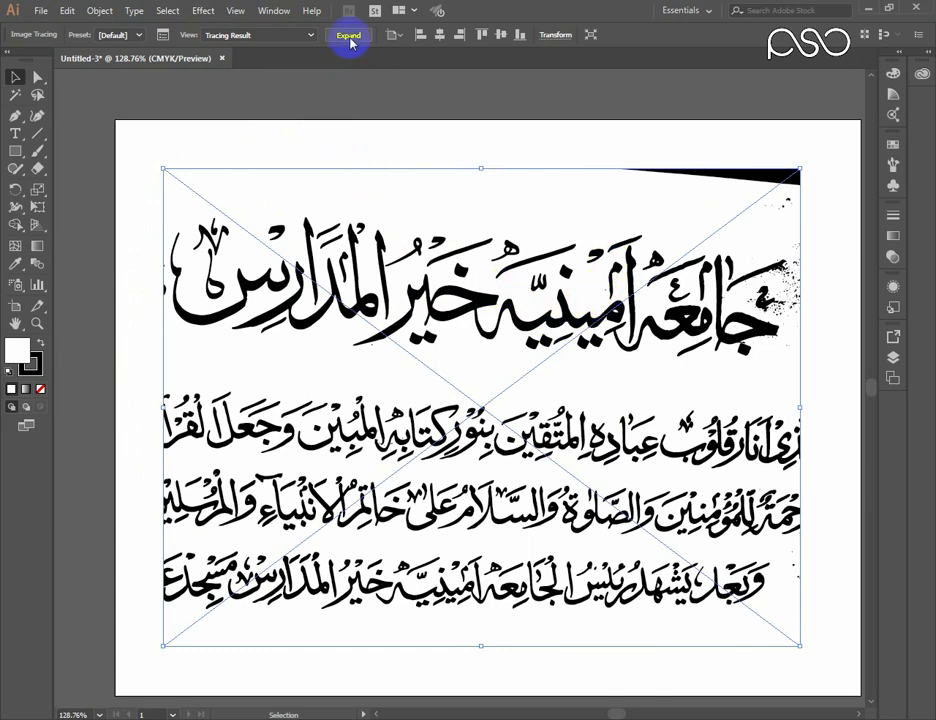
Step: Expand the tracing into editable paths and move it partly beyond the artboard's left edge
click(99, 12)
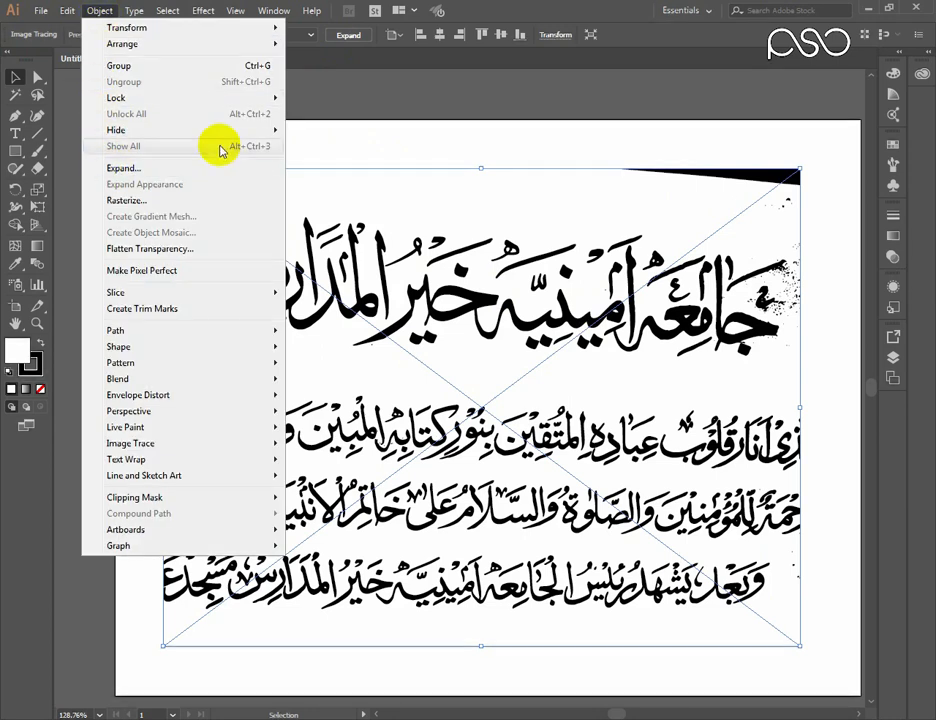
click(346, 42)
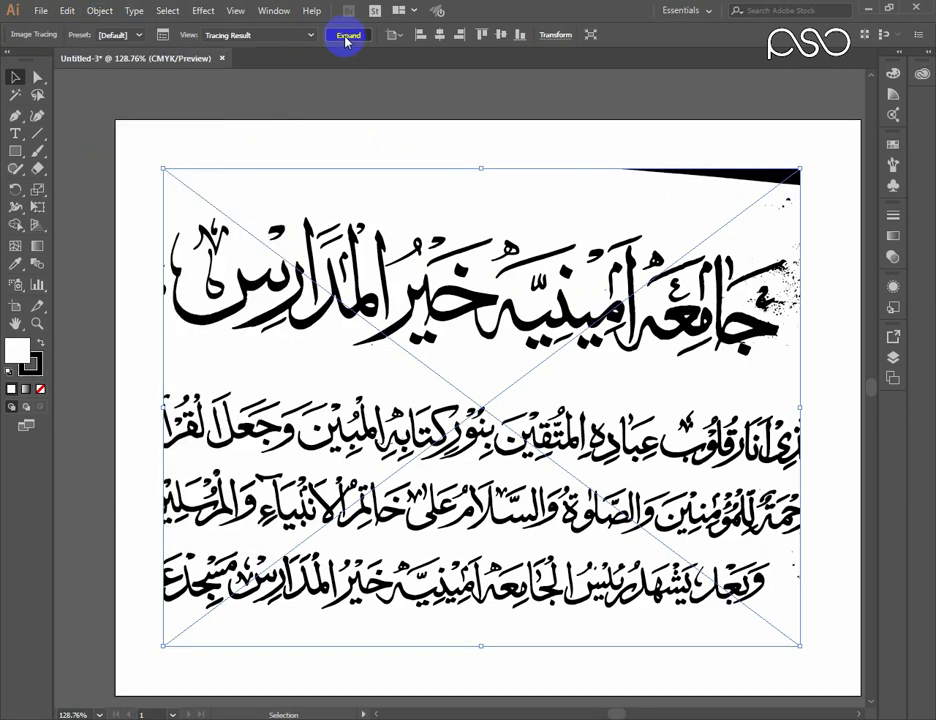
click(446, 300)
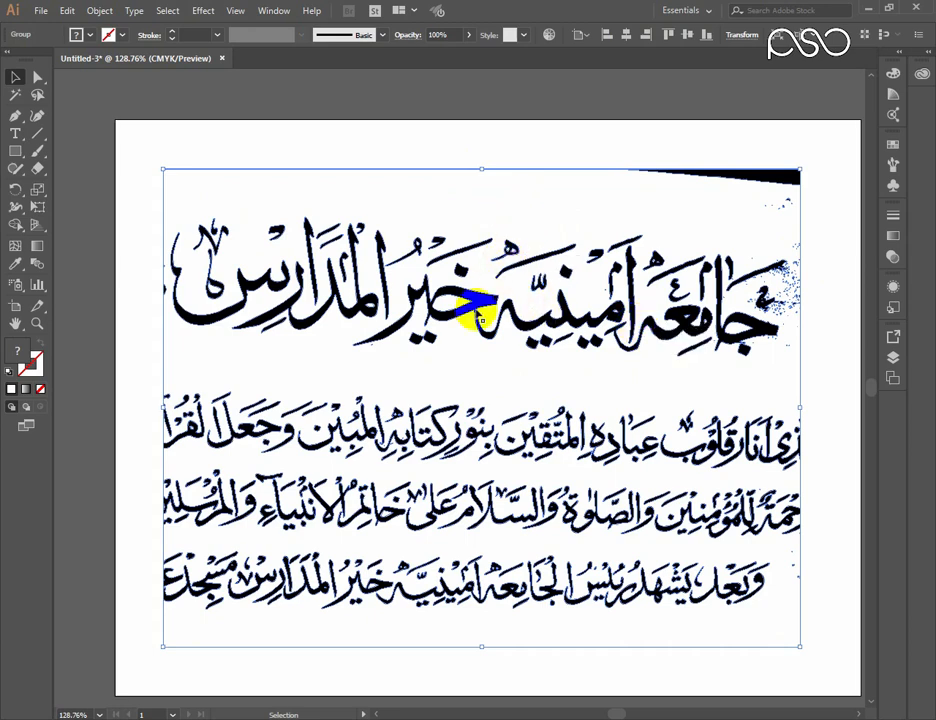
mouse_move(322, 310)
mouse_down()
mouse_move(268, 325)
mouse_move(244, 320)
mouse_move(376, 282)
mouse_up()
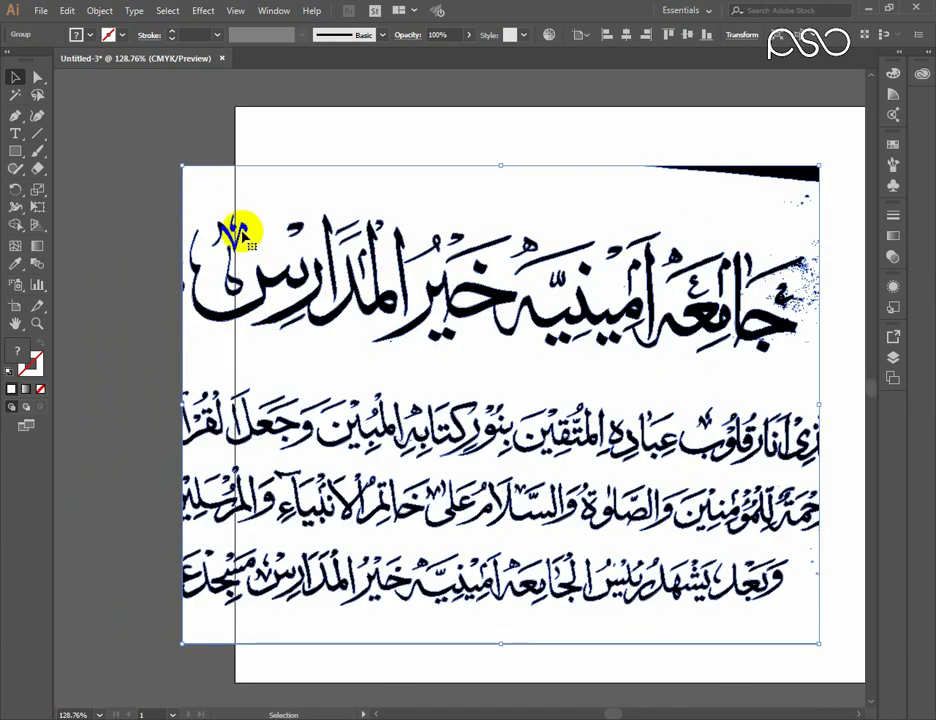
Step: Try ungrouping the expanded tracing and deleting its white background shape, and undo both changes
right_click(229, 208)
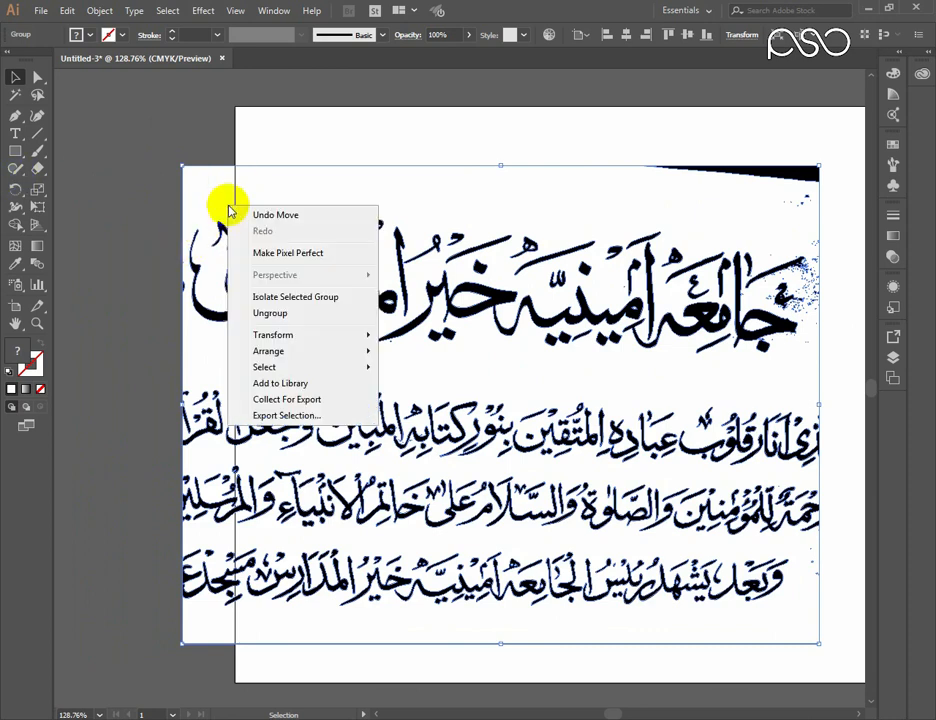
click(270, 313)
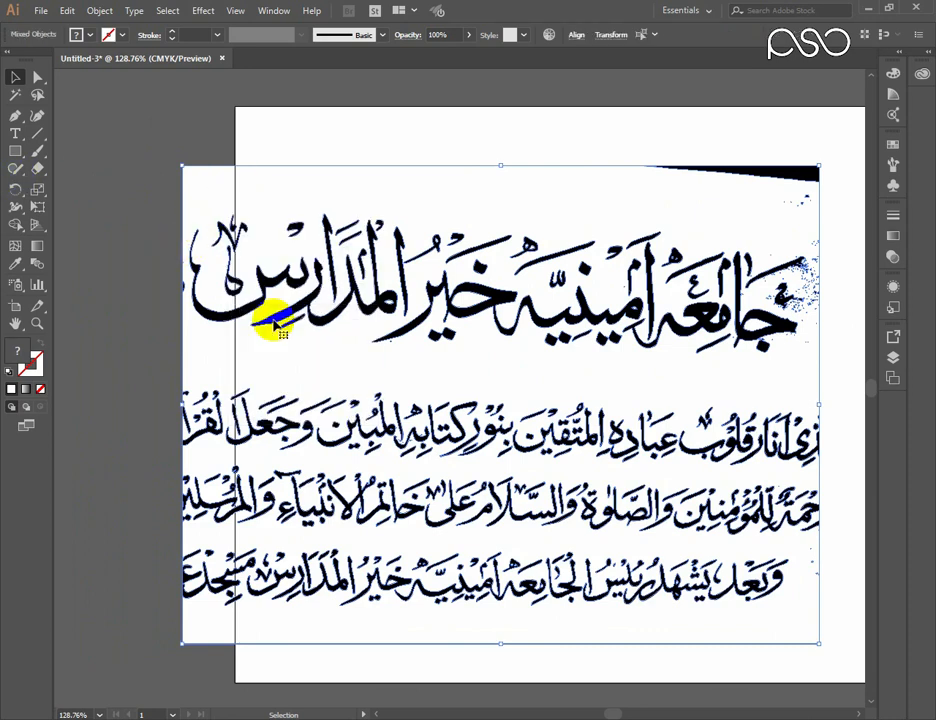
click(220, 129)
double_click(224, 188)
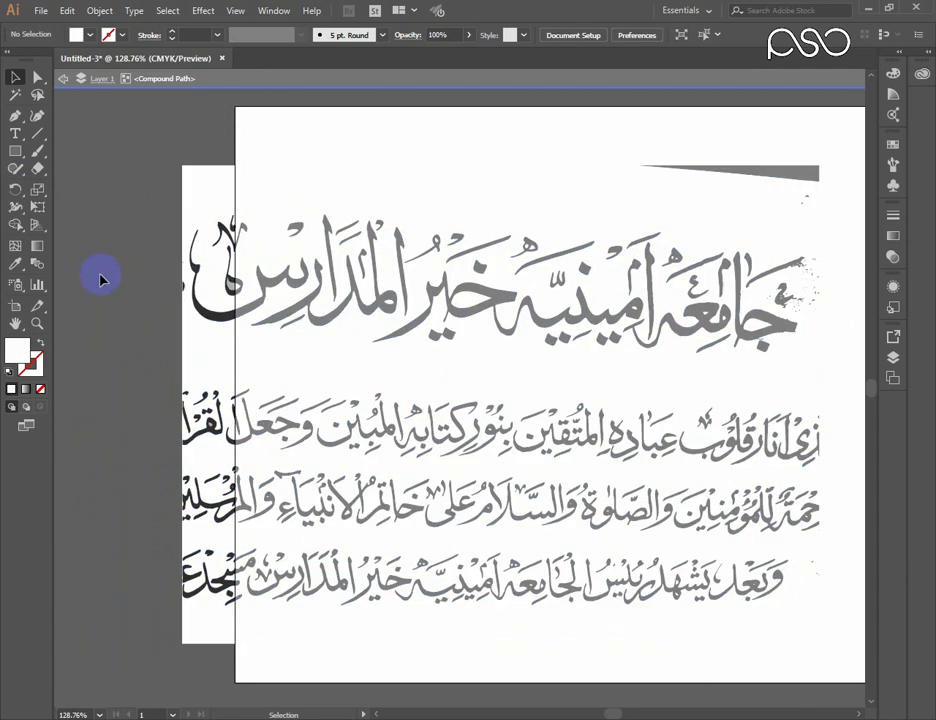
double_click(100, 277)
click(211, 184)
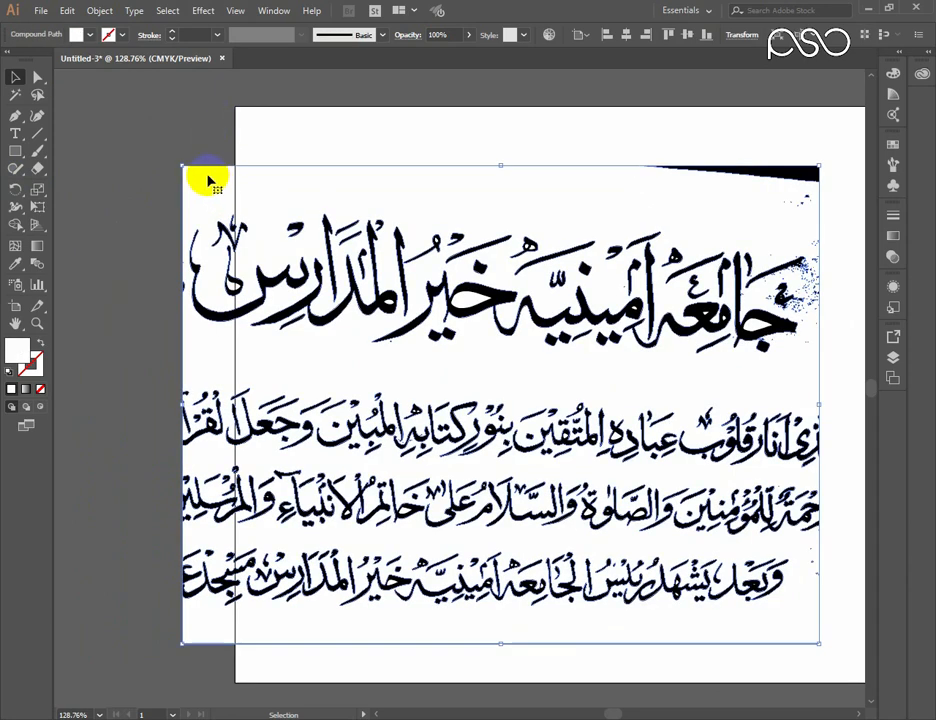
key(Delete)
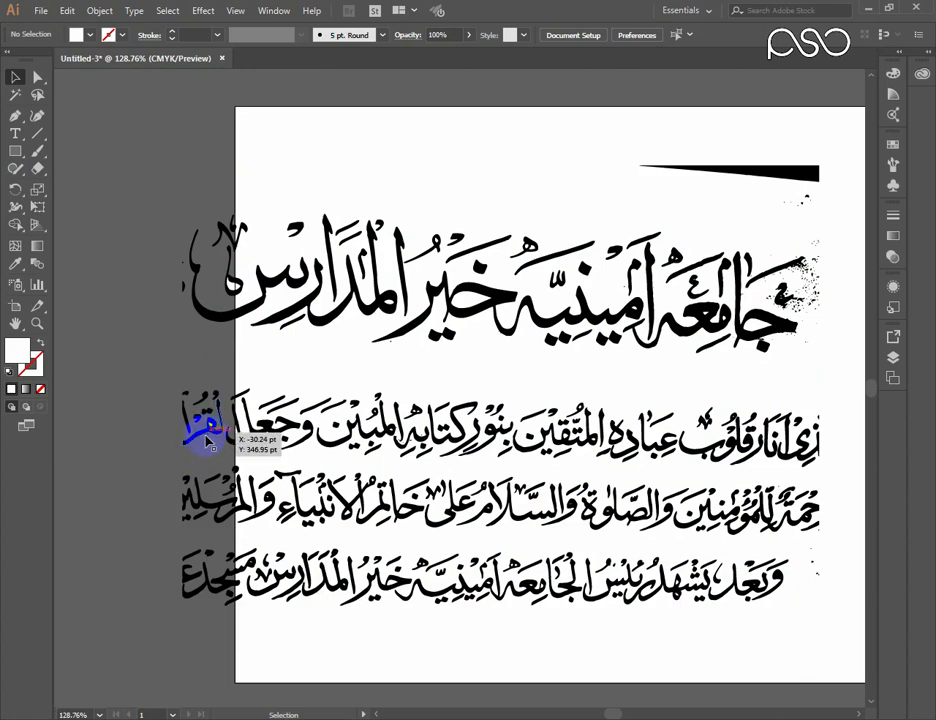
key(ctrl+z)
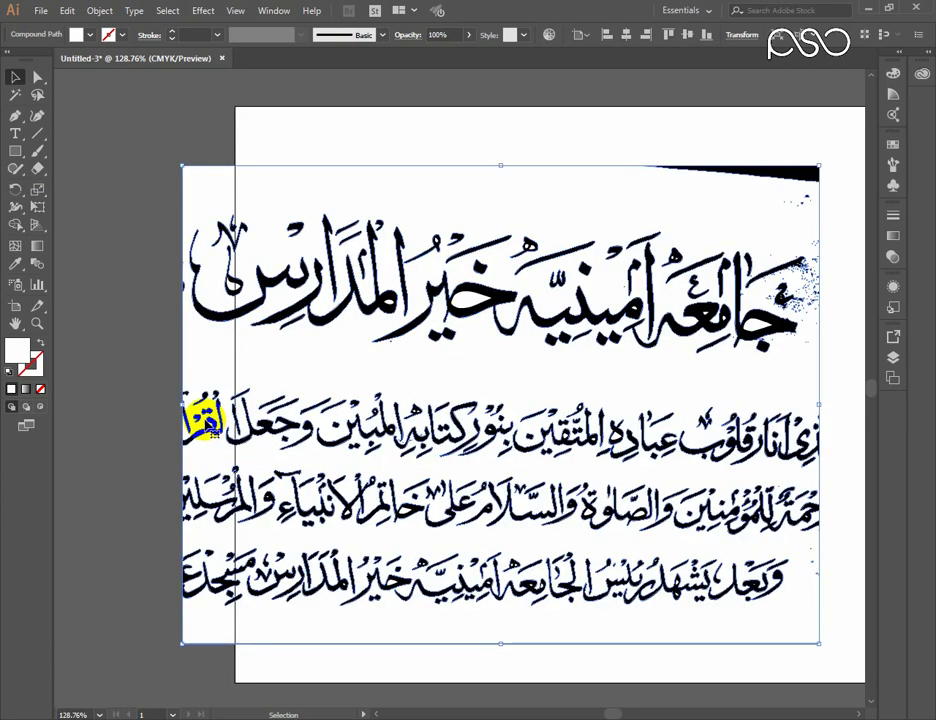
click(208, 402)
Step: Ungroup the expanded tracing, select all its white areas with the Magic Wand tool and delete them
right_click(204, 201)
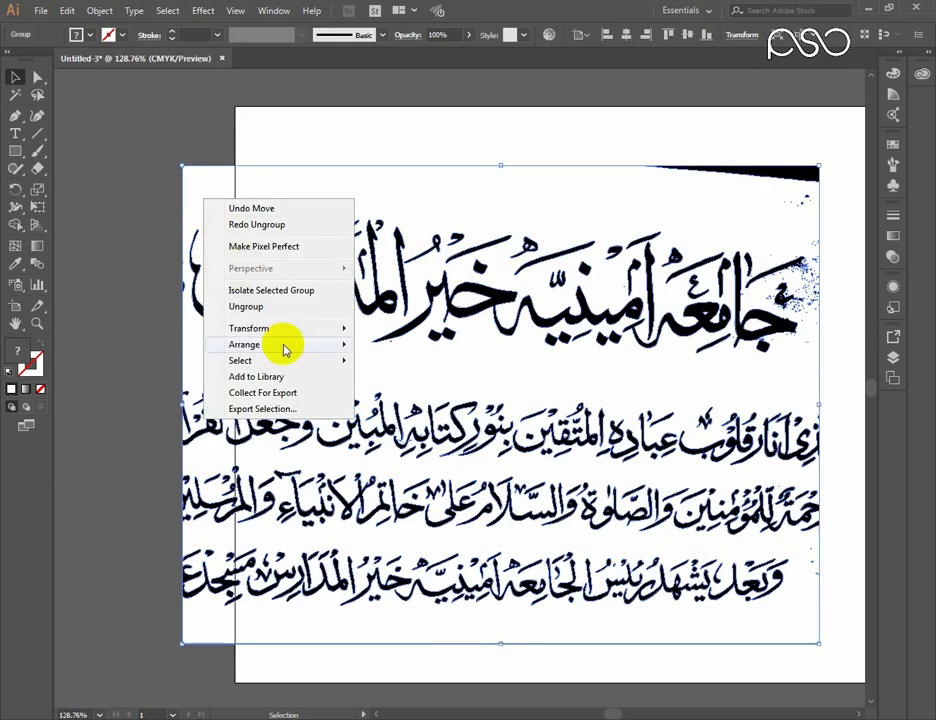
click(246, 307)
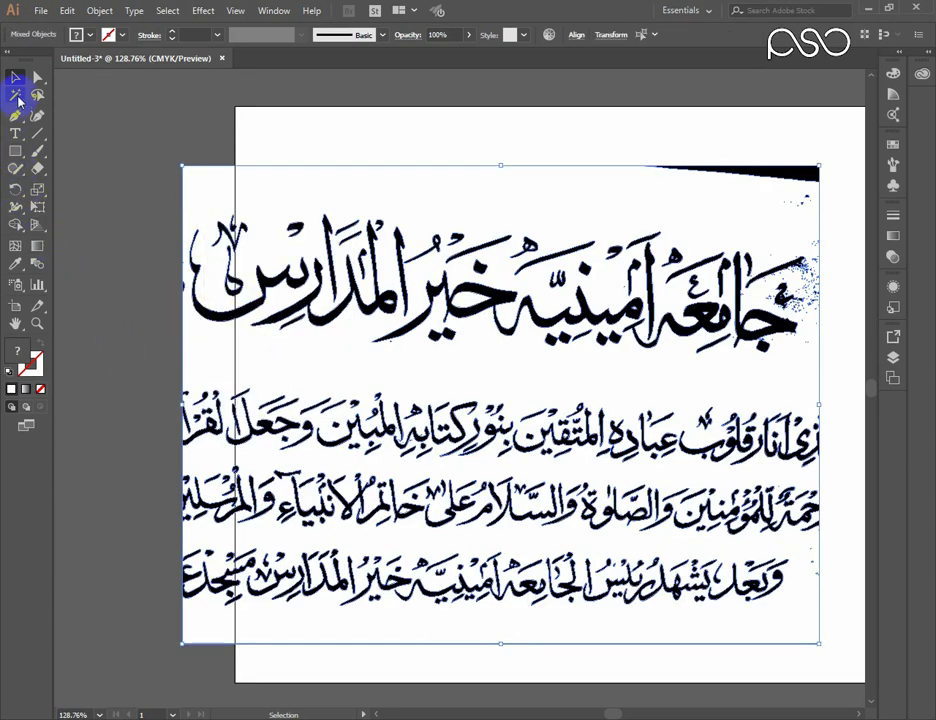
click(18, 99)
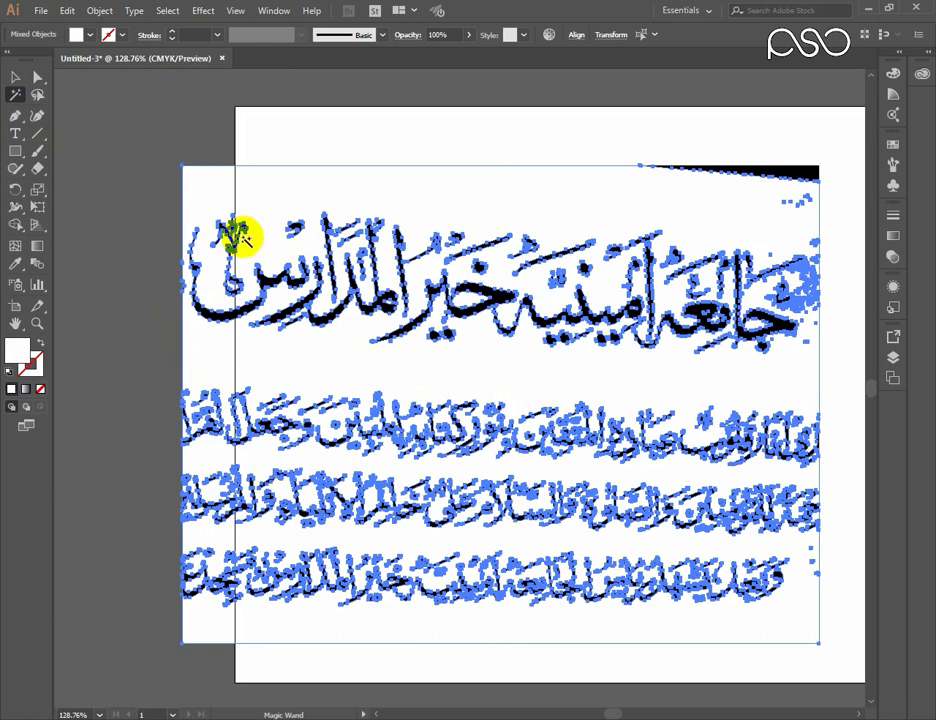
key(space)
drag(468, 438, 358, 412)
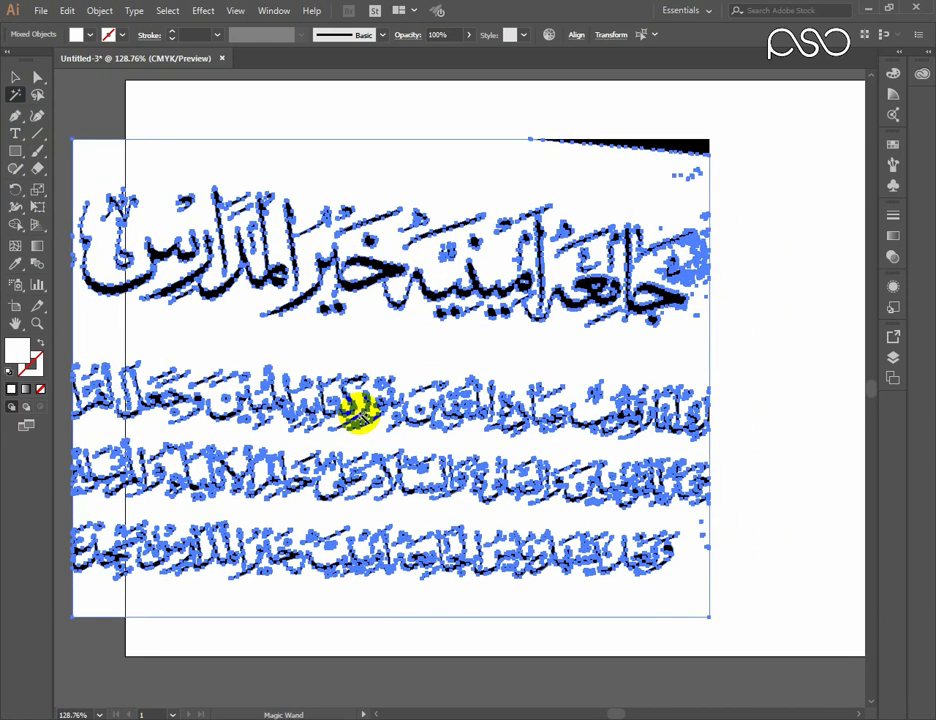
click(358, 412)
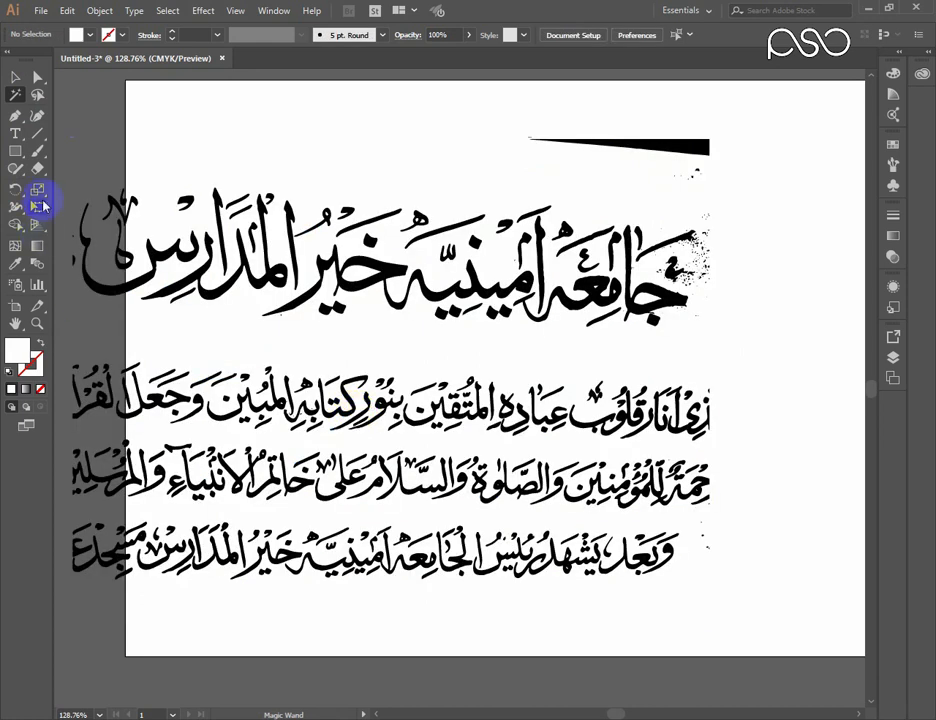
Step: Select all the remaining black lettering, move it fully onto the artboard and deselect it
drag(67, 168, 766, 589)
drag(758, 130, 57, 623)
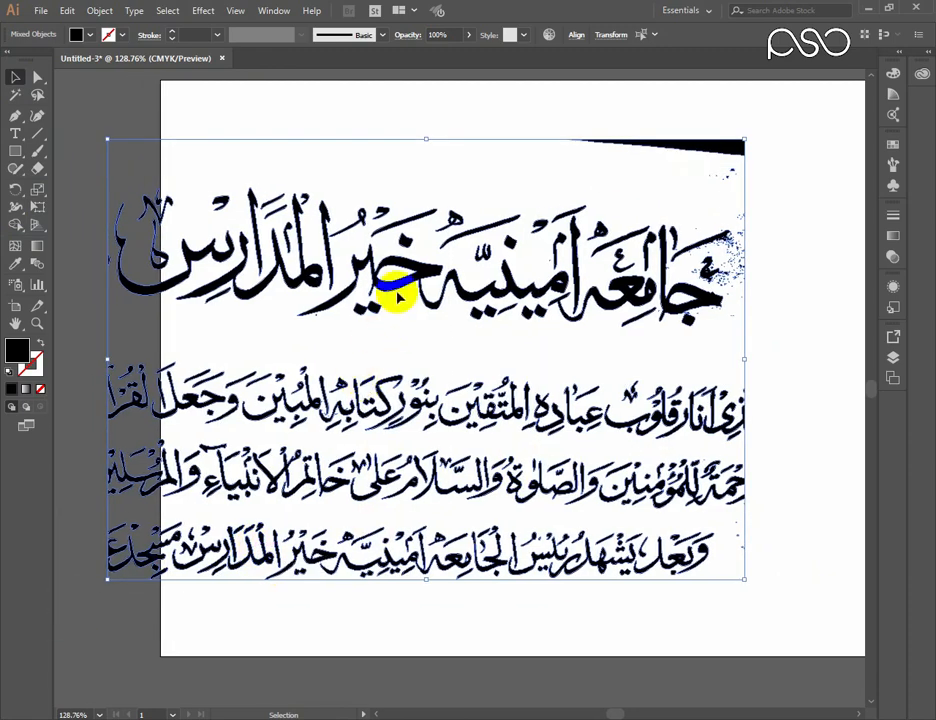
drag(398, 262, 565, 320)
drag(565, 320, 530, 311)
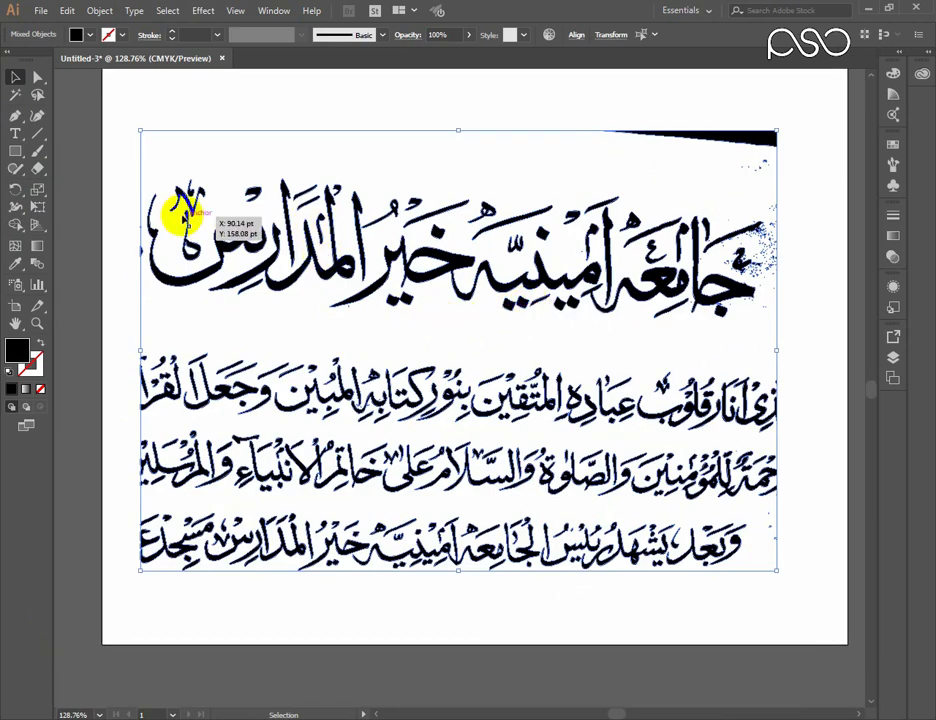
click(109, 146)
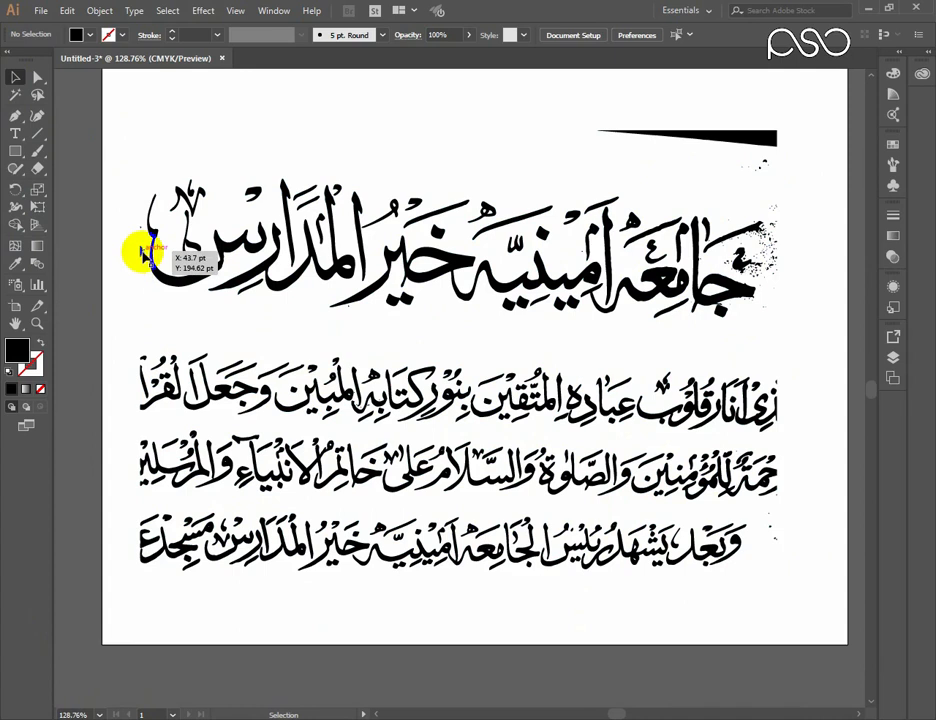
Step: Delete the three lines of smaller calligraphy below the large headline
drag(130, 212, 228, 490)
click(140, 272)
drag(112, 328, 806, 610)
key(Delete)
Step: Try deleting the right part of the headline with the black corner wedge and speckles, and undo the deletion
drag(798, 112, 483, 414)
key(Delete)
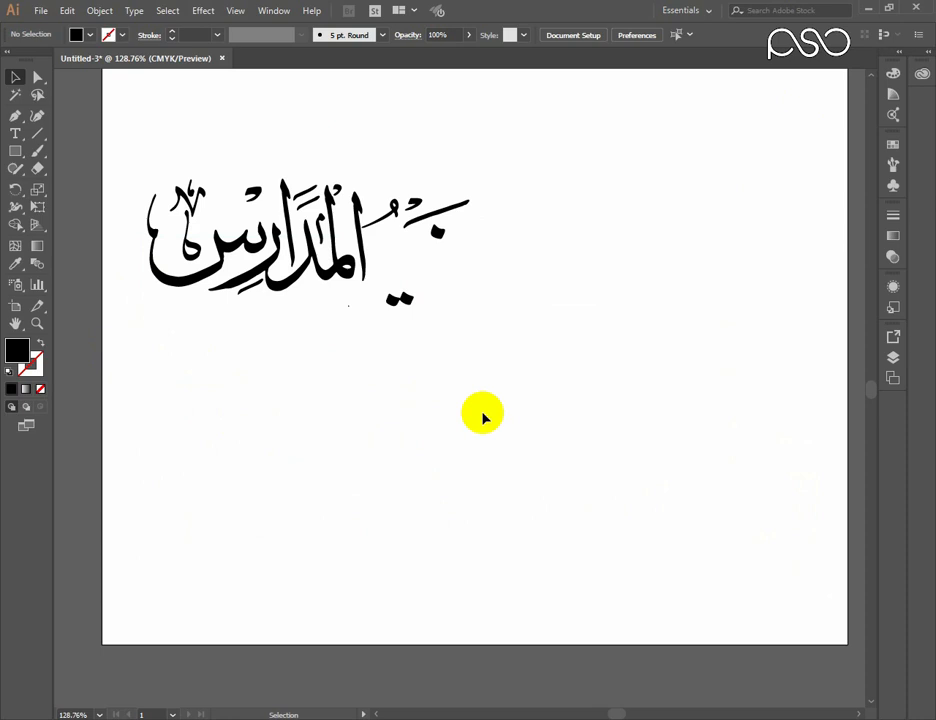
key(ctrl+v)
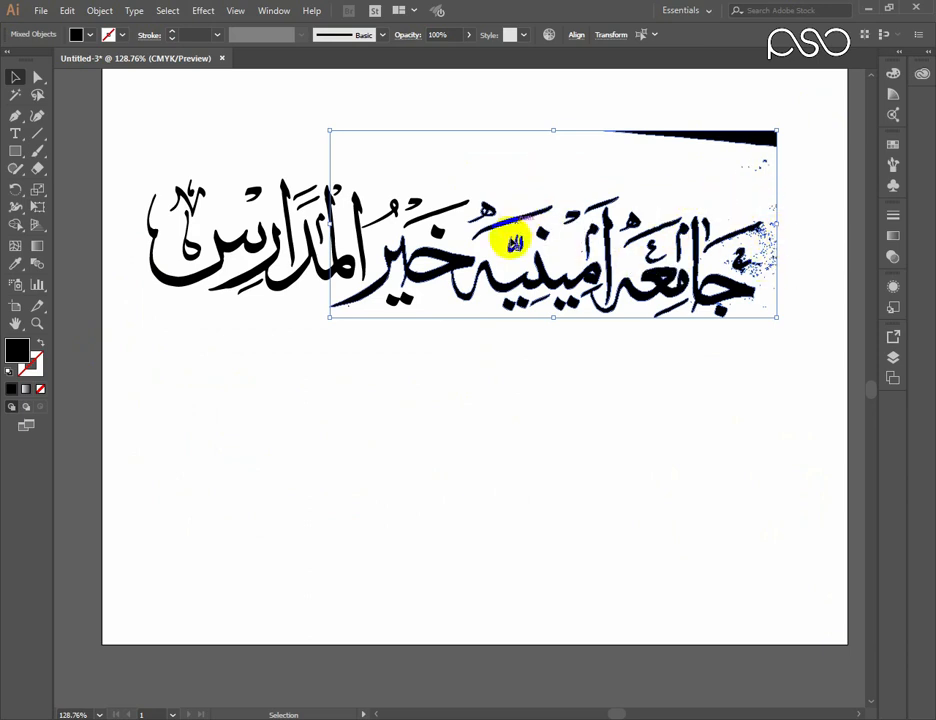
Step: Delete the headline's right part with the black wedge and speckles, plus the loose marks and dots around the adjoining letters
drag(809, 131, 612, 365)
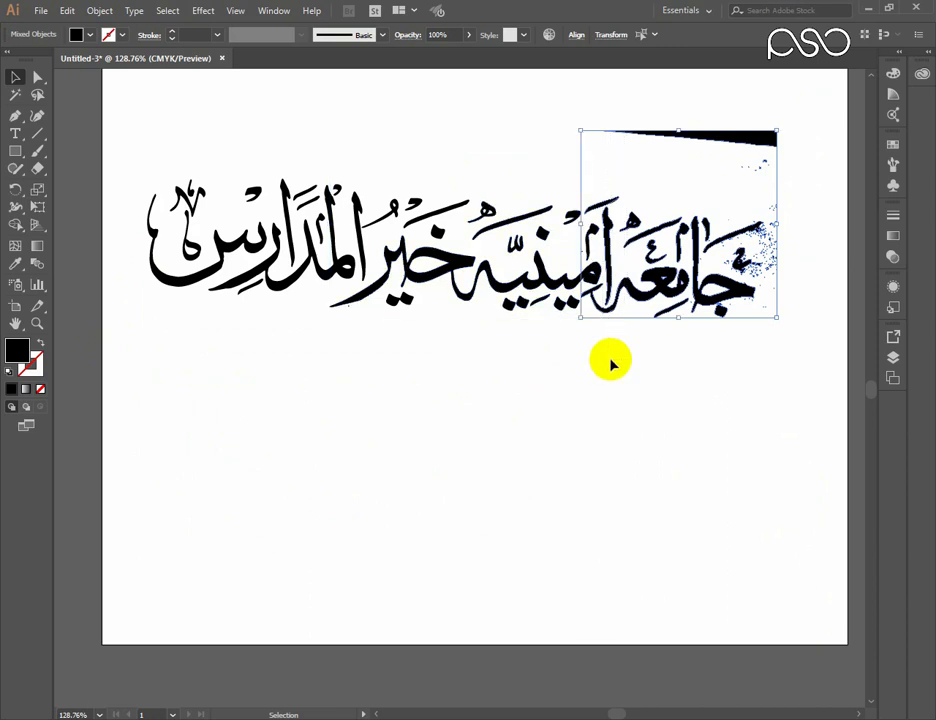
key(Delete)
drag(635, 176, 485, 245)
key(Delete)
drag(593, 334, 499, 303)
key(Delete)
drag(589, 316, 518, 303)
key(Delete)
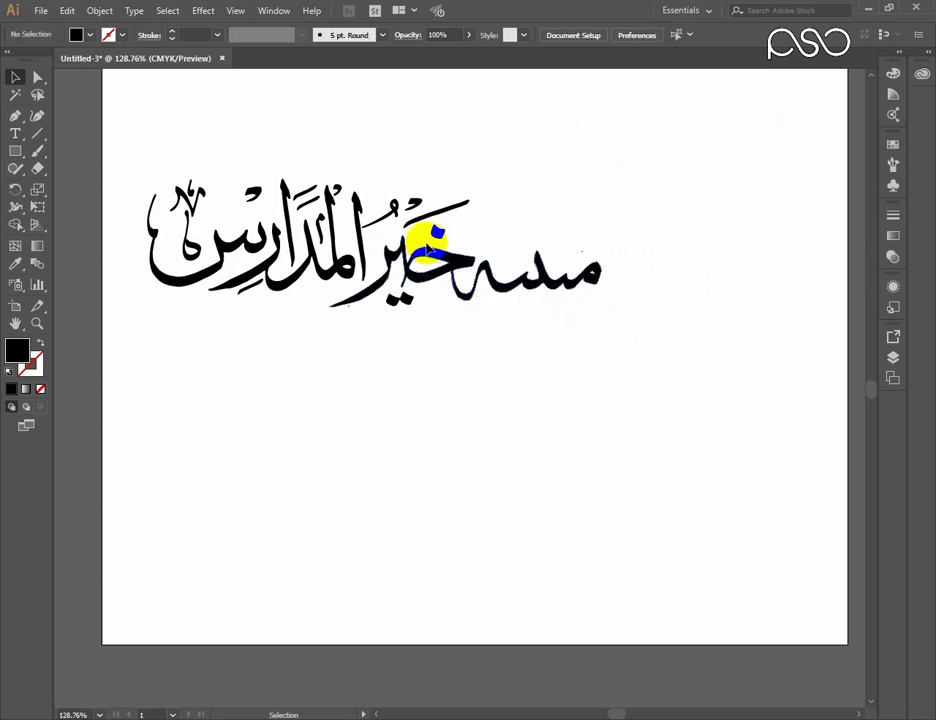
Step: Draw a Pen path along the lower edge of the teardrop-shaped letter, crossing the thin stroke that joins it to the unwanted letters
drag(411, 217, 579, 367)
drag(337, 355, 341, 247)
click(15, 117)
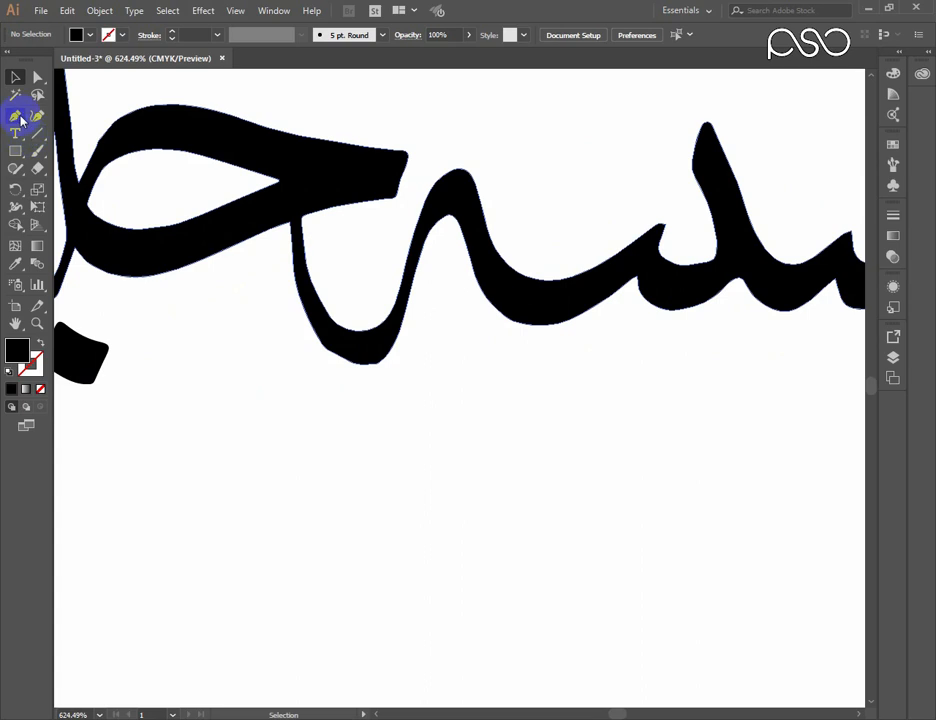
click(251, 237)
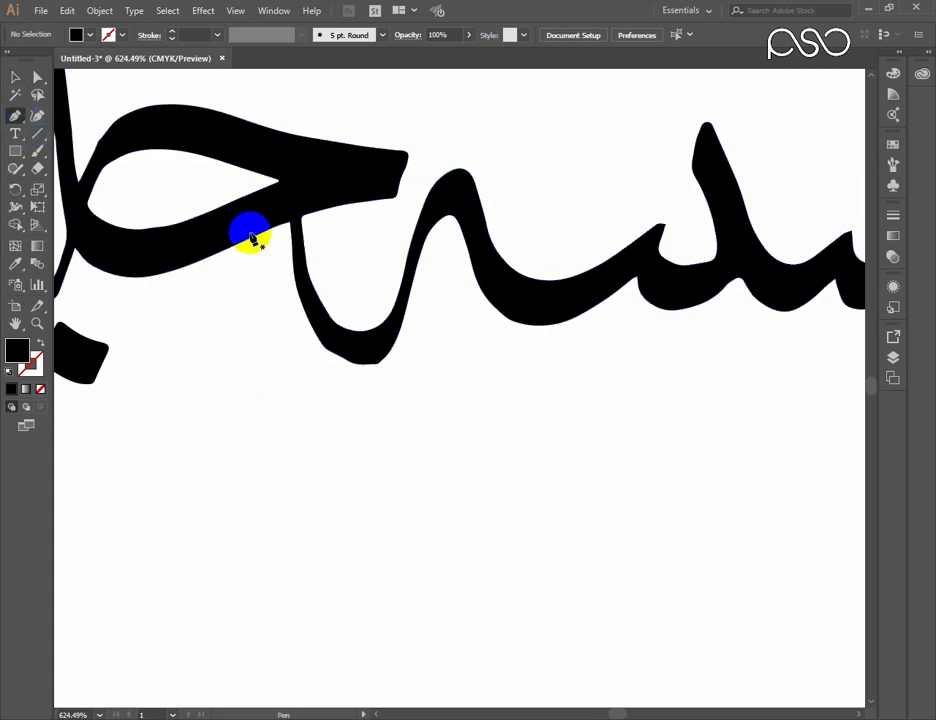
drag(262, 237, 343, 211)
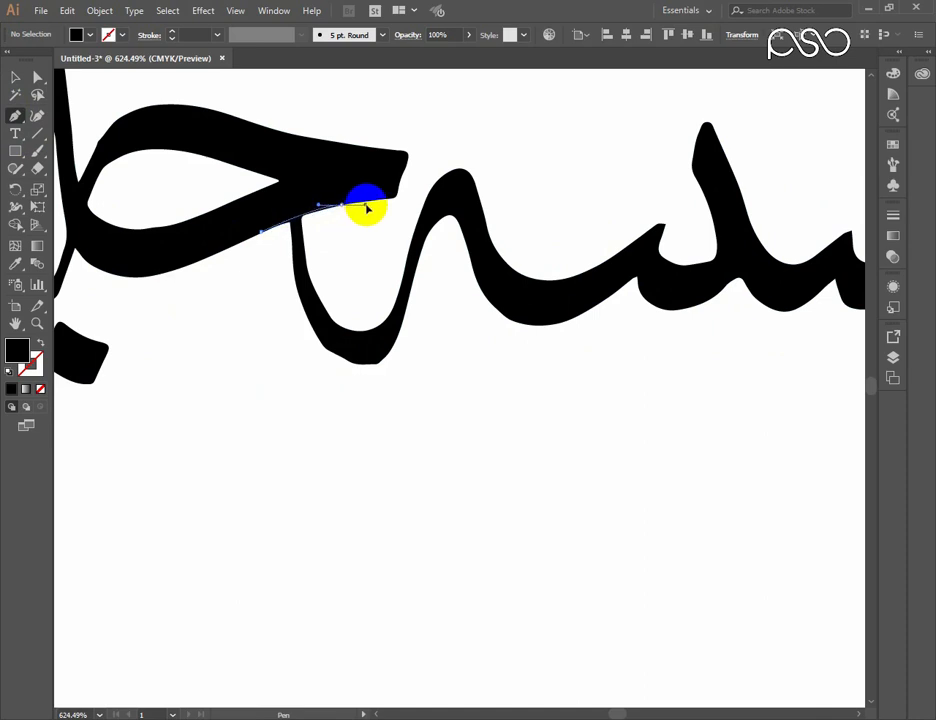
click(380, 202)
drag(366, 232, 17, 77)
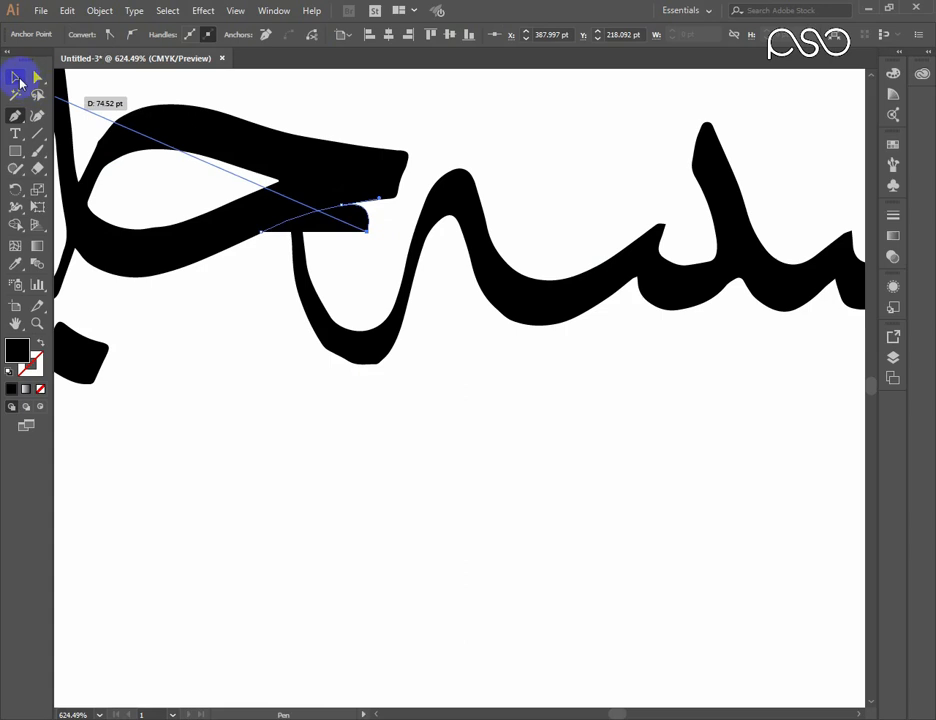
Step: Cut the joined lettering along the drawn path with Divide Objects Below
click(14, 80)
click(97, 12)
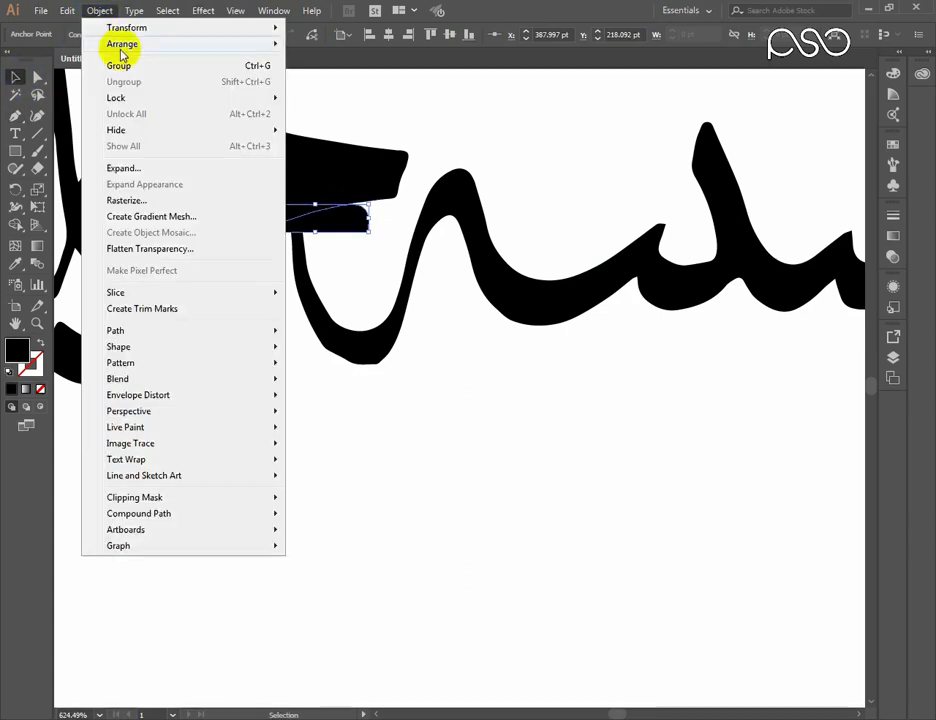
mouse_move(180, 336)
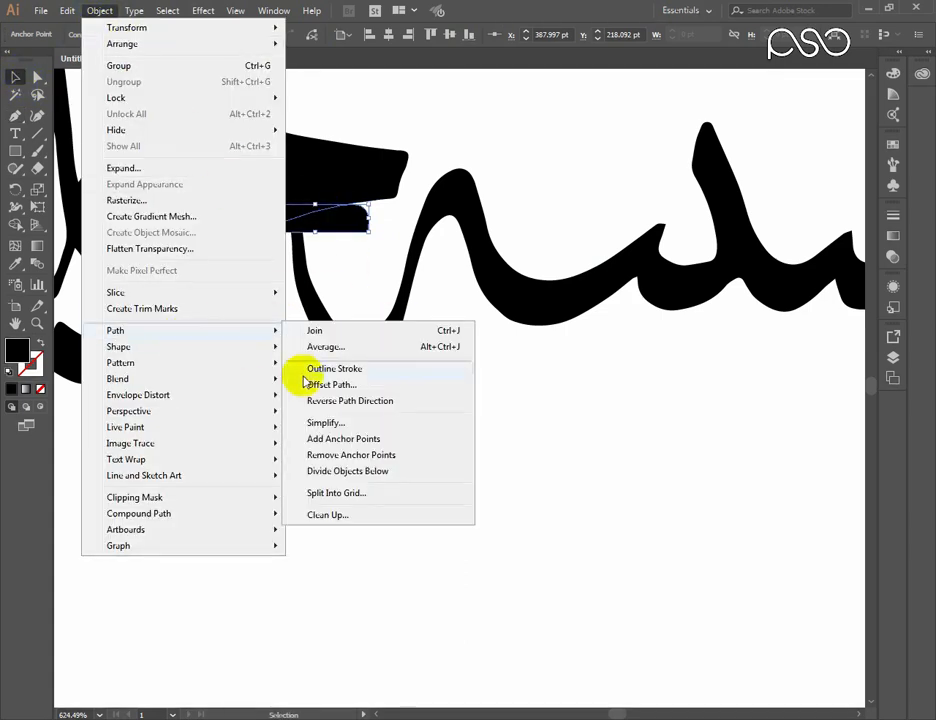
click(341, 476)
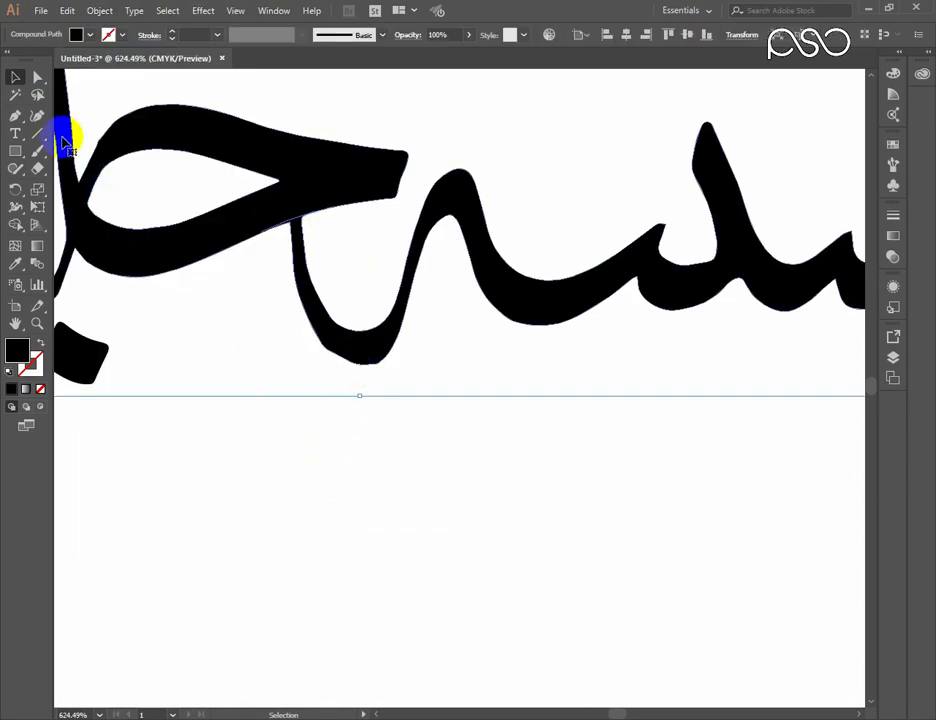
Step: Select the separated group of connected letters right of the cut and delete it
click(265, 497)
click(343, 337)
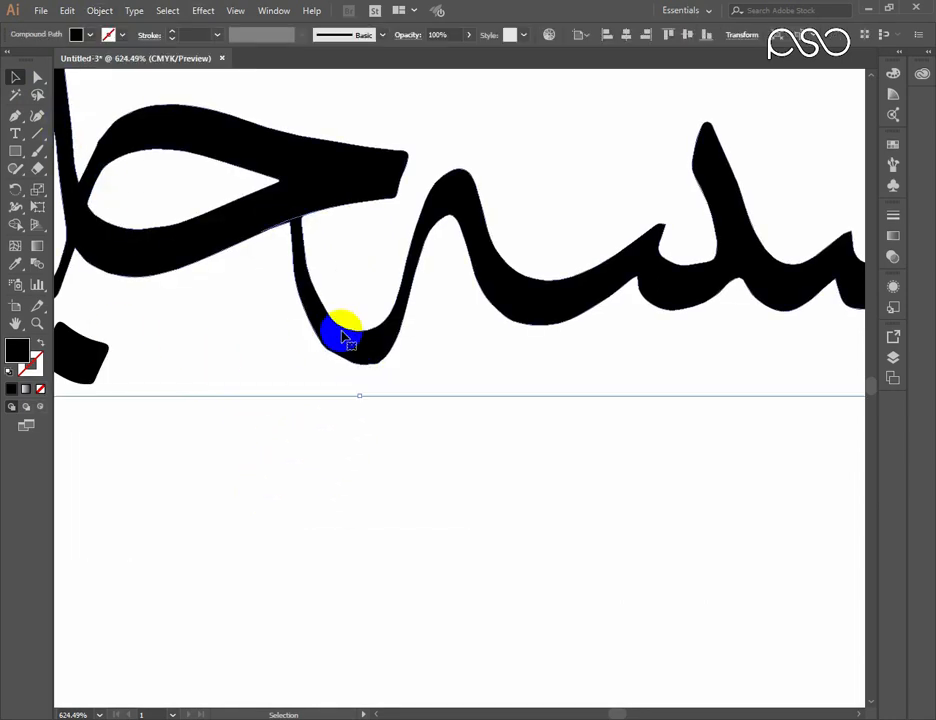
key(ctrl+shift+g)
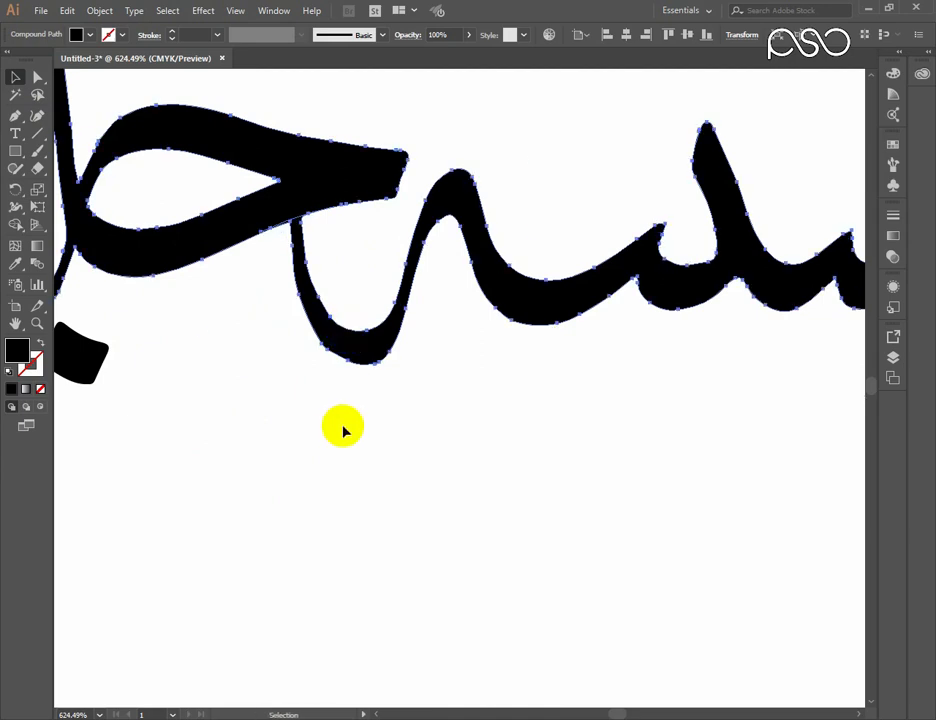
click(343, 429)
click(361, 347)
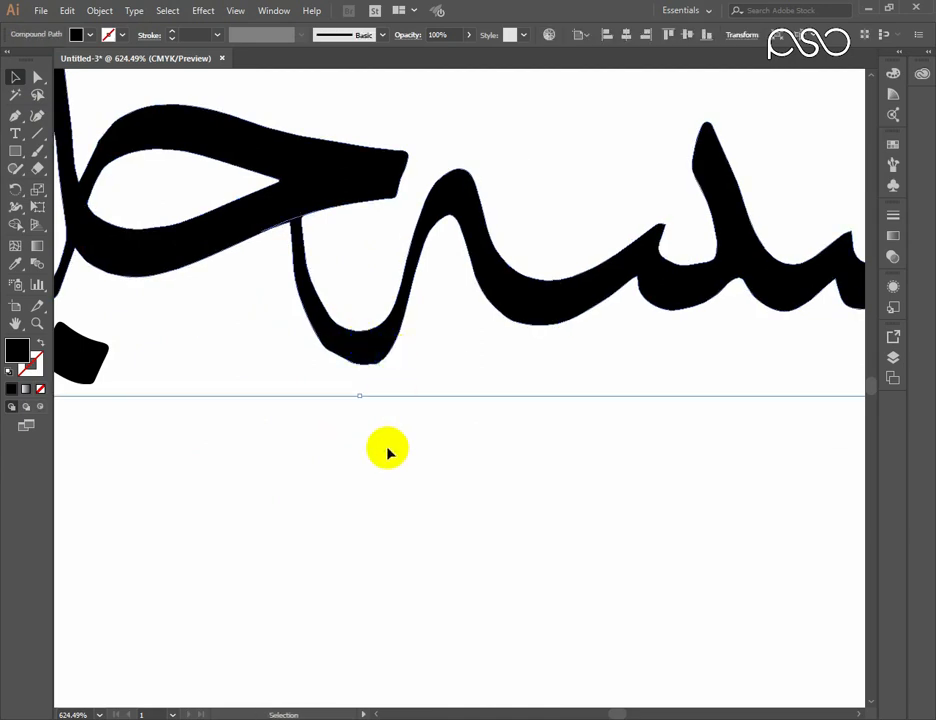
key(ctrl+=)
double_click(449, 553)
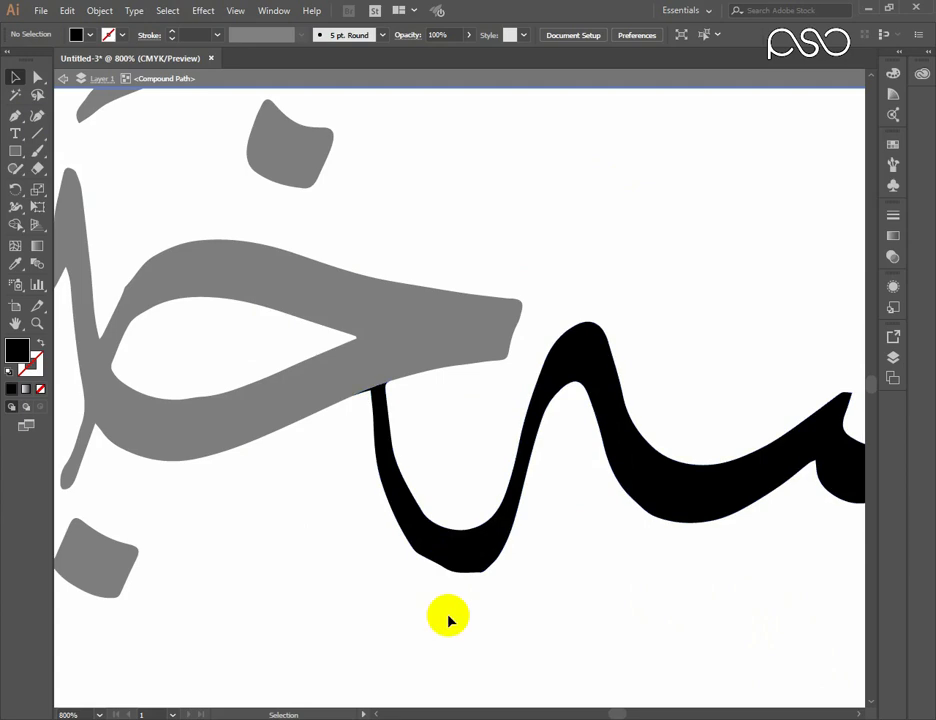
double_click(449, 620)
click(505, 545)
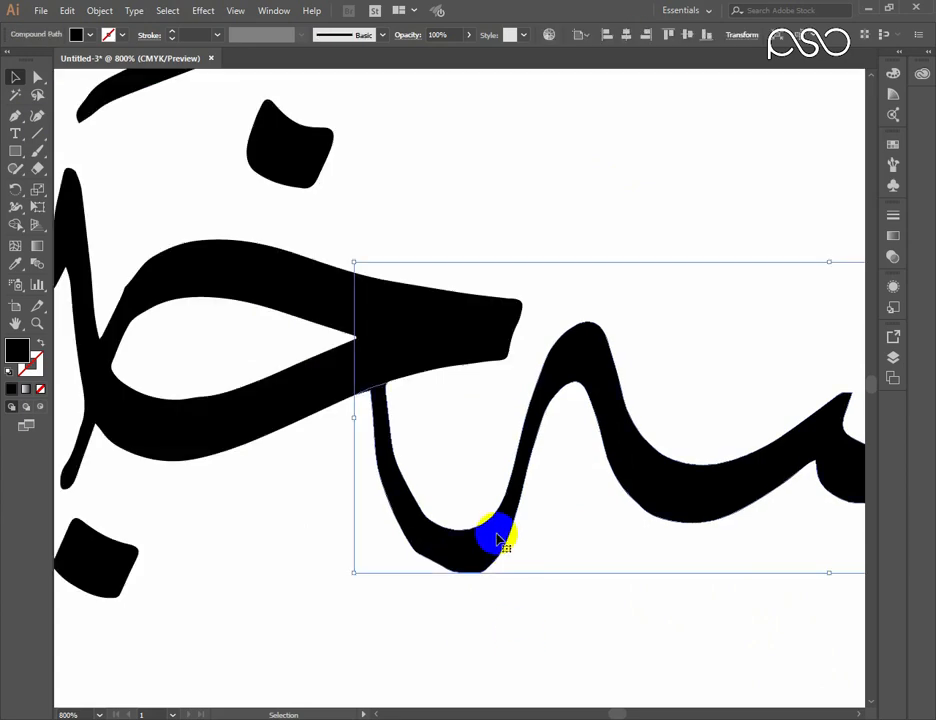
key(ctrl+minus)
key(ctrl+minus)
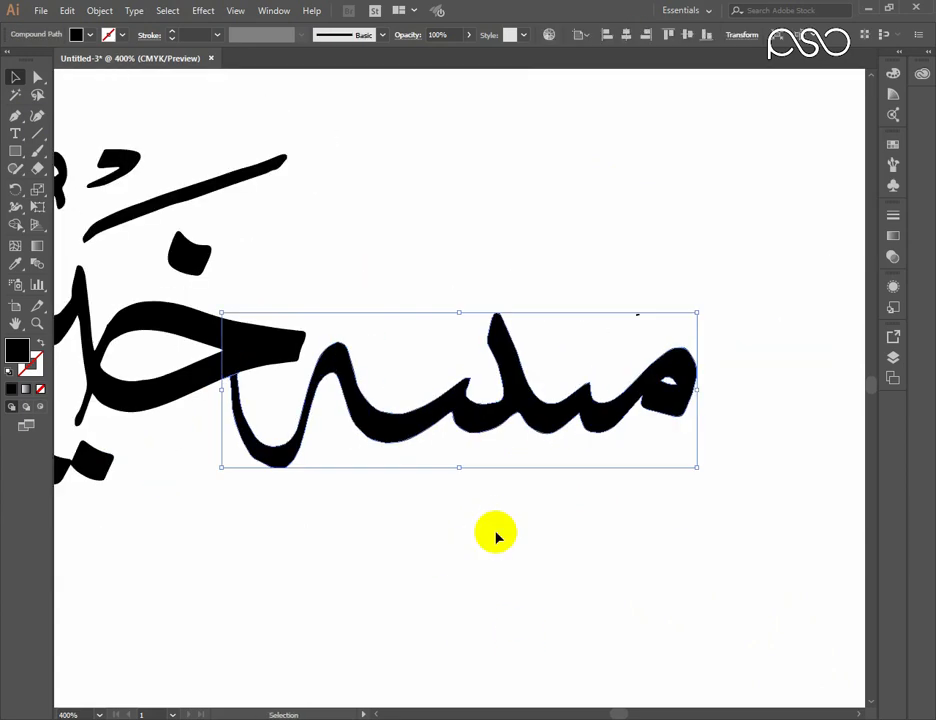
key(Delete)
Step: Select all the remaining lettering, move it towards the middle of the artboard and group it
drag(351, 491, 557, 476)
key(ctrl+minus)
key(ctrl+minus)
key(ctrl+minus)
key(ctrl+minus)
drag(483, 462, 676, 486)
drag(395, 297, 590, 455)
drag(721, 510, 503, 473)
drag(436, 370, 584, 376)
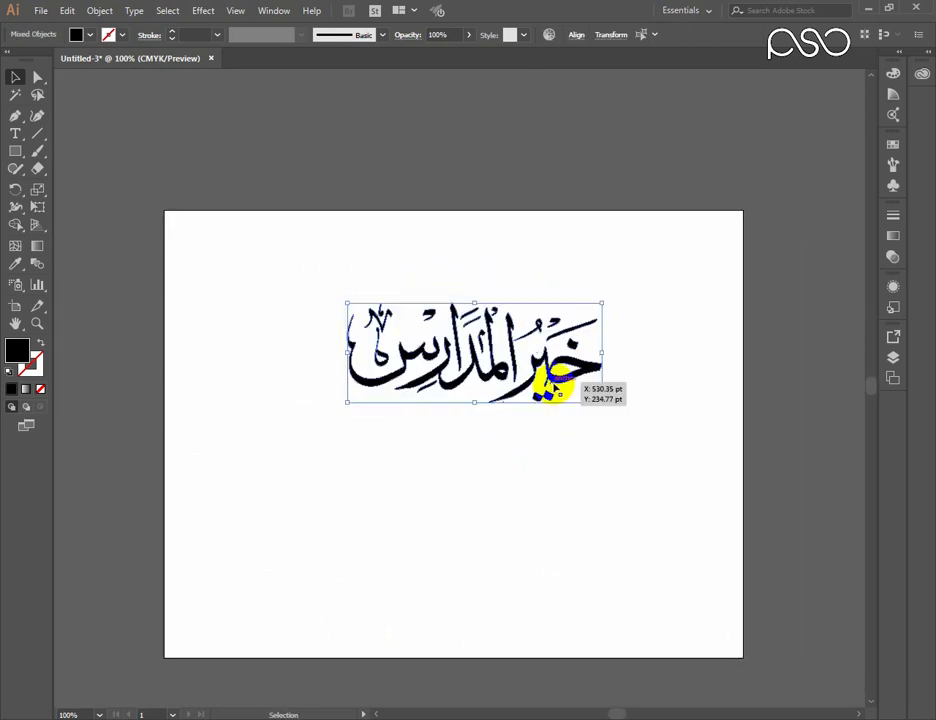
key(ctrl+g)
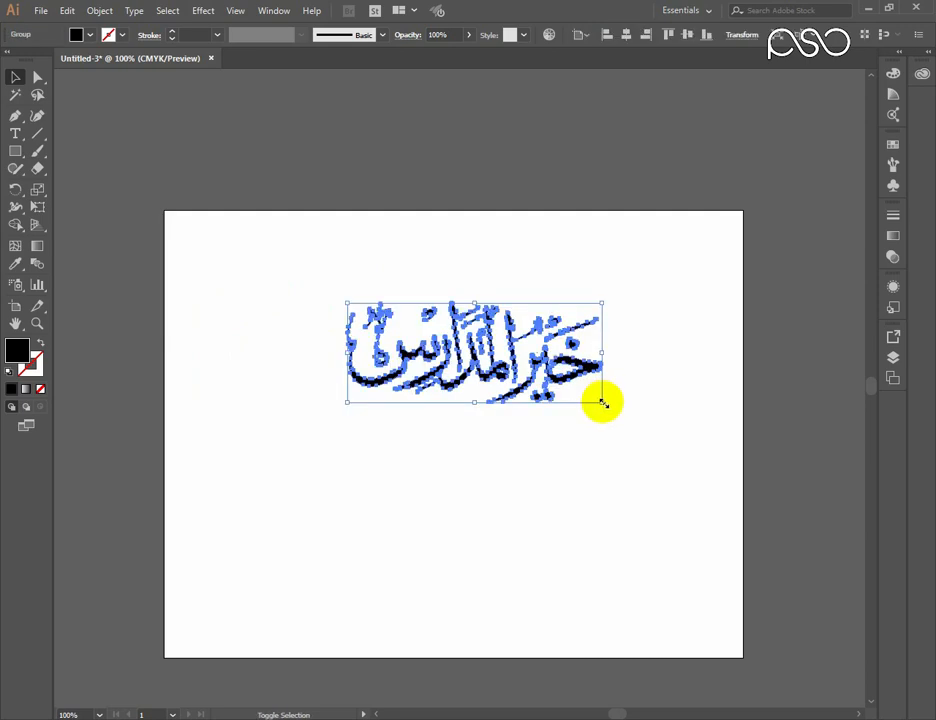
Step: Enlarge the lettering group to nearly the artboard's width and position it horizontally centred on the artboard
drag(603, 402, 773, 510)
drag(430, 382, 345, 430)
drag(668, 516, 716, 555)
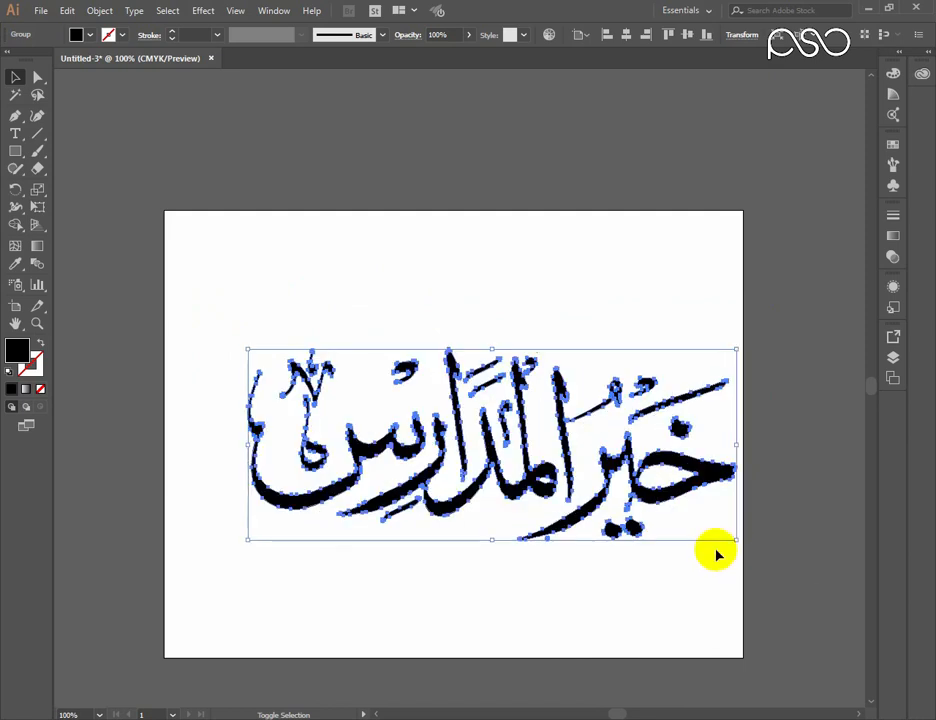
drag(658, 501, 640, 512)
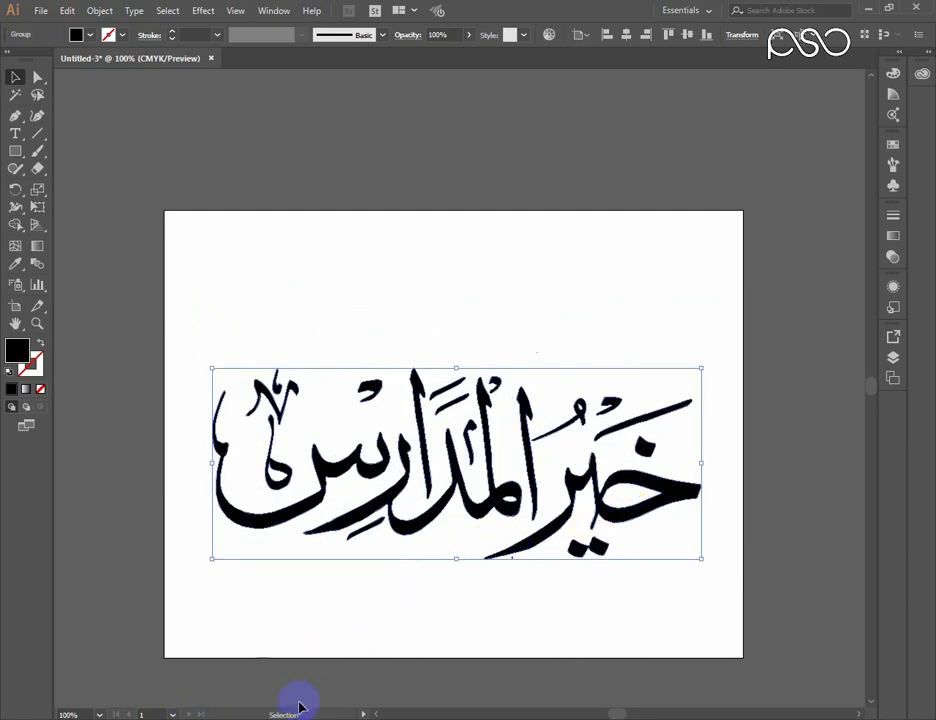
click(866, 8)
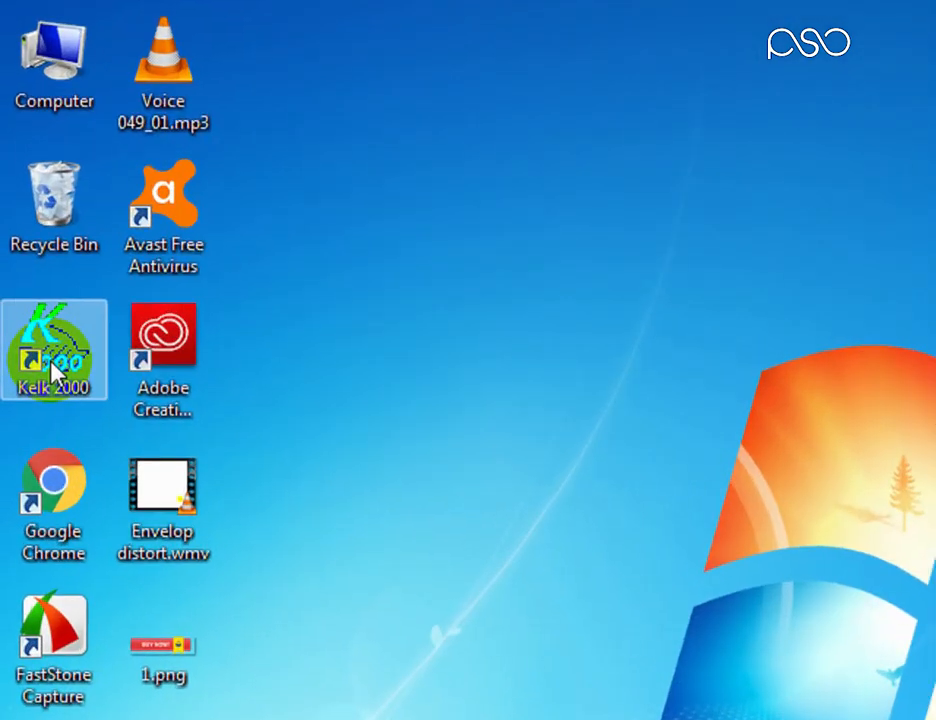
click(61, 417)
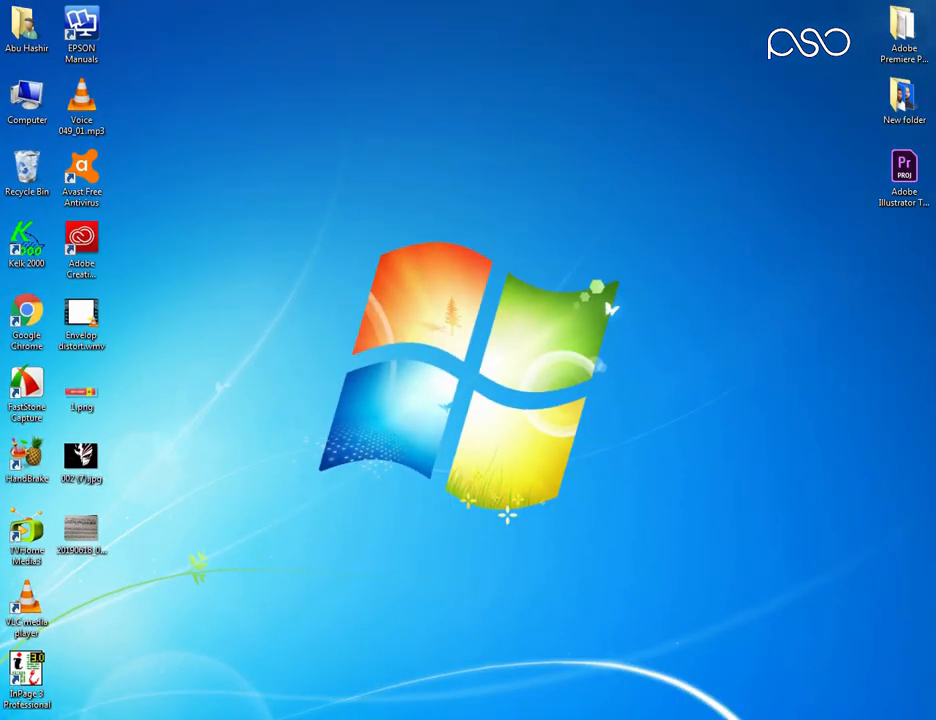
key(alt+Tab)
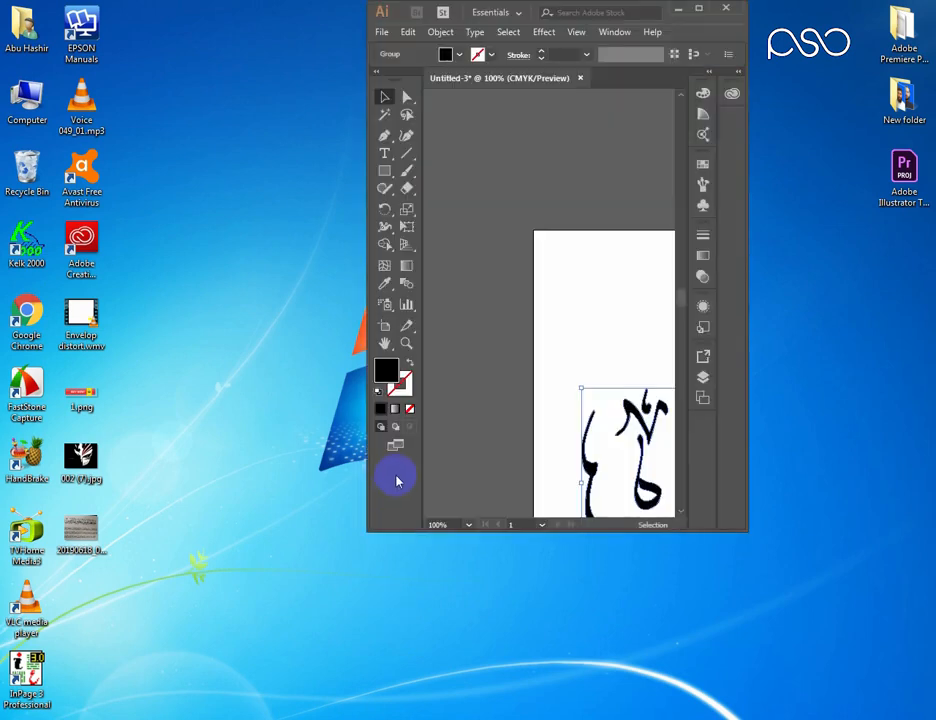
click(700, 8)
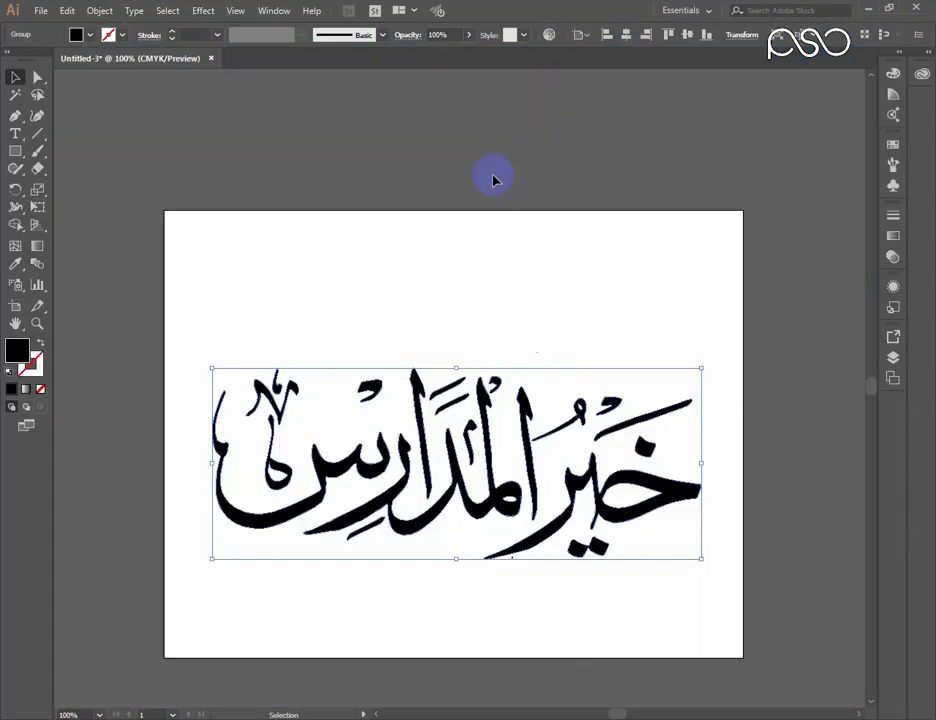
Step: Move the lettering group slightly upward on the artboard
drag(460, 405, 447, 357)
click(783, 288)
mouse_move(648, 434)
mouse_down()
mouse_move(658, 434)
mouse_move(652, 417)
mouse_up()
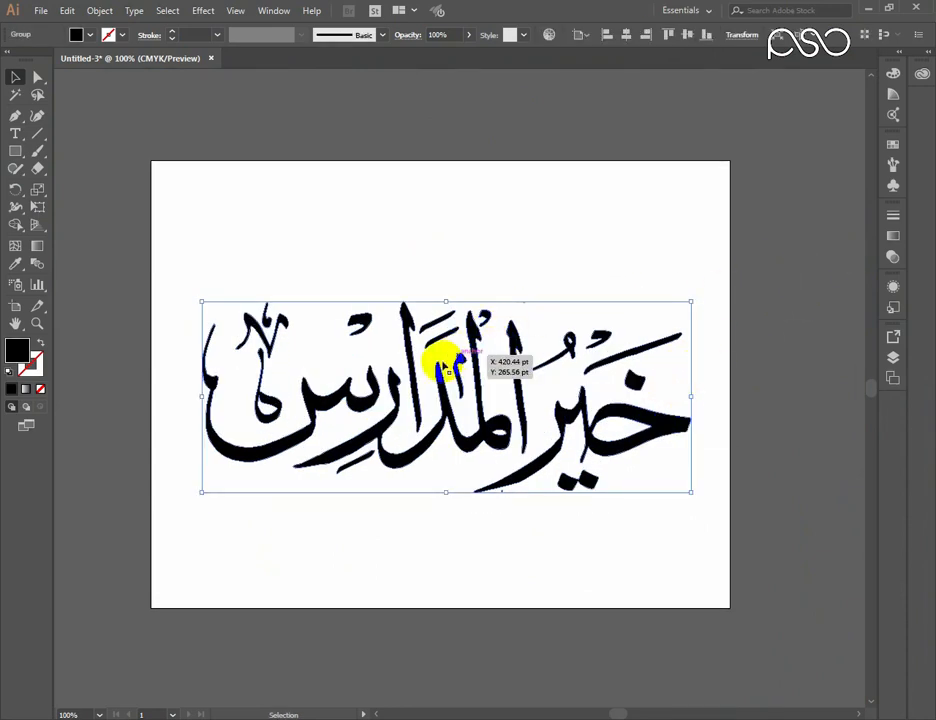
Step: Try to recolour the lettering group by picking a new fill in the Color Picker
drag(445, 365, 10, 364)
double_click(14, 352)
drag(397, 292, 452, 194)
click(563, 202)
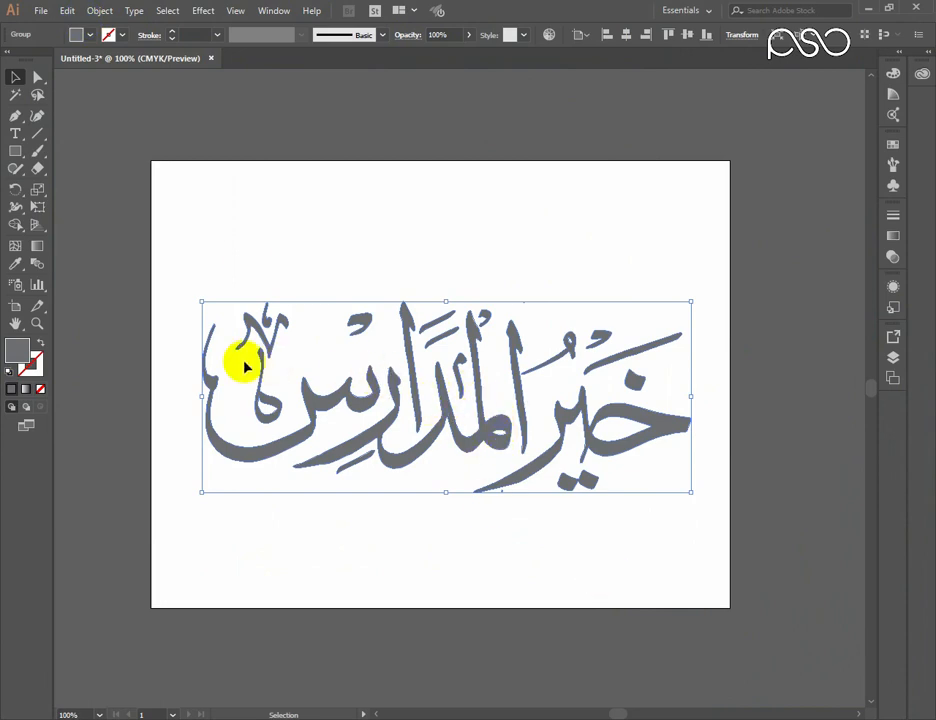
Step: Convert the lettering group's colours to CMYK and set its fill to blue 0049FF
click(67, 11)
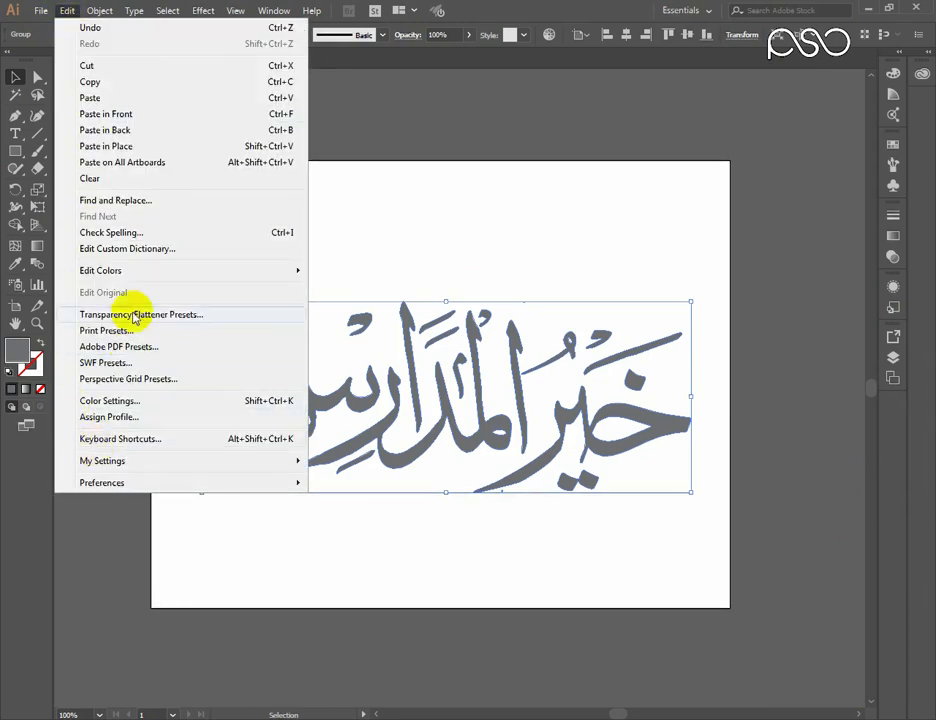
mouse_move(130, 274)
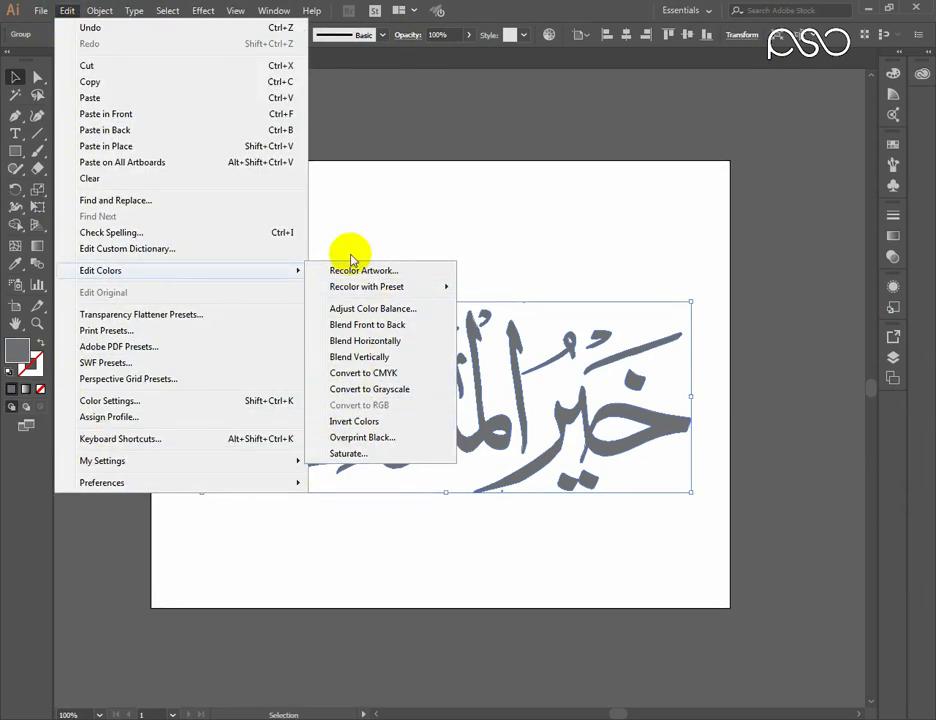
click(359, 381)
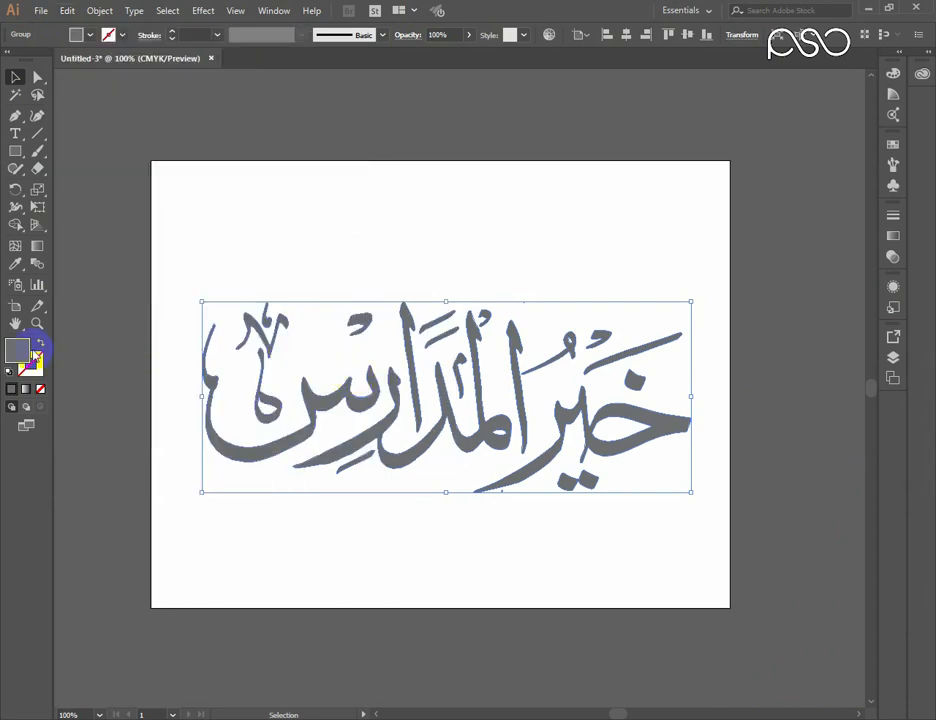
double_click(24, 355)
click(433, 196)
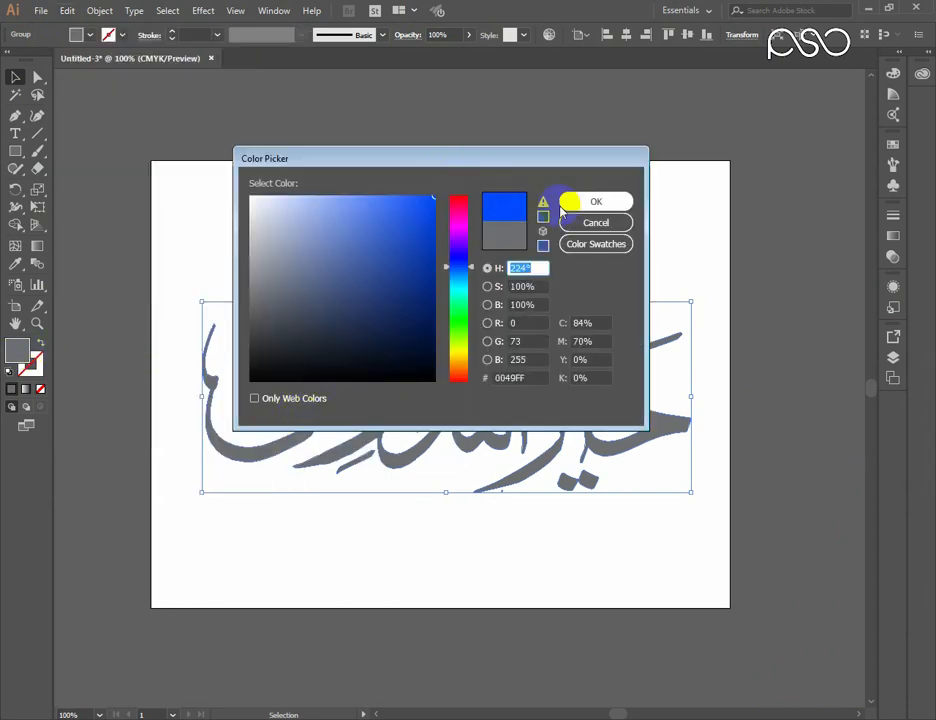
click(595, 200)
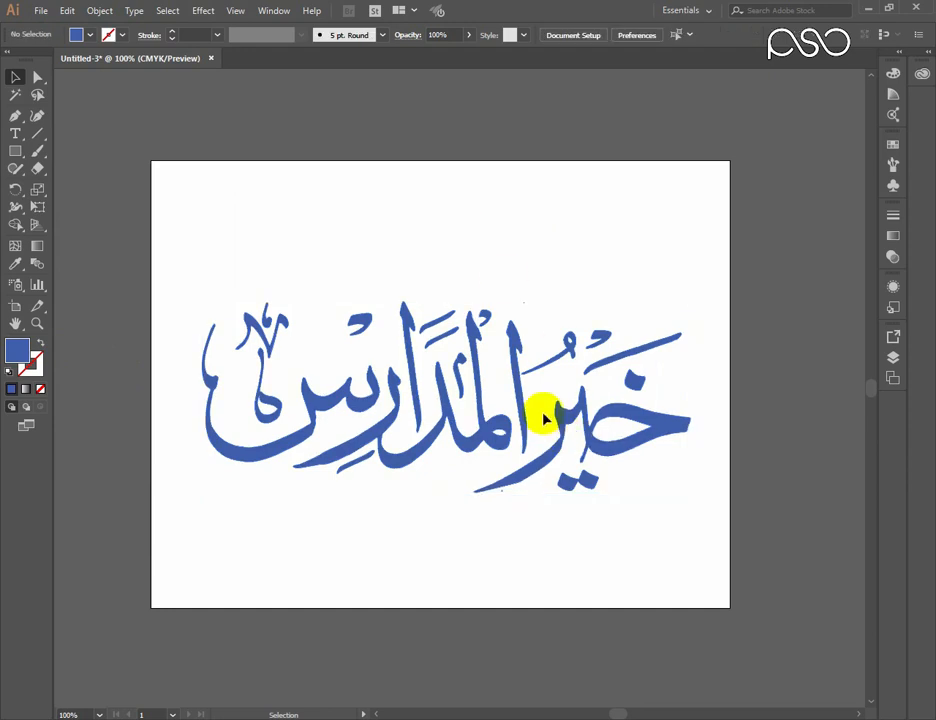
Step: With nothing selected, enable a solid stroke colour and set it to near-black 000207
click(30, 368)
click(12, 390)
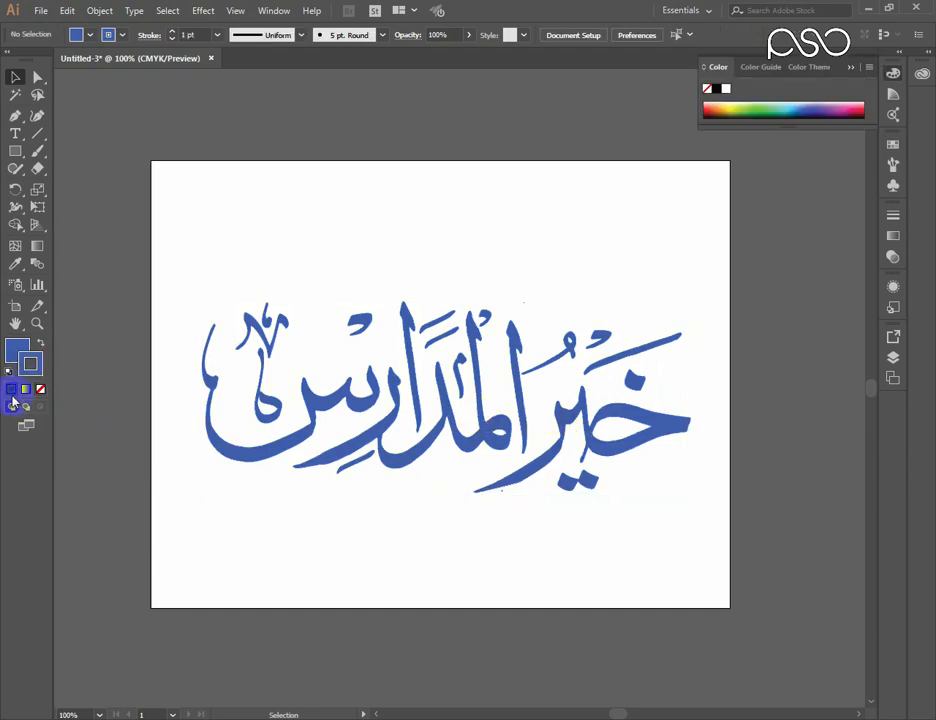
double_click(31, 368)
click(434, 378)
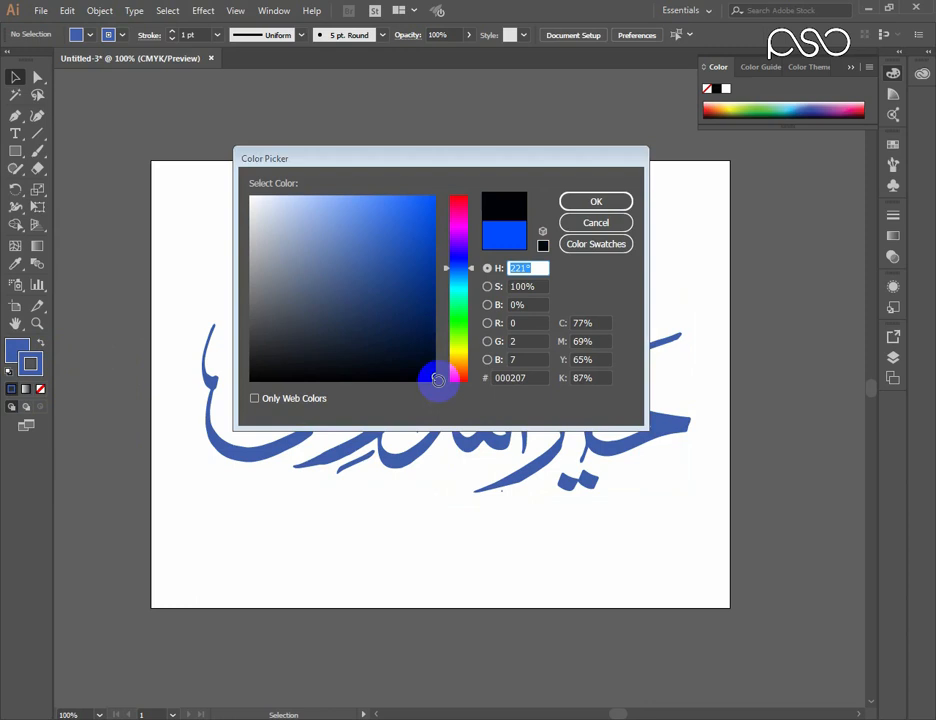
click(588, 200)
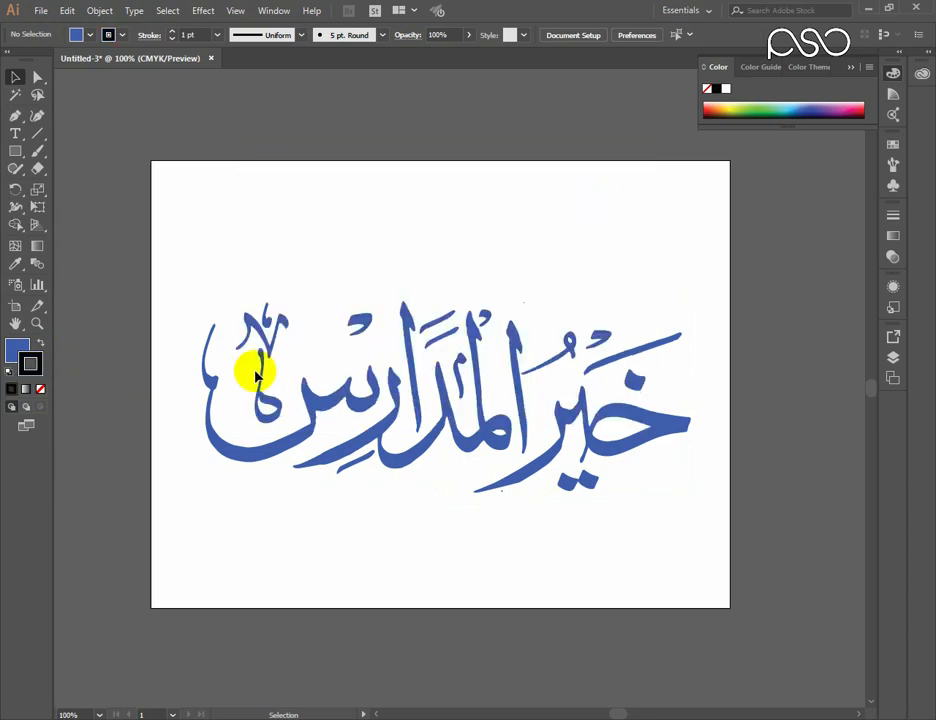
Step: Set the current fill colour to yellow FFFF00 with nothing selected
double_click(16, 349)
drag(457, 240, 453, 352)
drag(433, 212, 449, 193)
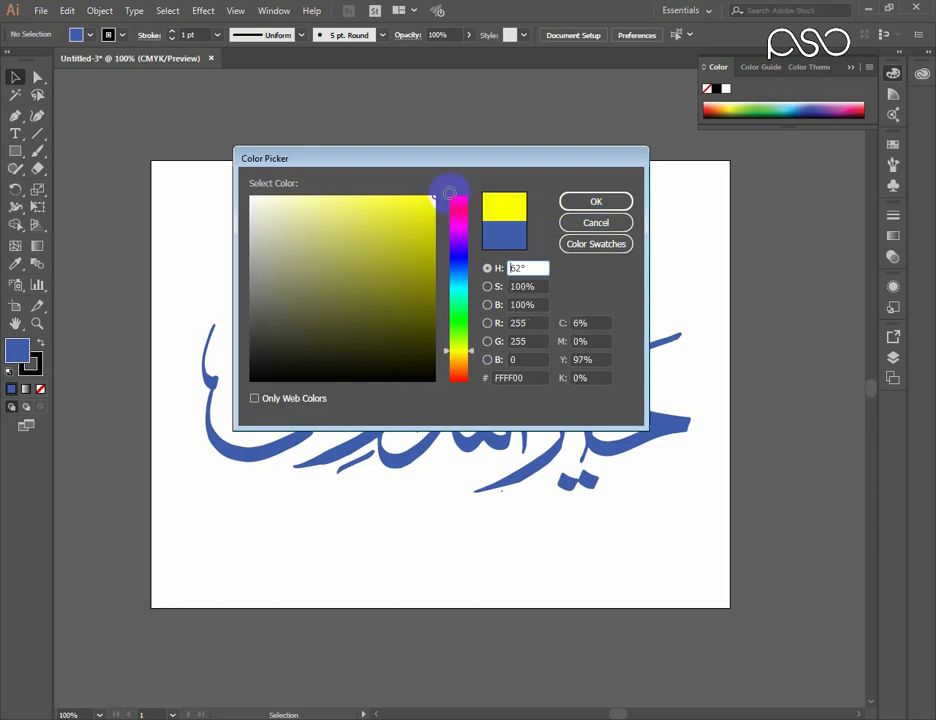
click(593, 201)
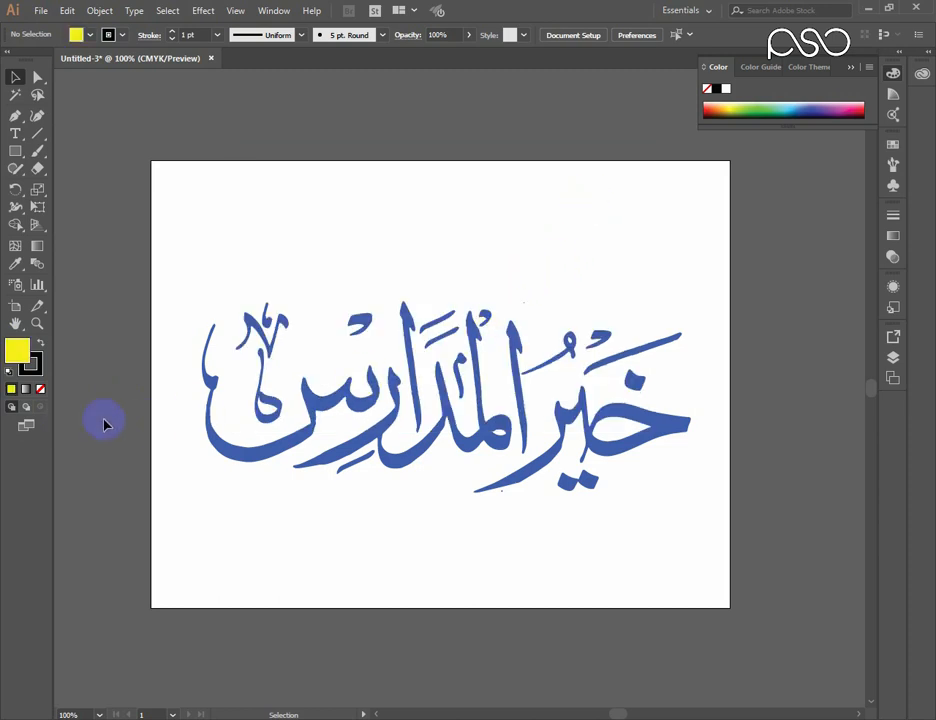
Step: Set the calligraphy lettering group's fill colour to yellow FFF200
click(351, 387)
double_click(21, 349)
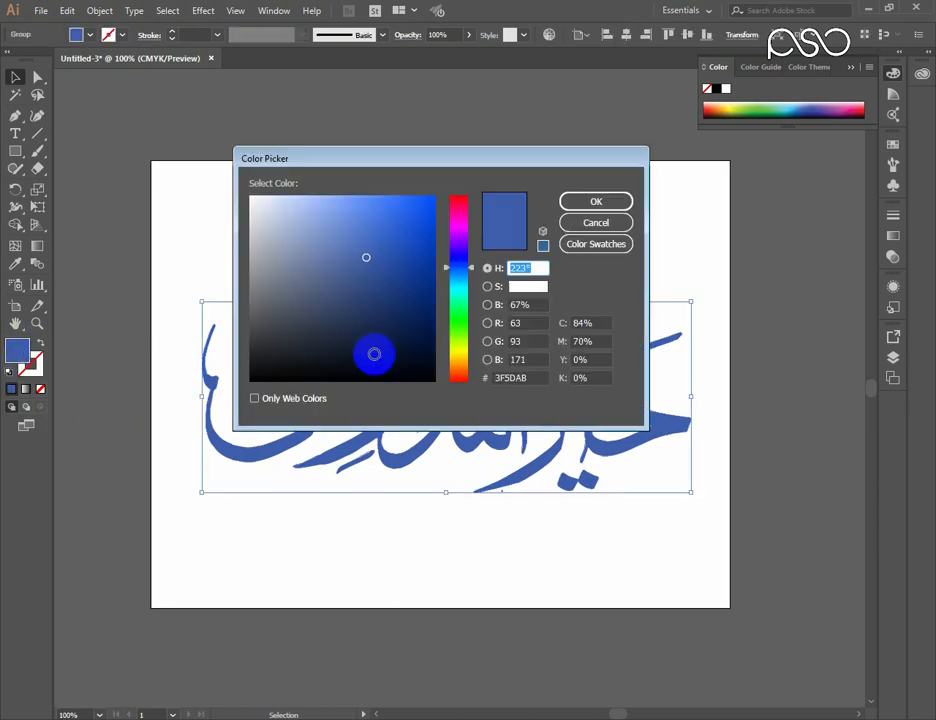
drag(403, 244, 435, 196)
drag(458, 267, 460, 364)
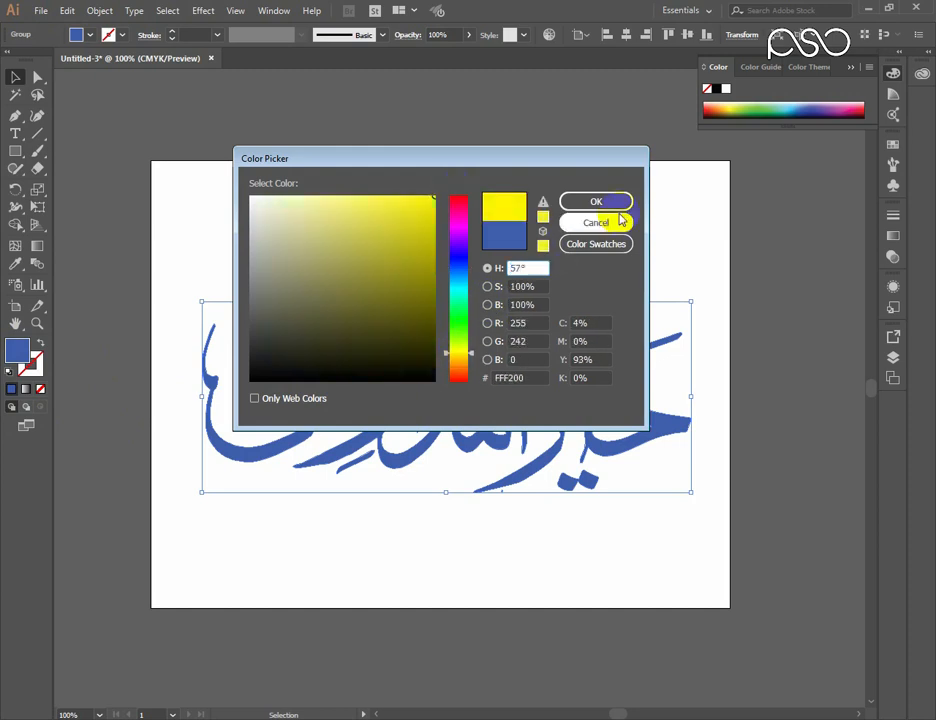
click(593, 201)
Step: Give the lettering group a red stroke 3 pt wide and deselect it
double_click(40, 372)
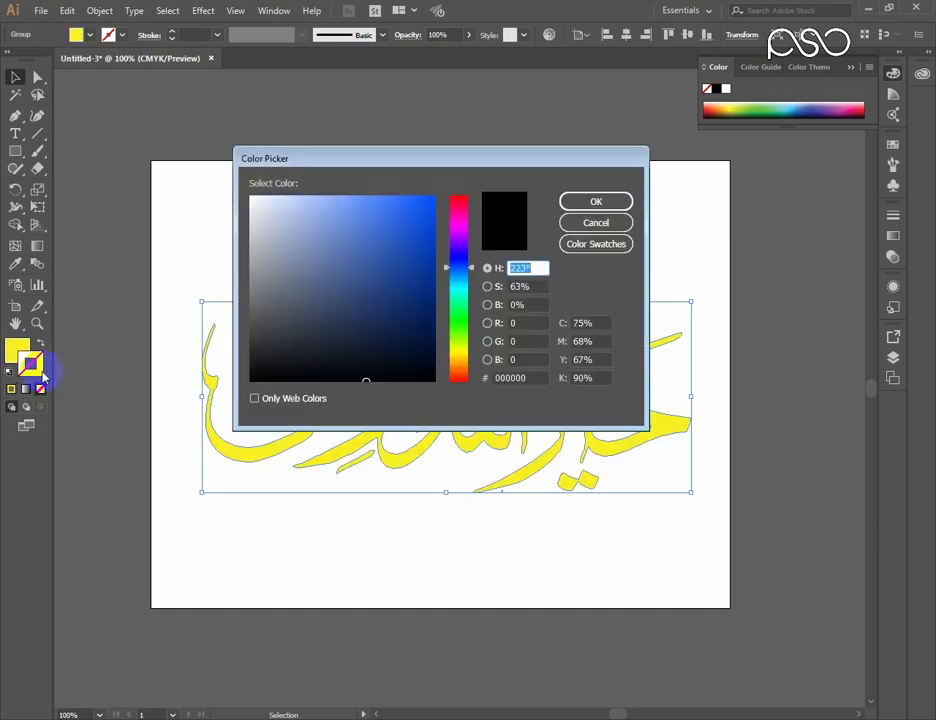
mouse_move(389, 323)
mouse_down()
mouse_move(445, 194)
mouse_move(468, 197)
mouse_up()
drag(424, 244, 435, 244)
click(590, 201)
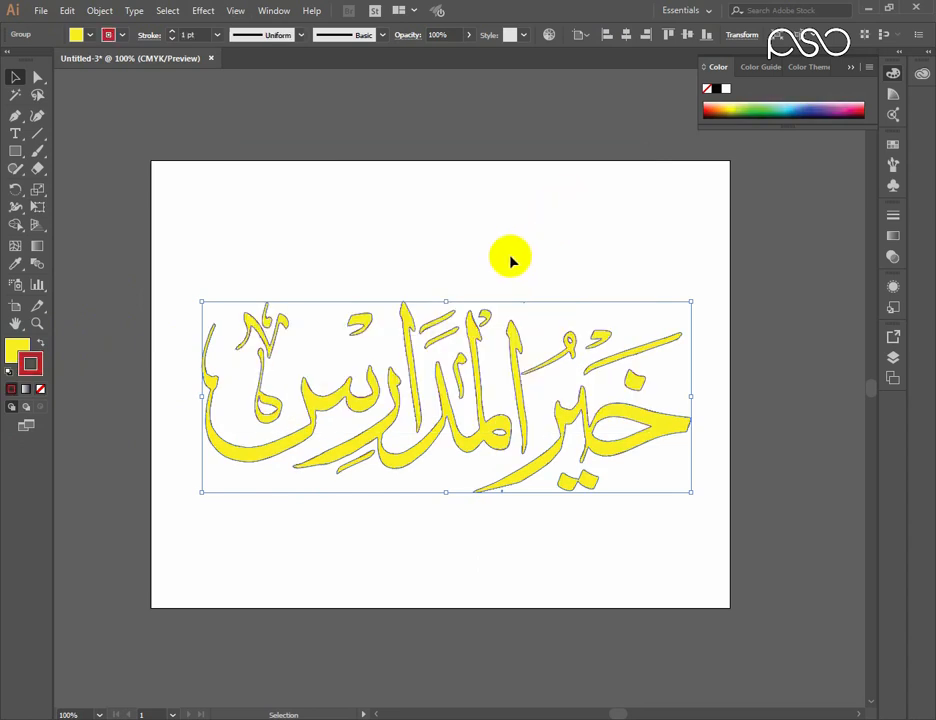
click(172, 31)
click(172, 31)
click(434, 186)
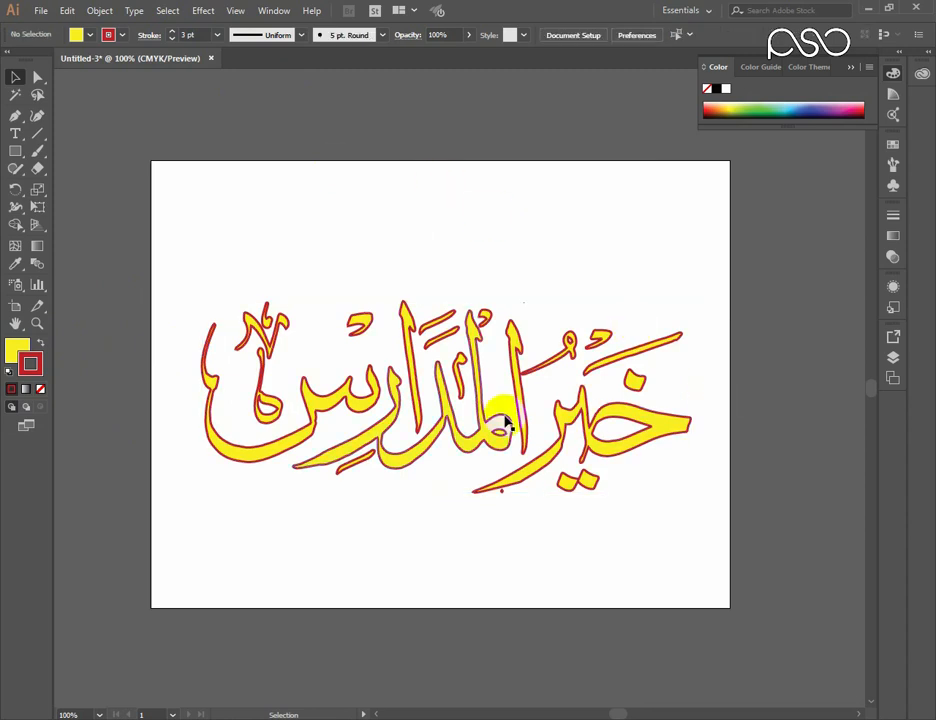
Step: Delete the whole outlined calligraphy lettering from the artboard
drag(722, 338, 257, 452)
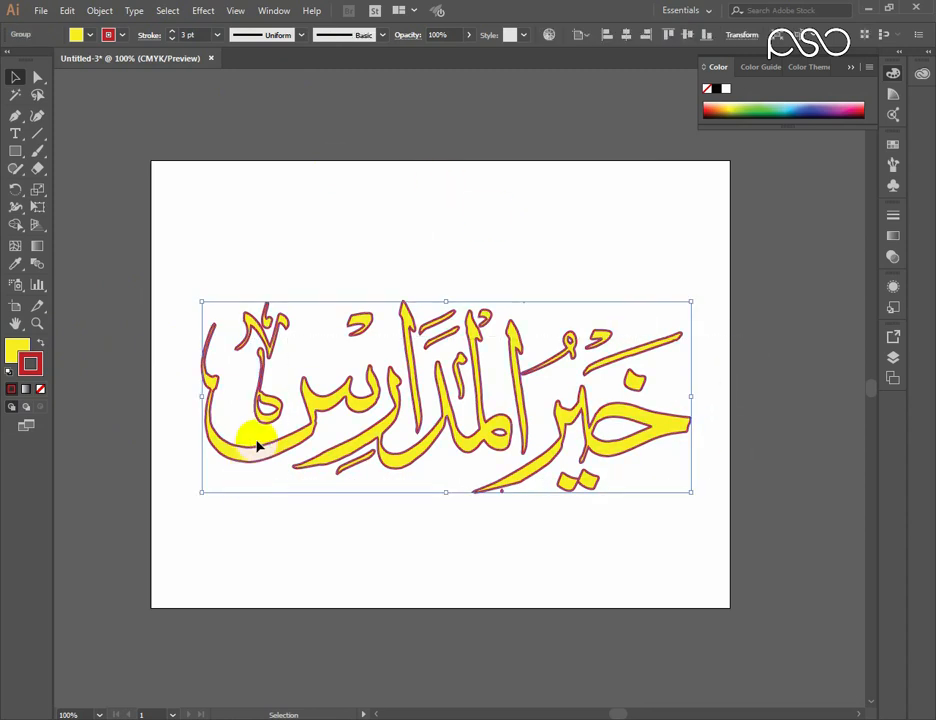
key(Delete)
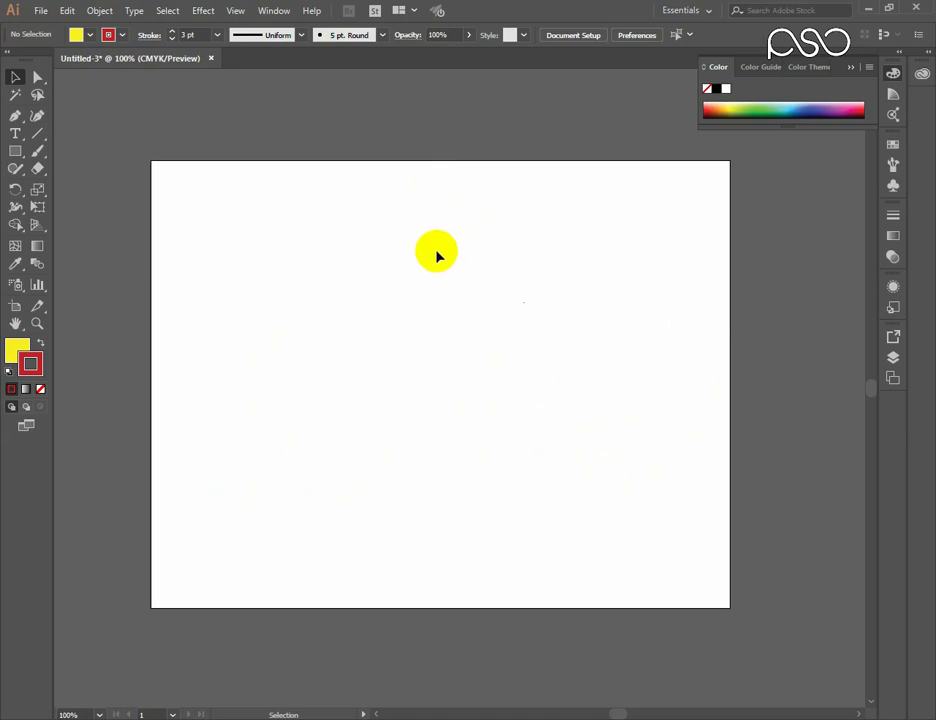
click(251, 84)
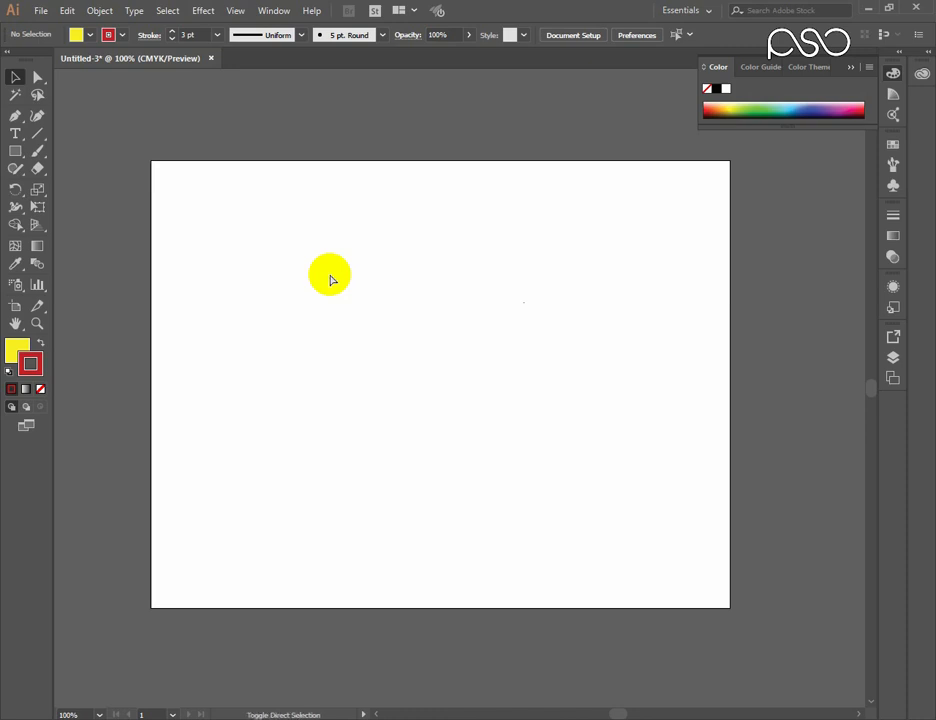
Step: Place the linked image 1.png from the Desktop near the centre of the artboard
key(ctrl+shift+p)
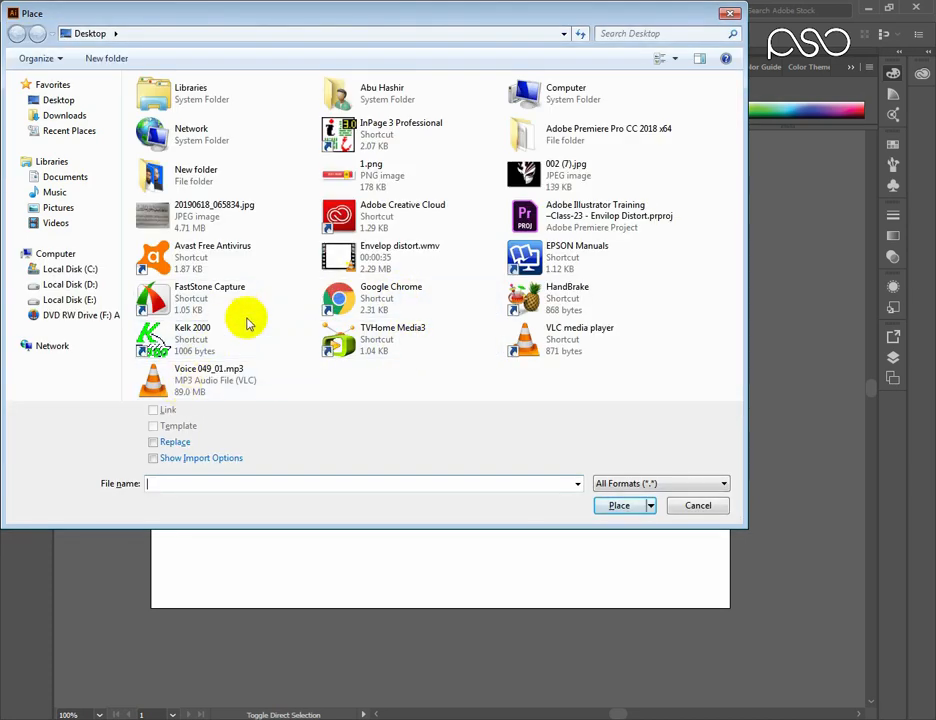
click(327, 180)
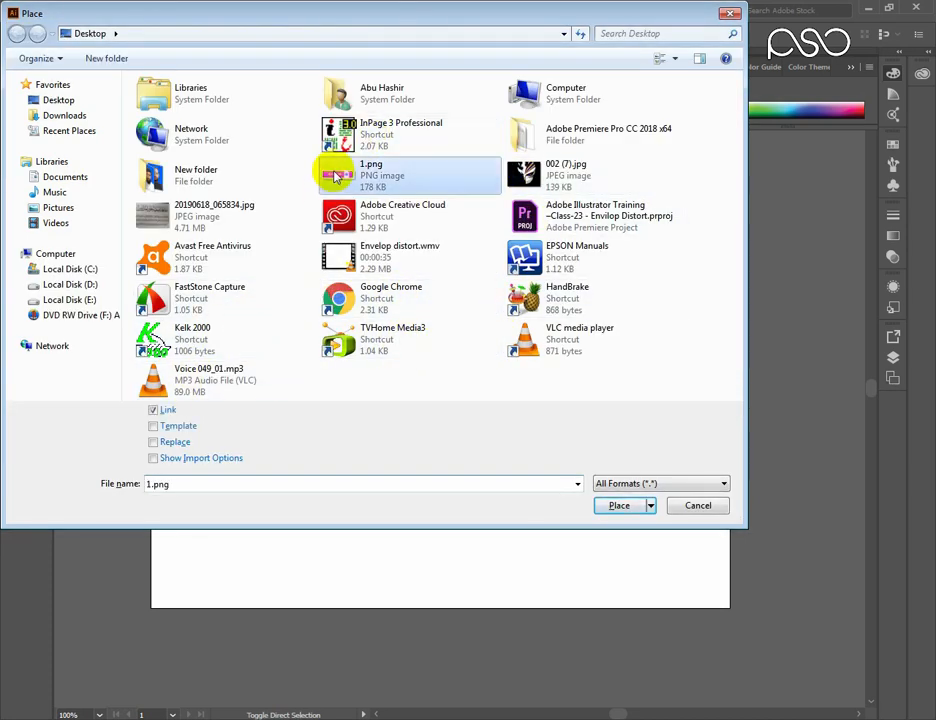
click(614, 506)
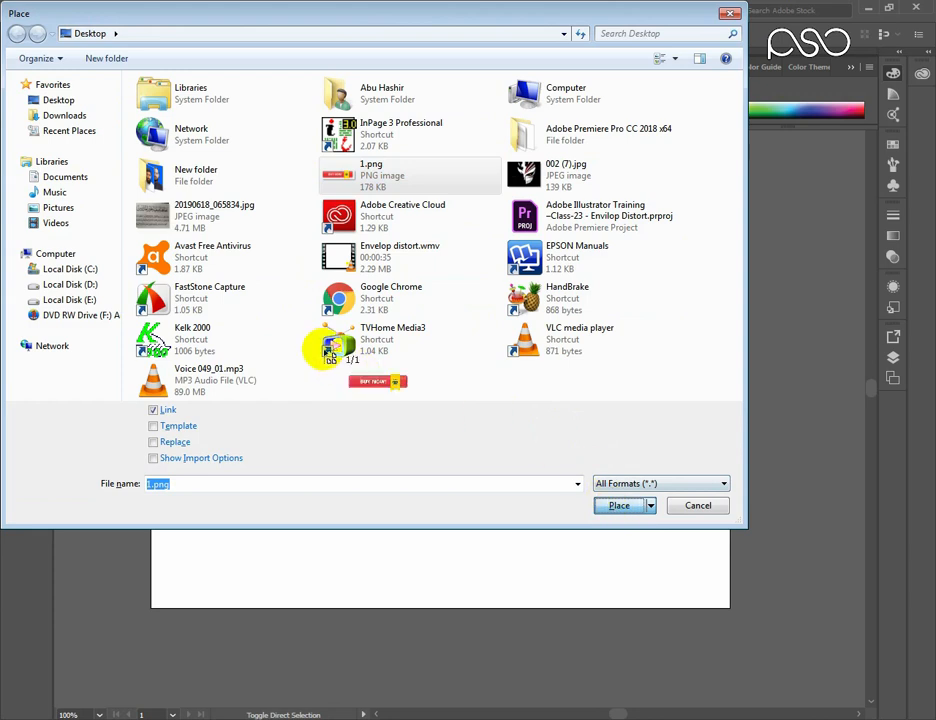
click(322, 426)
drag(443, 477, 408, 392)
click(487, 472)
Step: Run Image Trace on the placed BUY NOW button image with the default preset
click(463, 355)
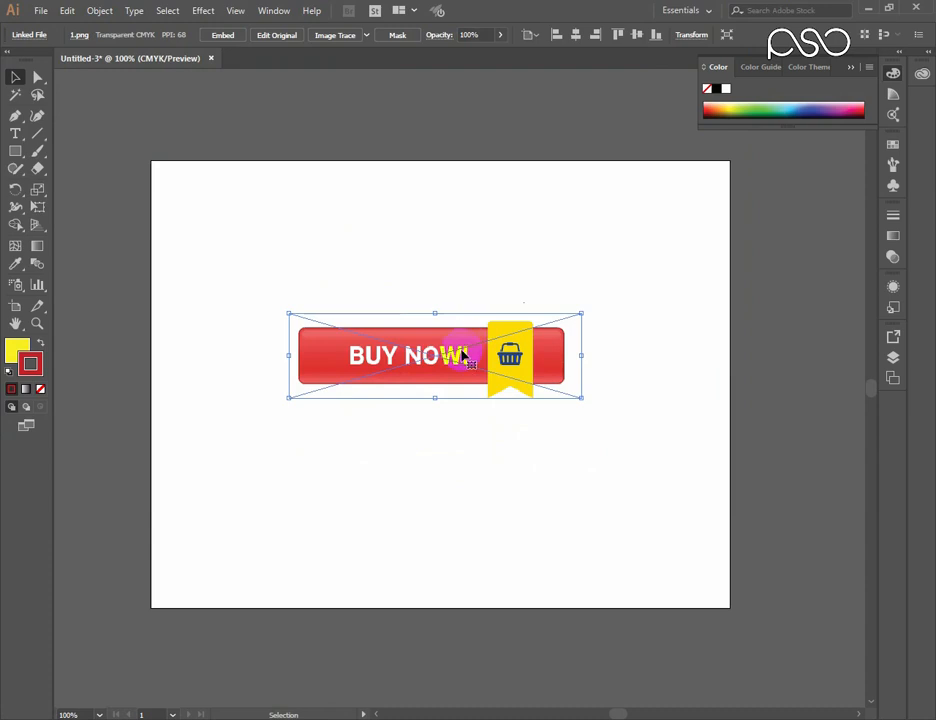
click(337, 36)
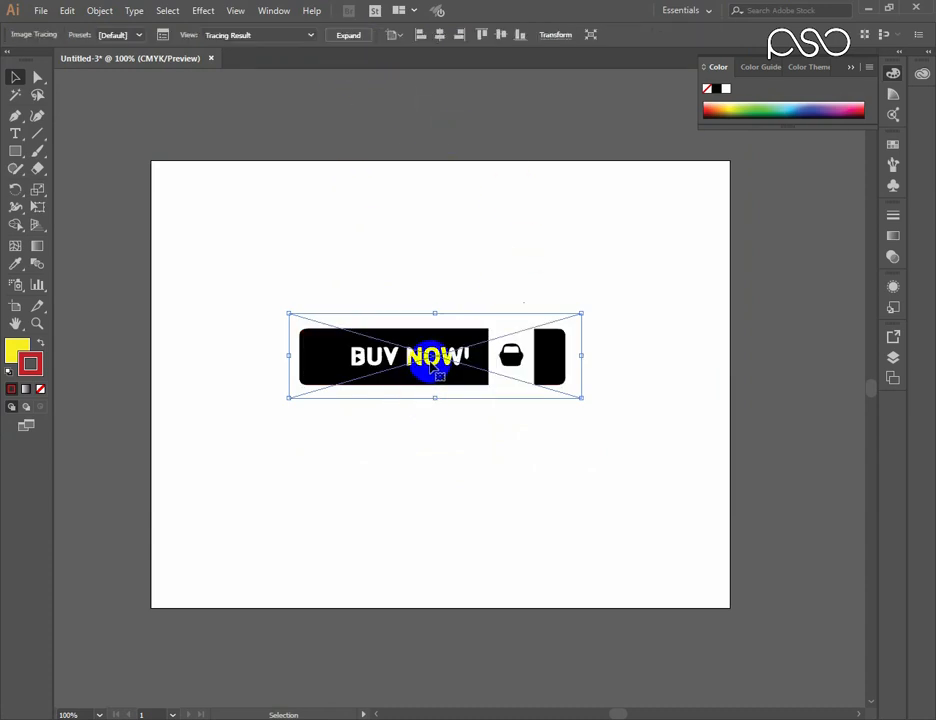
click(456, 454)
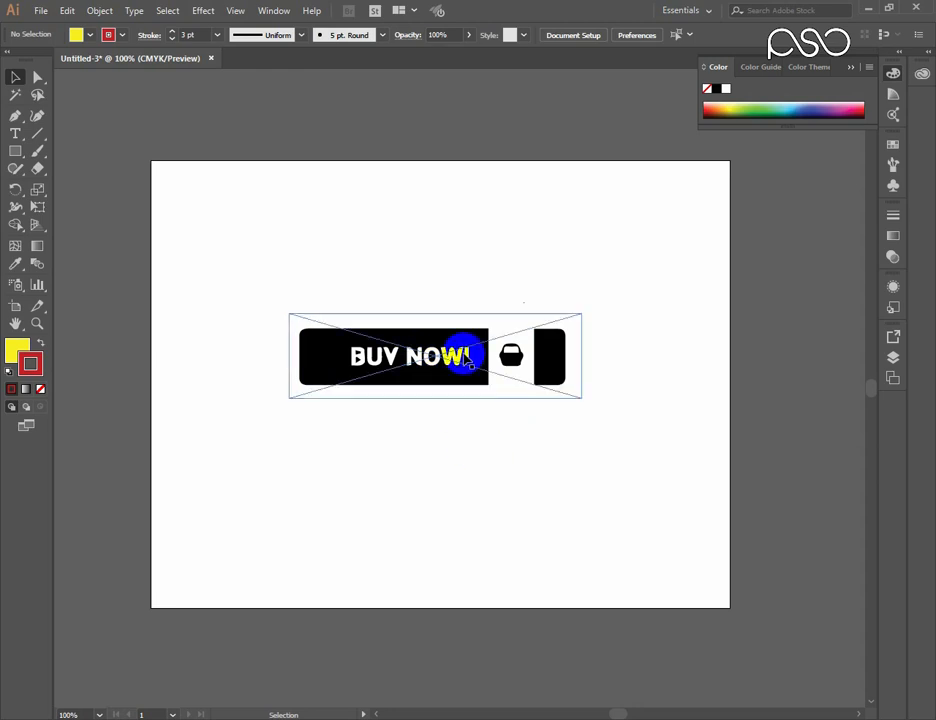
Step: Expand the black-and-white button tracing and ungroup the resulting shapes
click(381, 353)
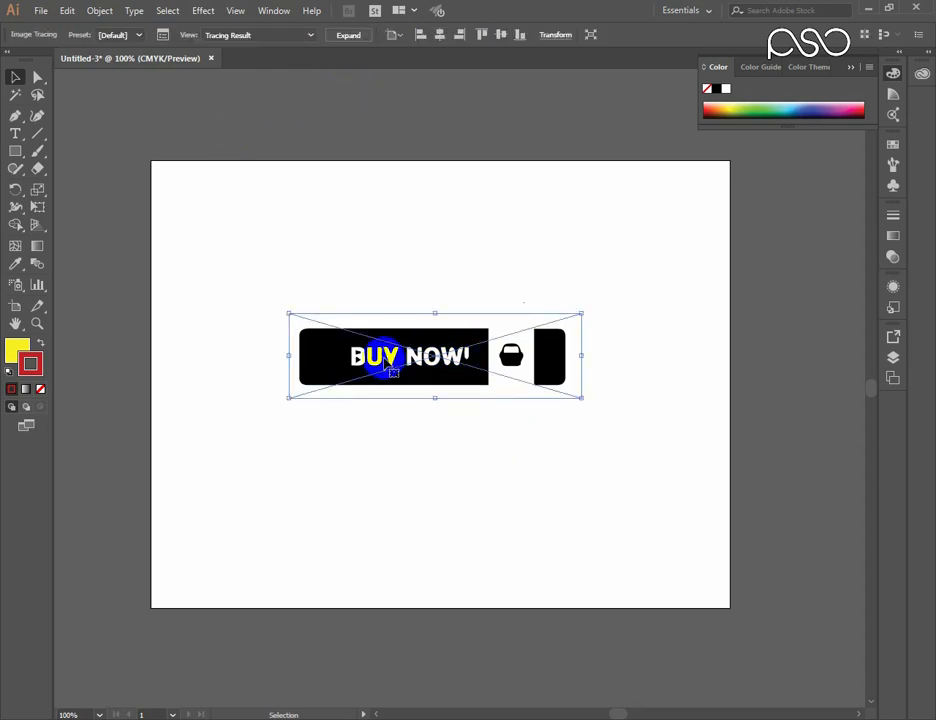
click(350, 36)
right_click(367, 358)
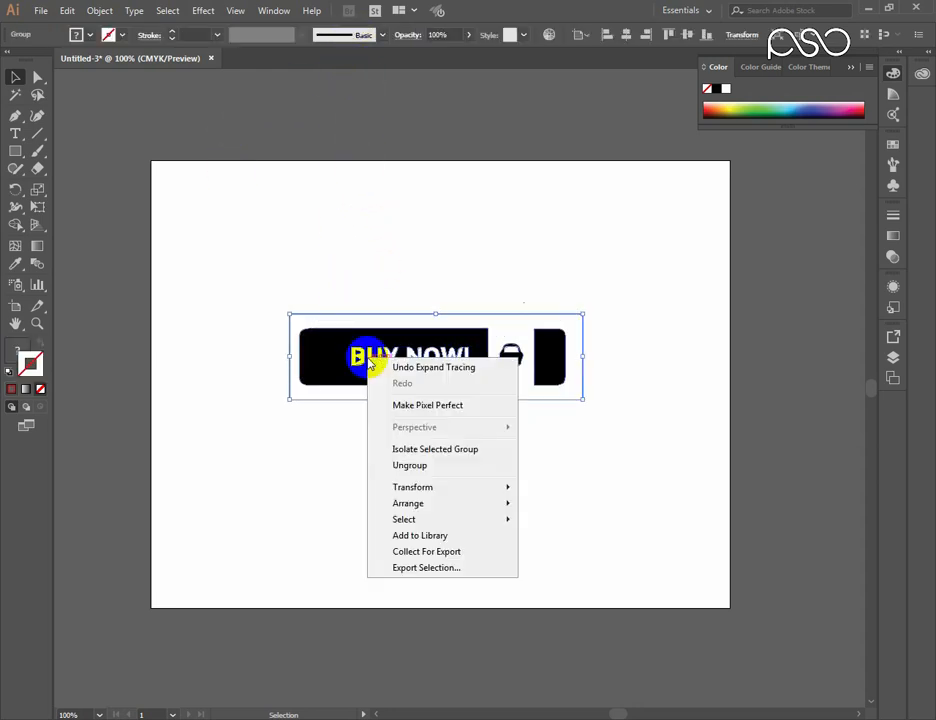
click(422, 466)
click(420, 550)
Step: Try moving individual letter shapes of the traced word NOW out of place
click(455, 355)
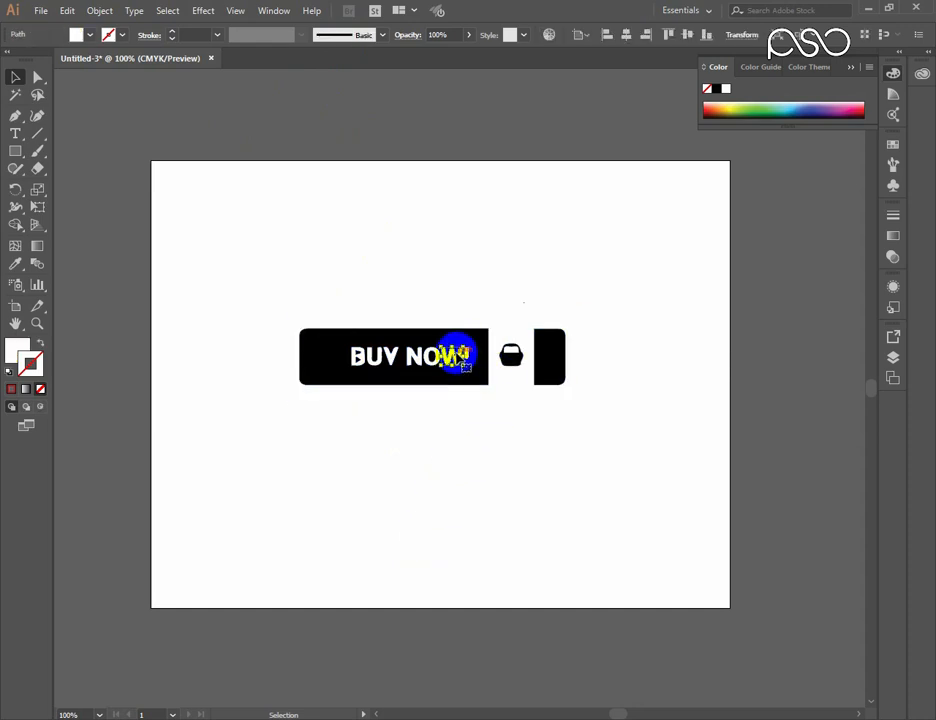
drag(487, 297, 350, 372)
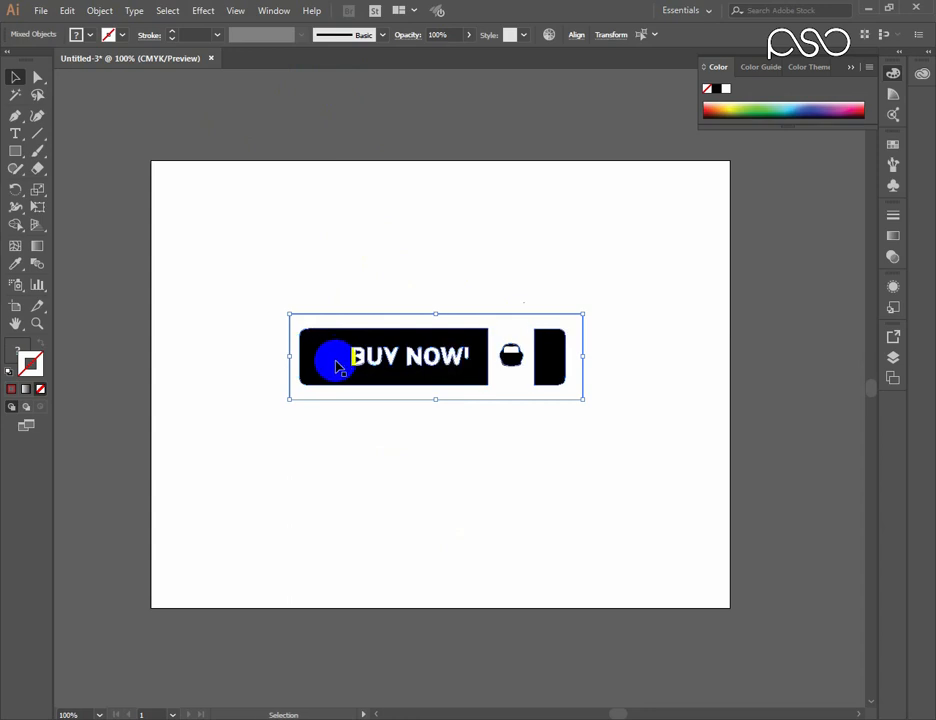
click(351, 471)
drag(424, 355, 445, 288)
drag(433, 357, 452, 346)
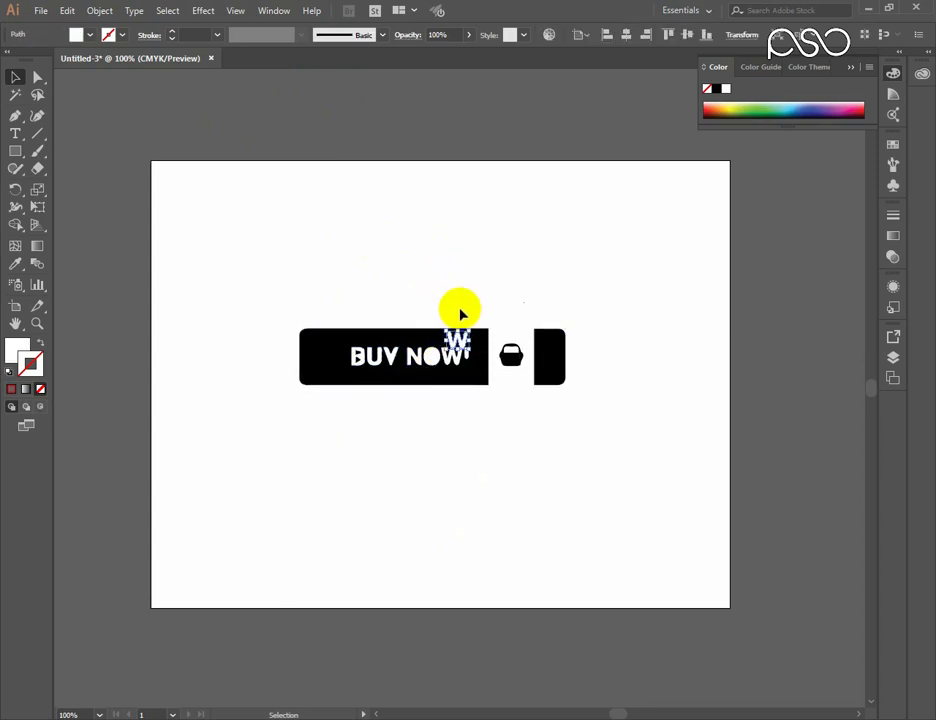
Step: Undo the letter moves, ungrouping, expansion and black-and-white trace back to the placed button image
key(ctrl+z)
key(ctrl+z)
key(ctrl+z)
key(ctrl+z)
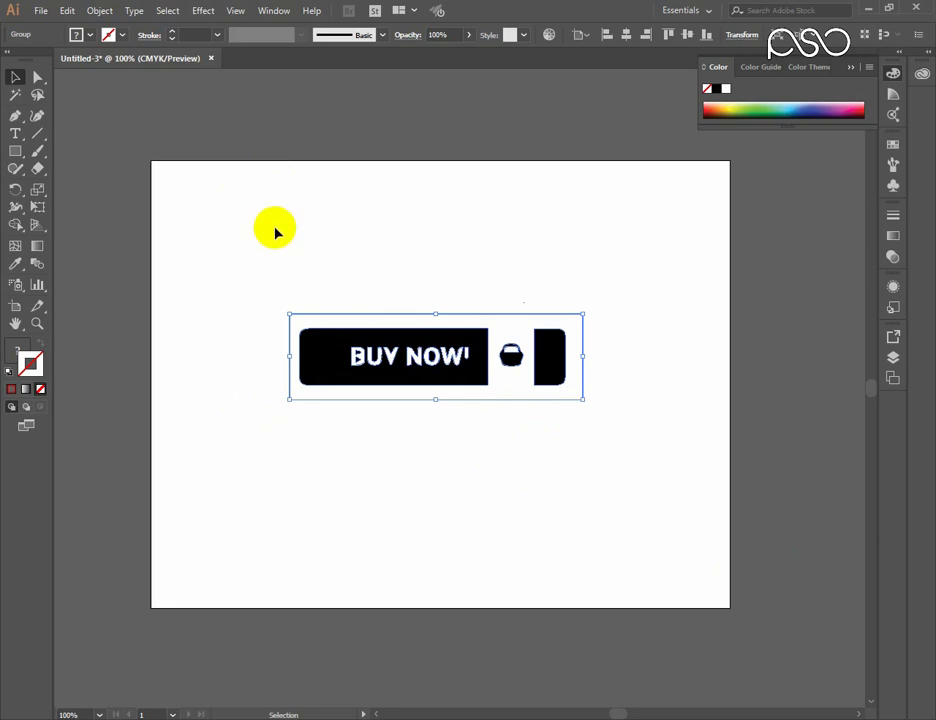
key(a)
key(ctrl+z)
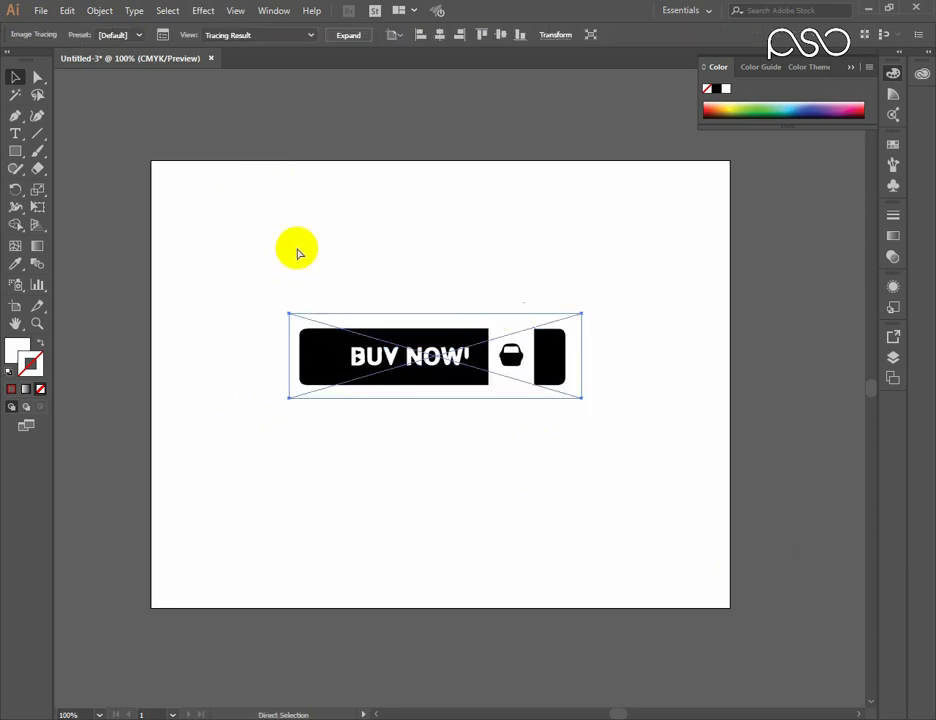
key(ctrl+z)
key(v)
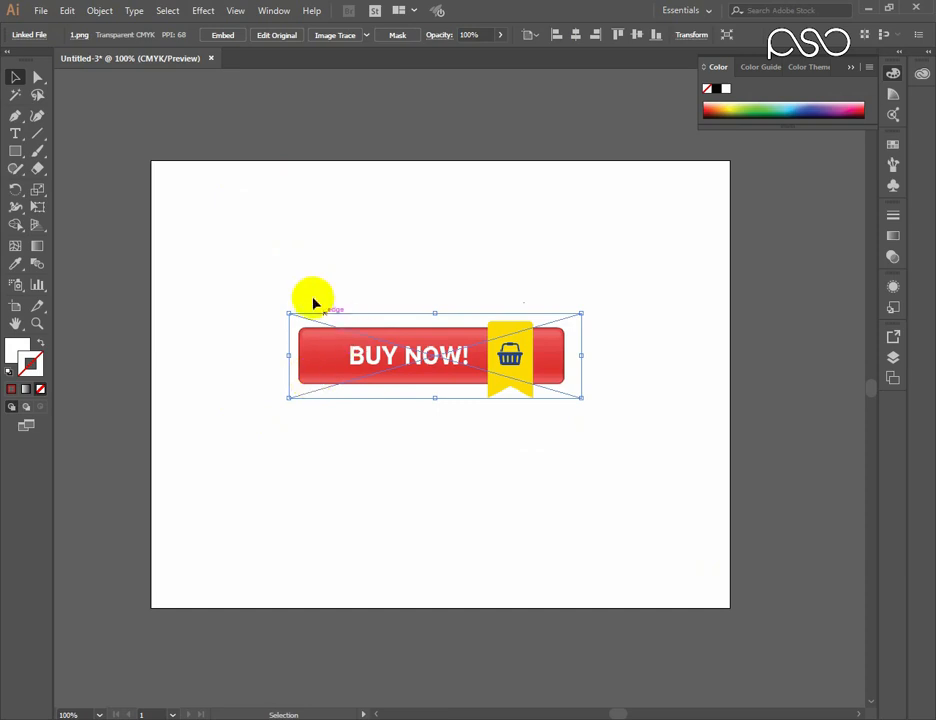
Step: Show the Image Trace settings and position them clear of the button image
click(274, 13)
click(348, 400)
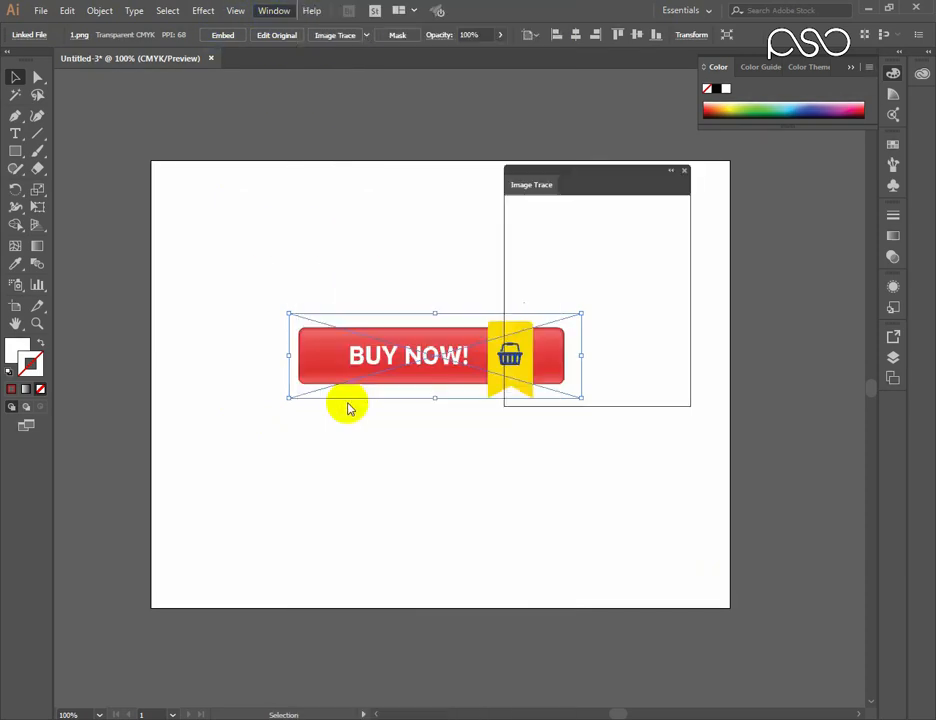
click(348, 408)
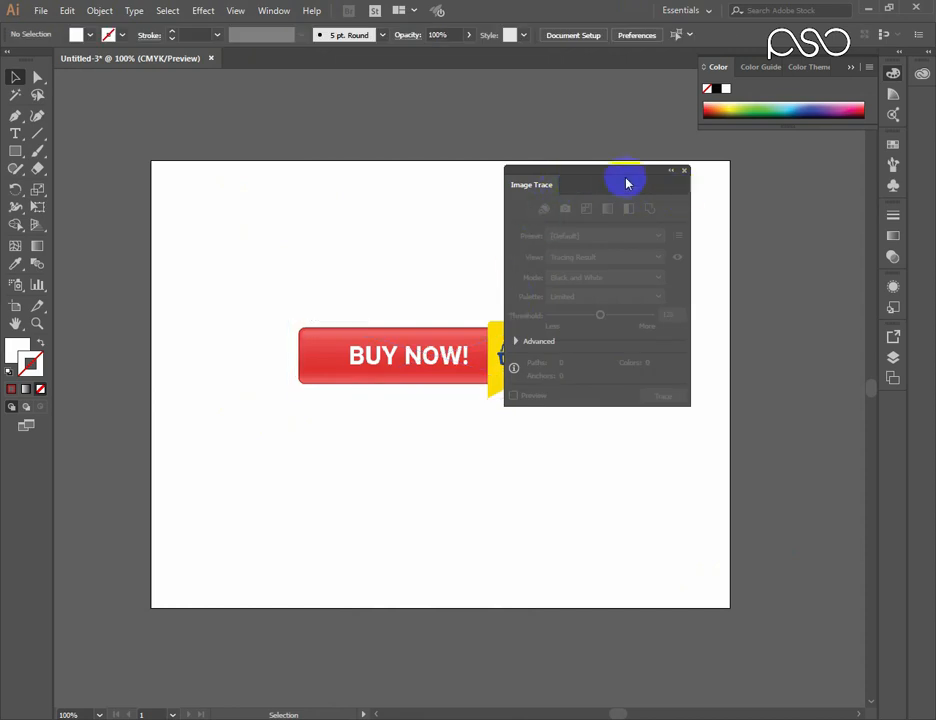
mouse_move(614, 177)
mouse_down()
mouse_move(648, 196)
mouse_move(760, 204)
mouse_up()
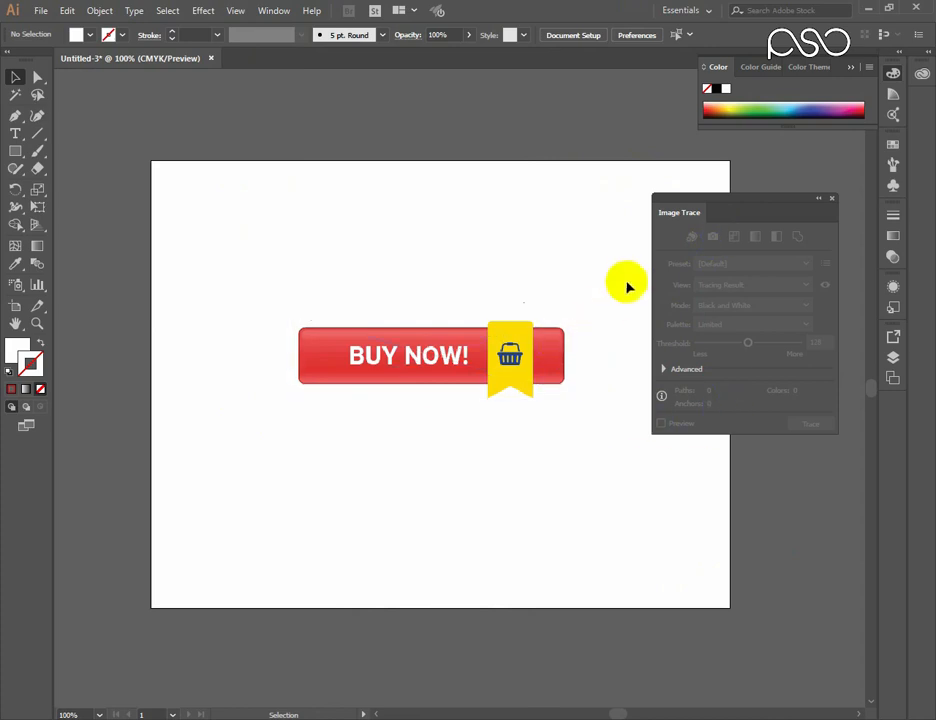
Step: Trace the button image in Color mode with a limited palette of 30 colours, and close the trace settings
click(505, 390)
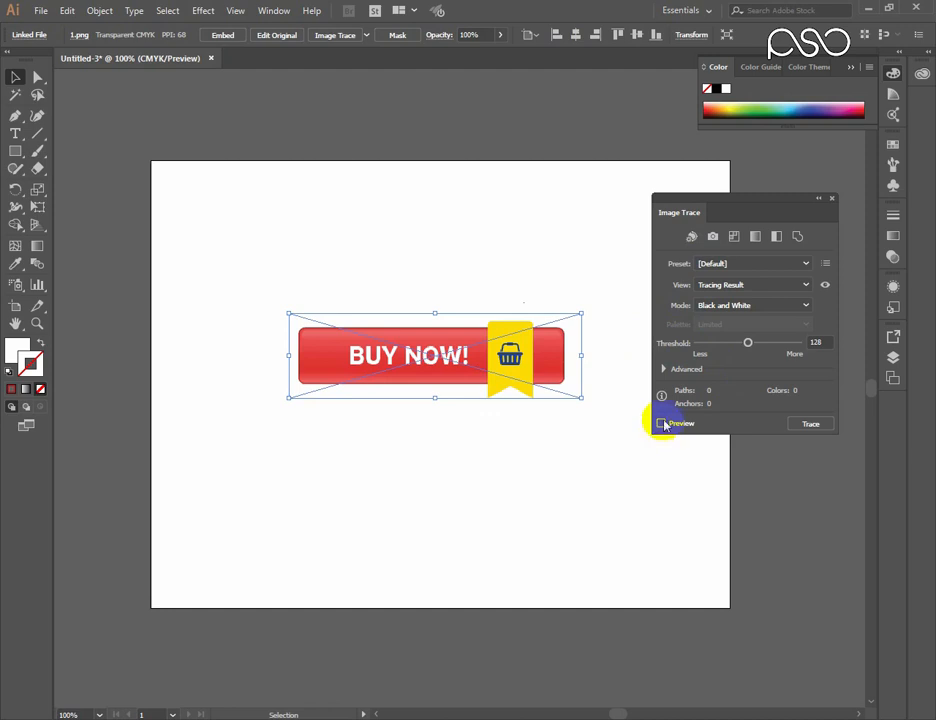
click(717, 306)
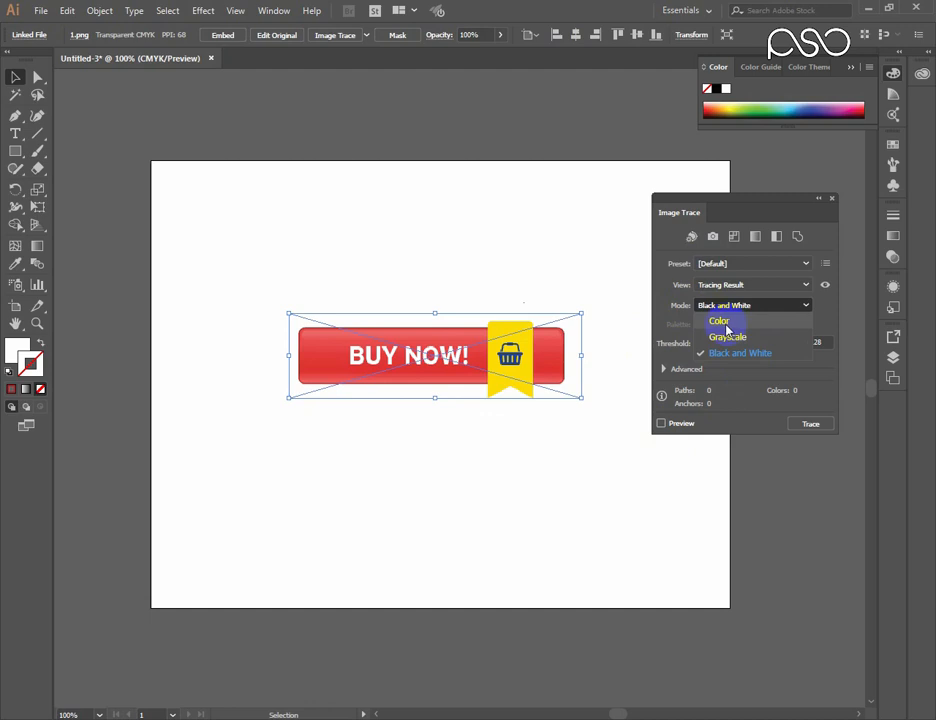
click(726, 324)
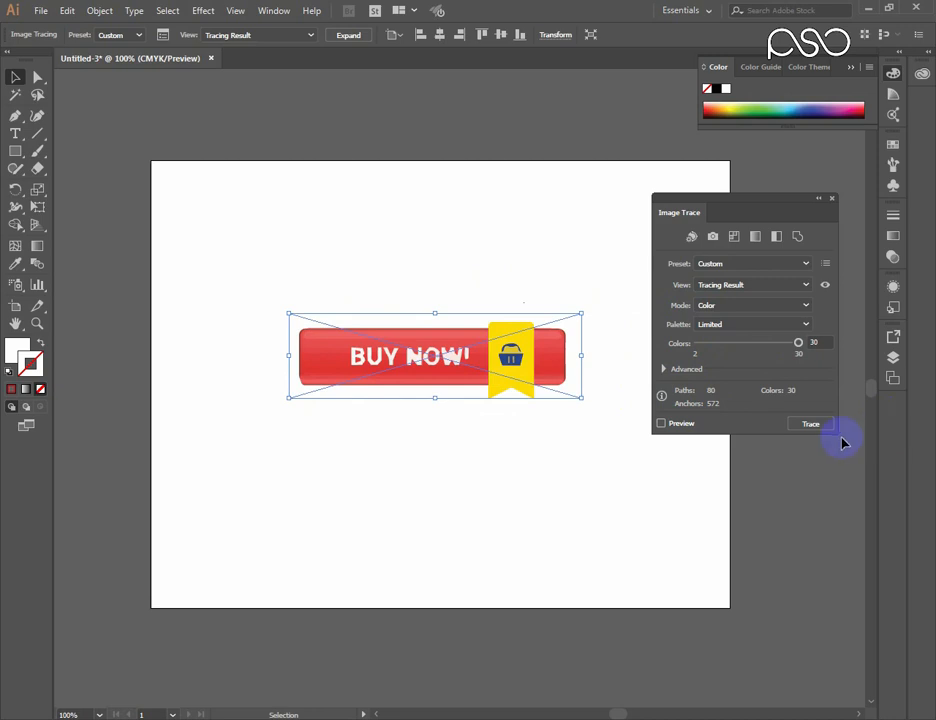
click(832, 200)
click(640, 325)
Step: Expand the colour tracing of the button and ungroup it into separate shapes
click(558, 362)
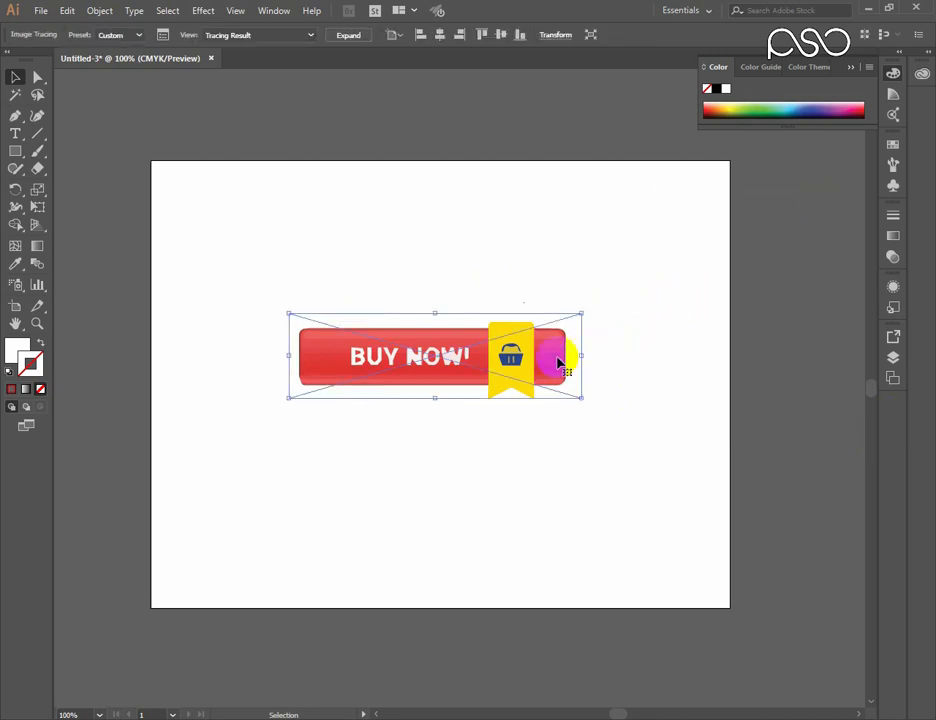
click(348, 35)
right_click(465, 365)
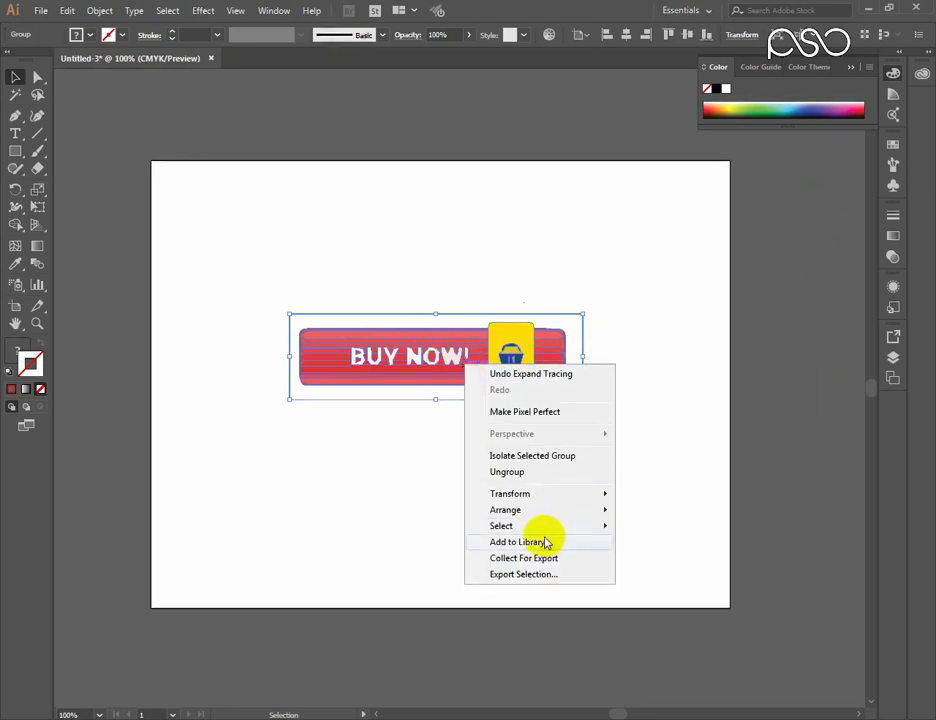
click(510, 471)
click(533, 451)
Step: Try moving the yellow ribbon off the button and undo it, and examine the traced lettering up close
drag(512, 350, 532, 264)
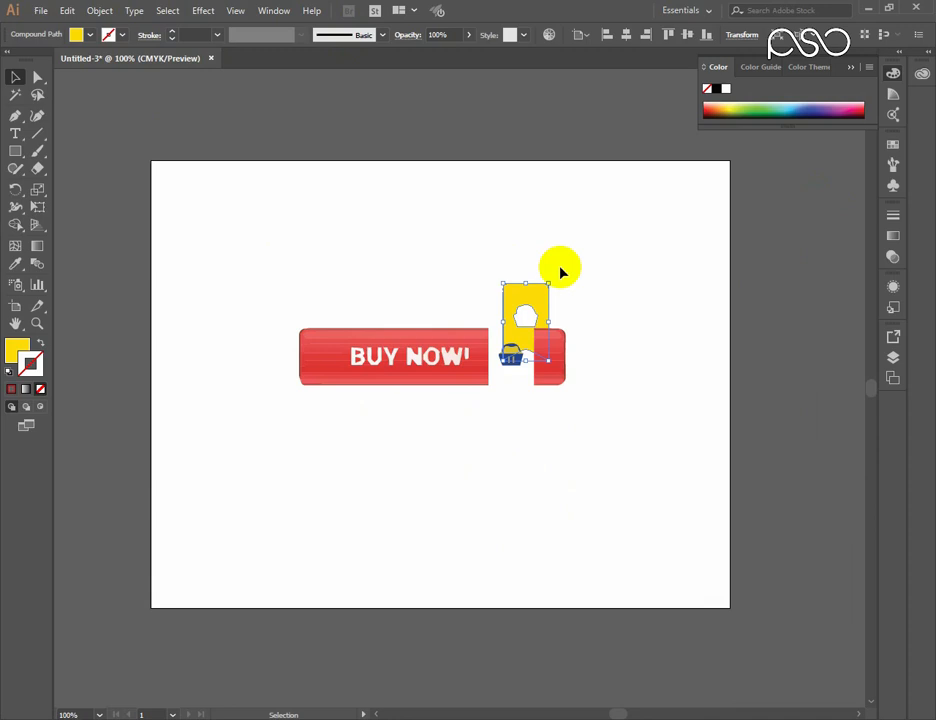
key(ctrl+z)
click(552, 368)
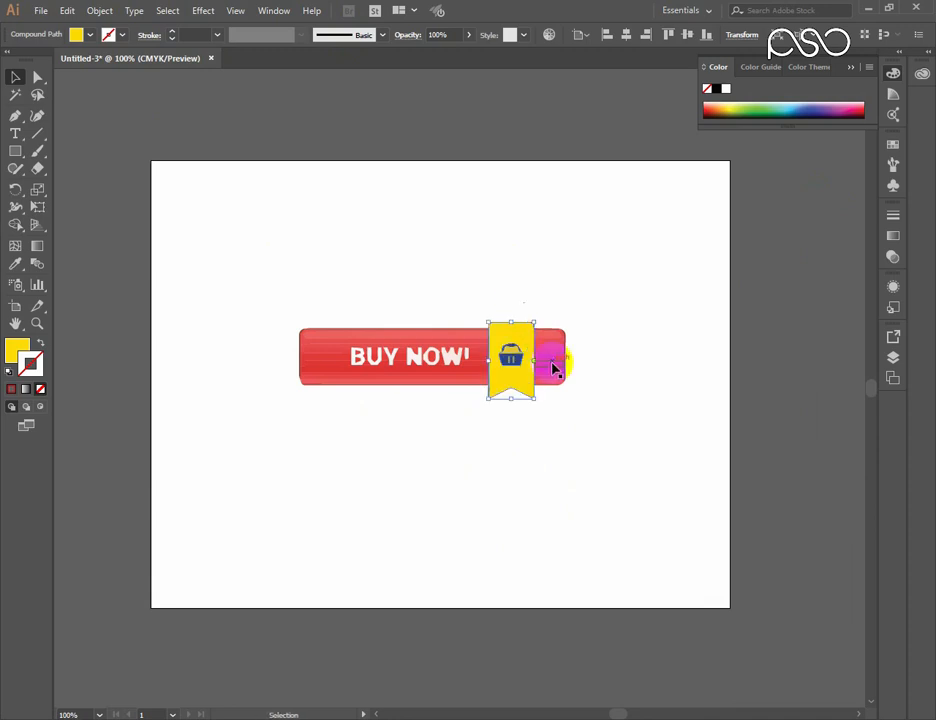
click(415, 358)
drag(301, 308, 565, 416)
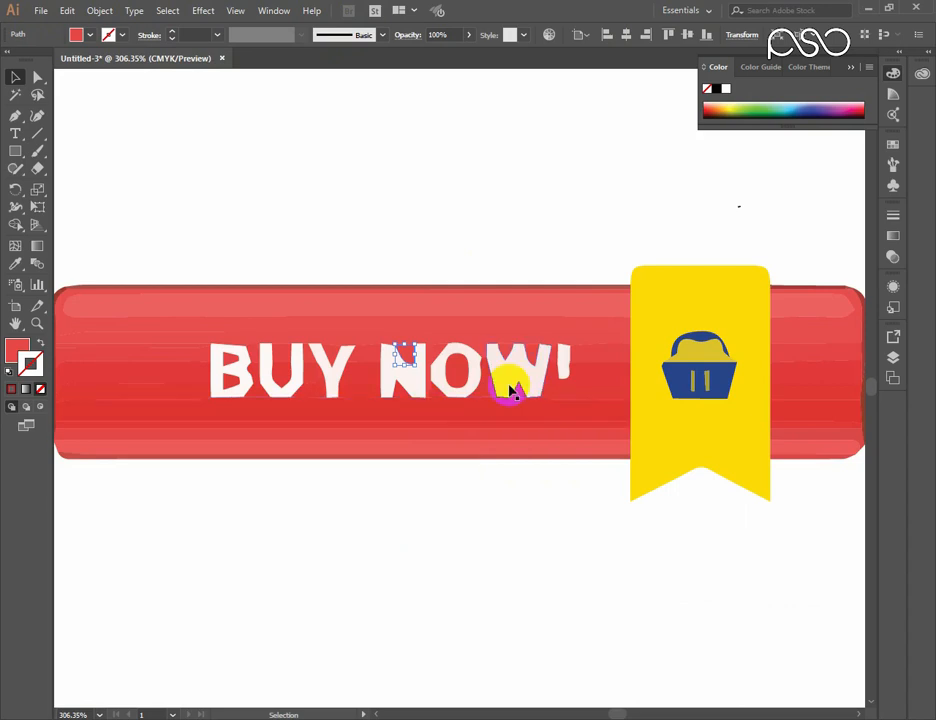
Step: Delete all of the traced button artwork from the artboard
key(ctrl+minus)
key(ctrl+minus)
key(ctrl+minus)
key(ctrl+minus)
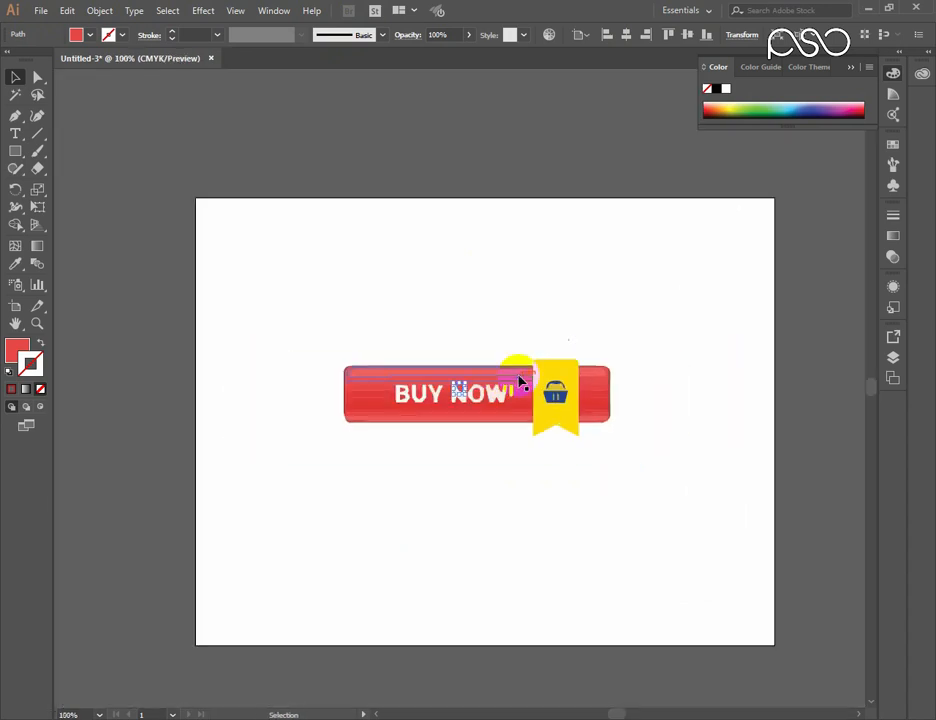
drag(654, 313, 267, 508)
key(Delete)
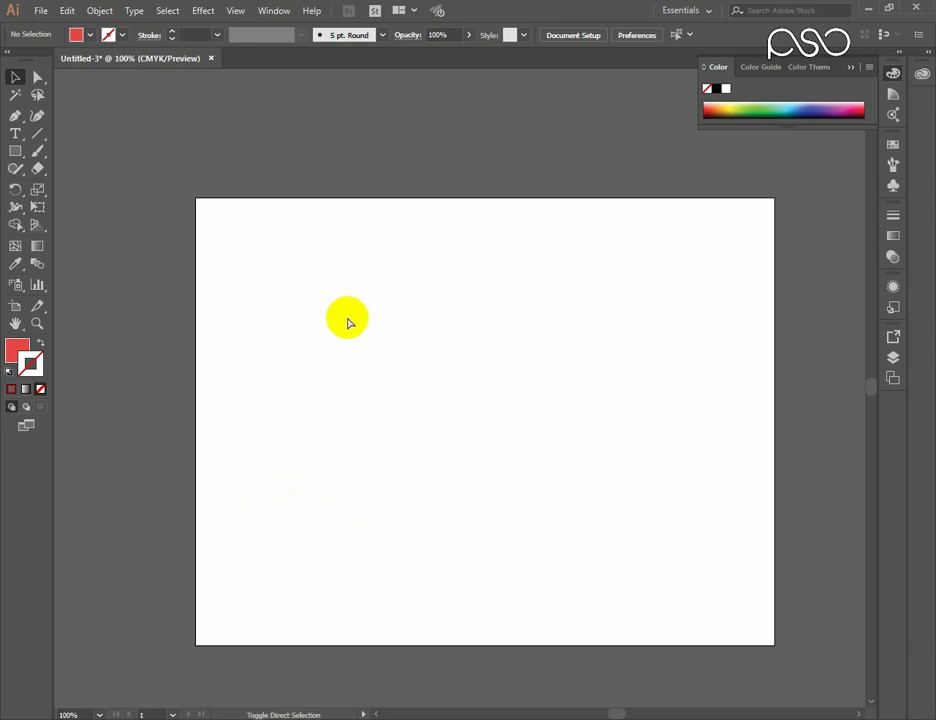
Step: Place the image 002 (7).jpg on the artboard, sized to nearly fill it
key(ctrl+shift+p)
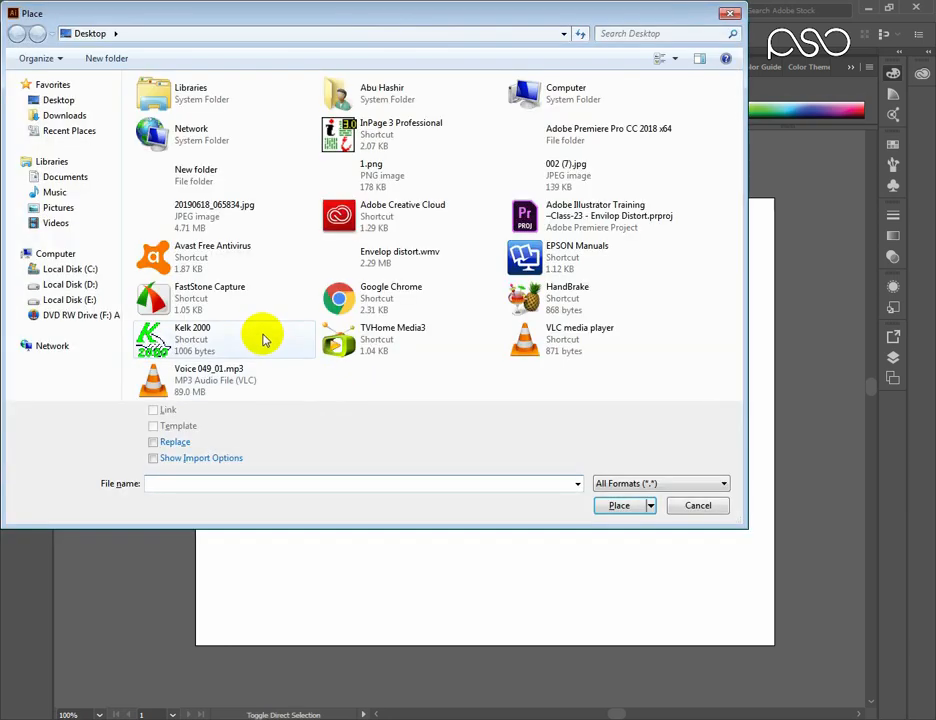
click(521, 161)
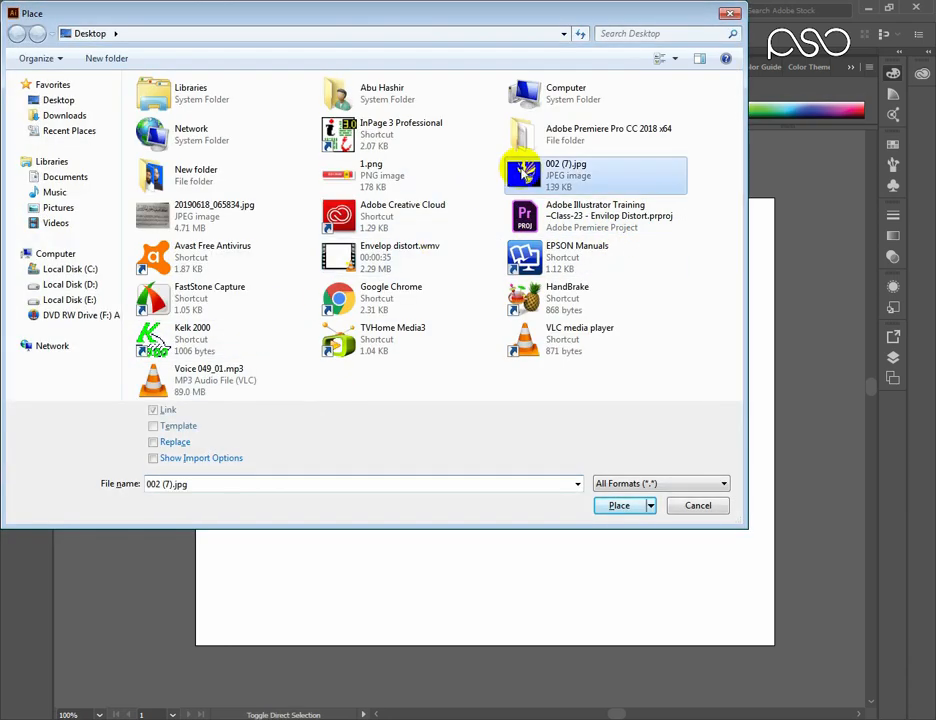
click(620, 505)
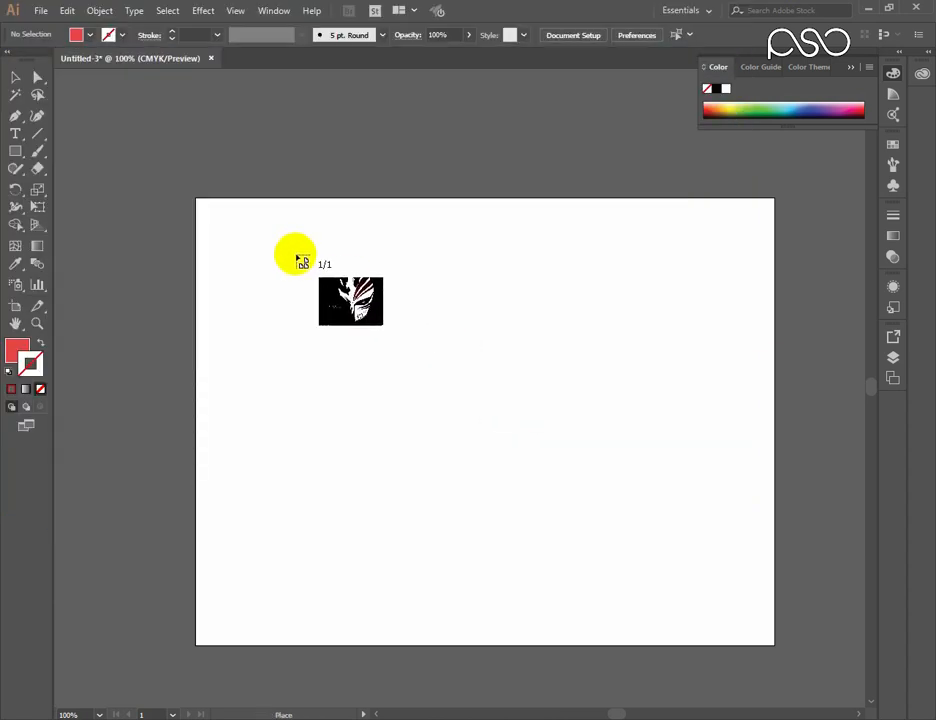
drag(216, 221, 740, 625)
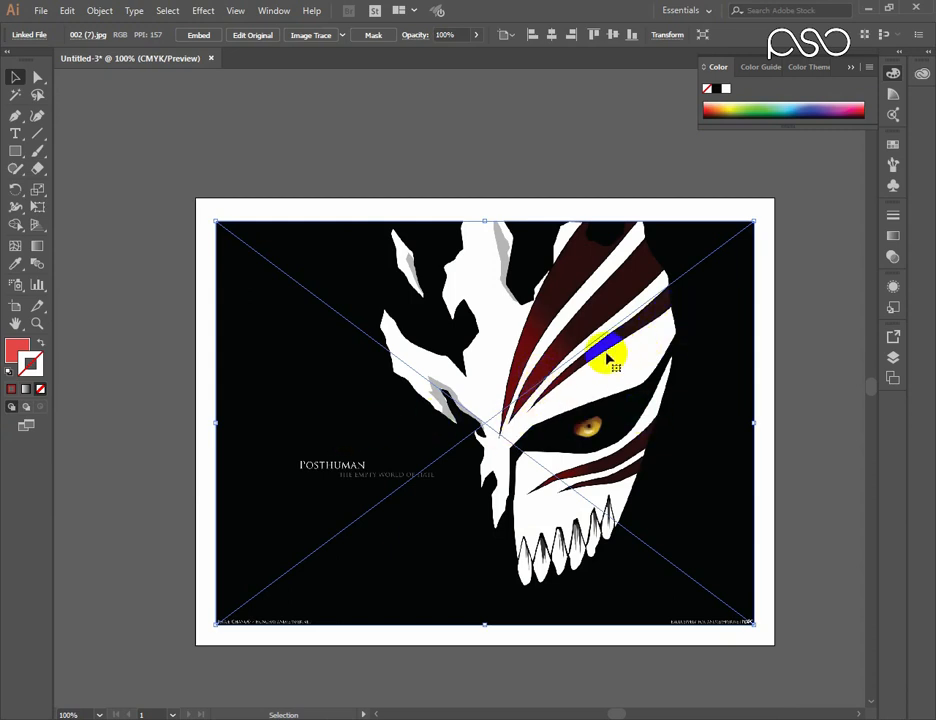
Step: Examine the pixels of the placed image's lettering and mask edges up close, and return to the full view
drag(345, 464, 543, 564)
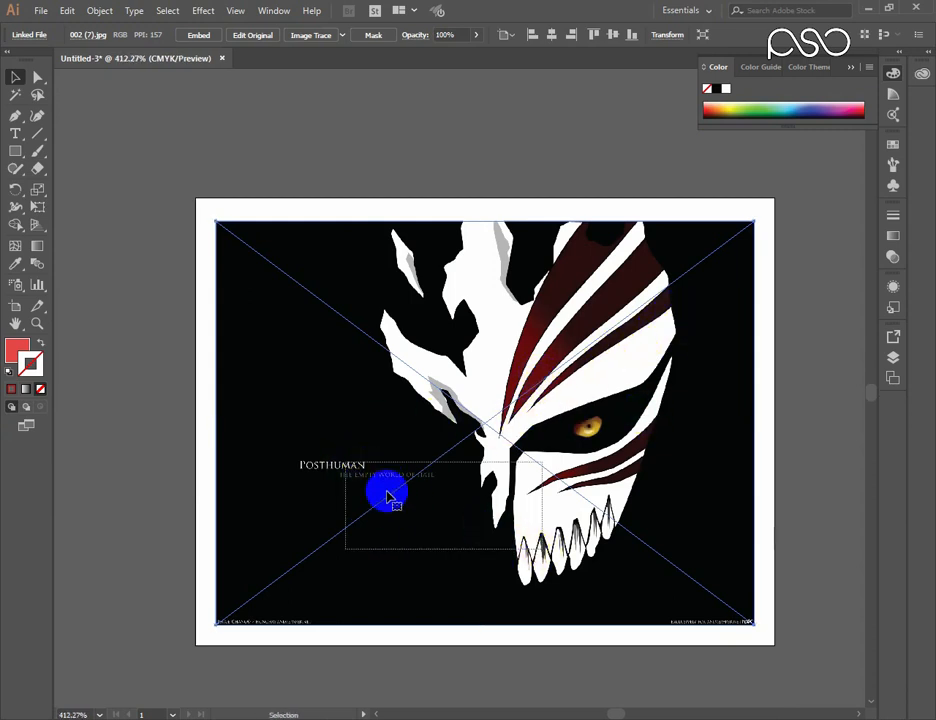
drag(313, 291, 413, 336)
drag(194, 265, 274, 328)
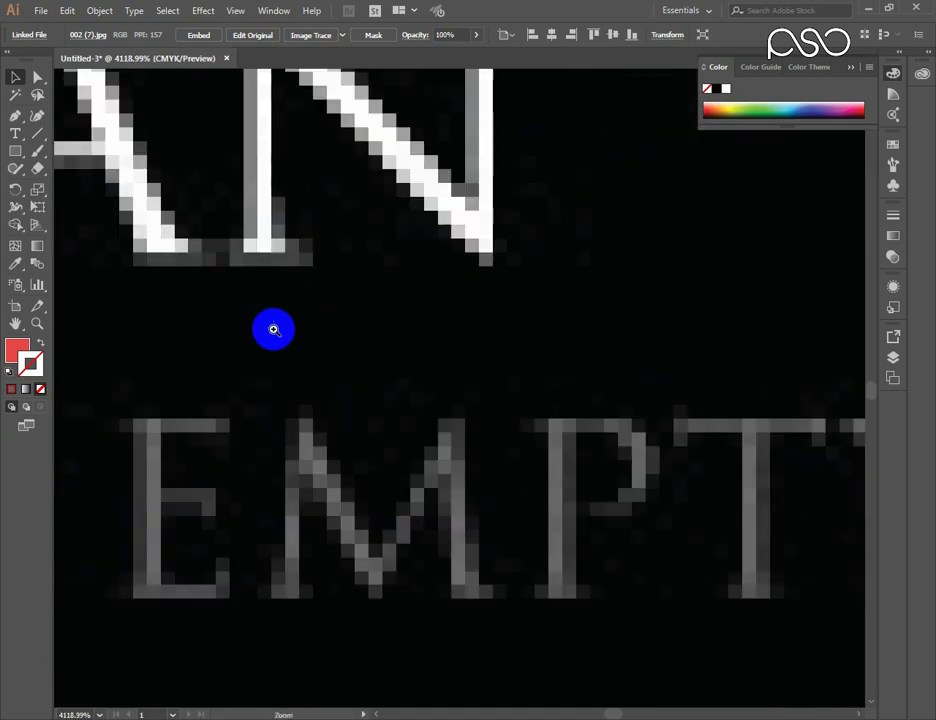
scroll(345, 470, up, 2)
drag(342, 401, 382, 461)
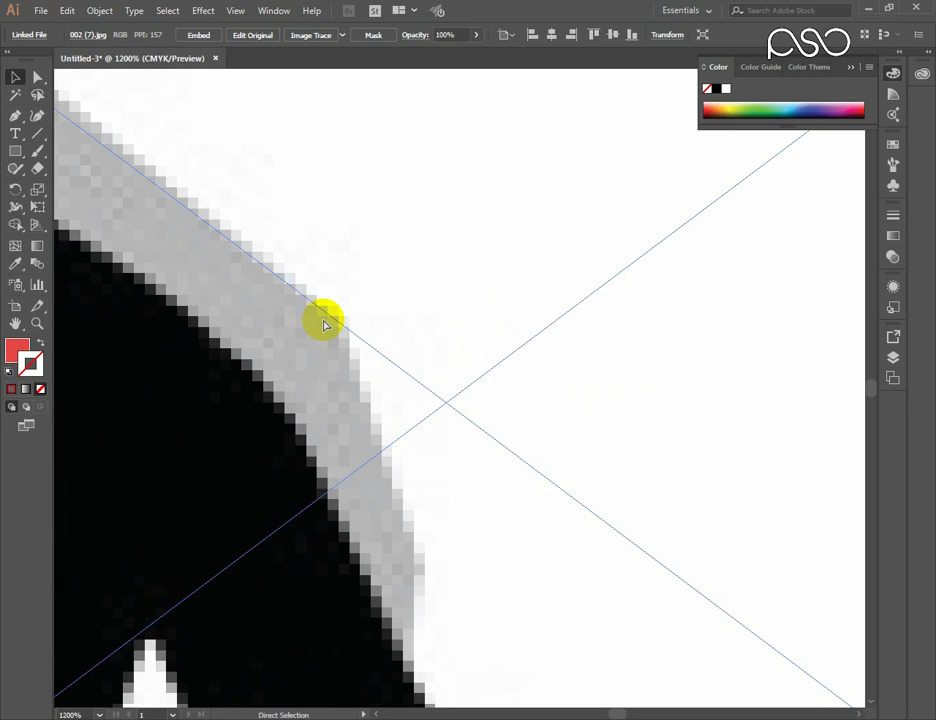
click(324, 325)
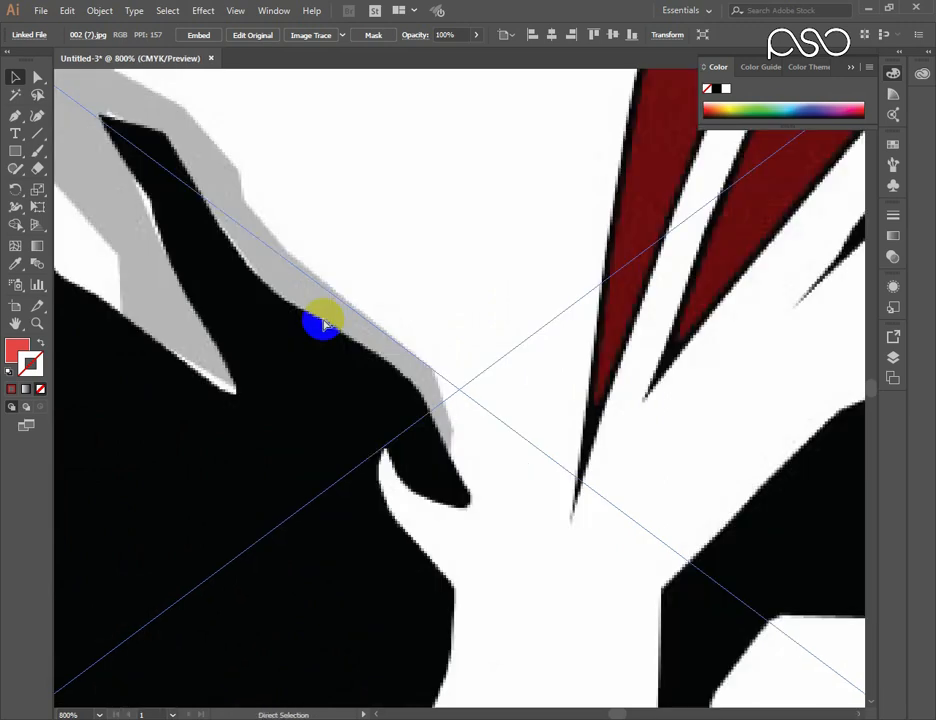
scroll(324, 325, down, 1)
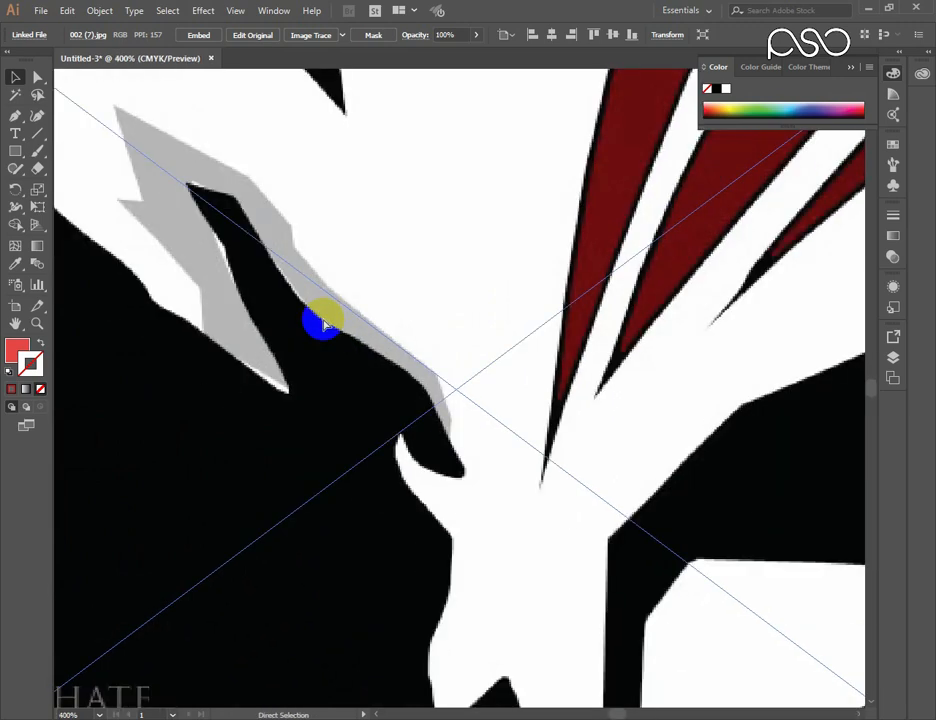
scroll(324, 325, down, 1)
scroll(533, 324, down, 1)
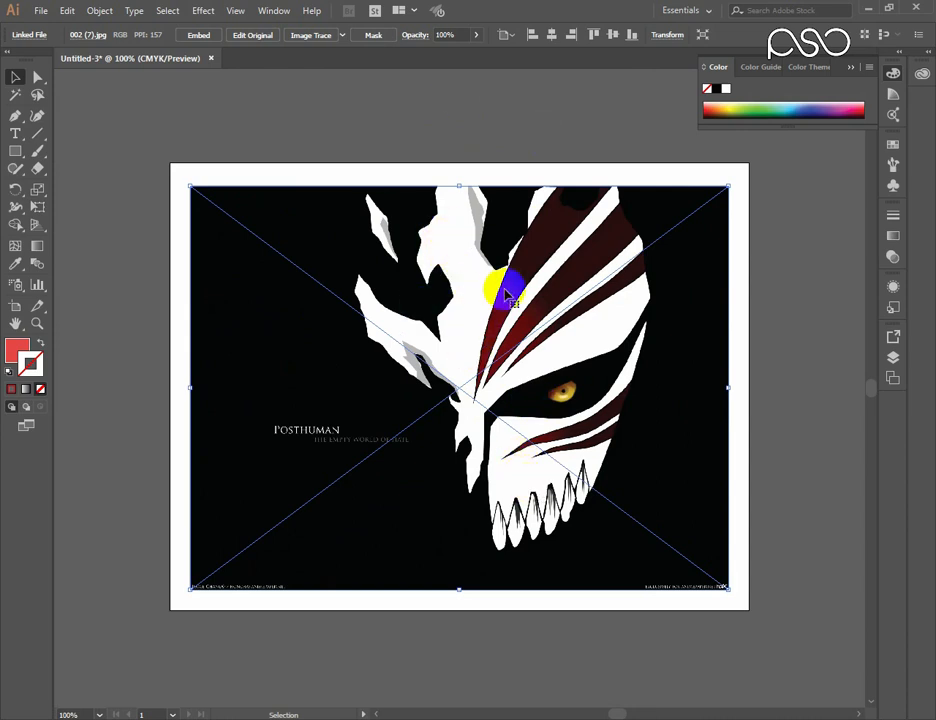
Step: Trace the mask image in Color mode with a limited palette of 30 colours
click(274, 11)
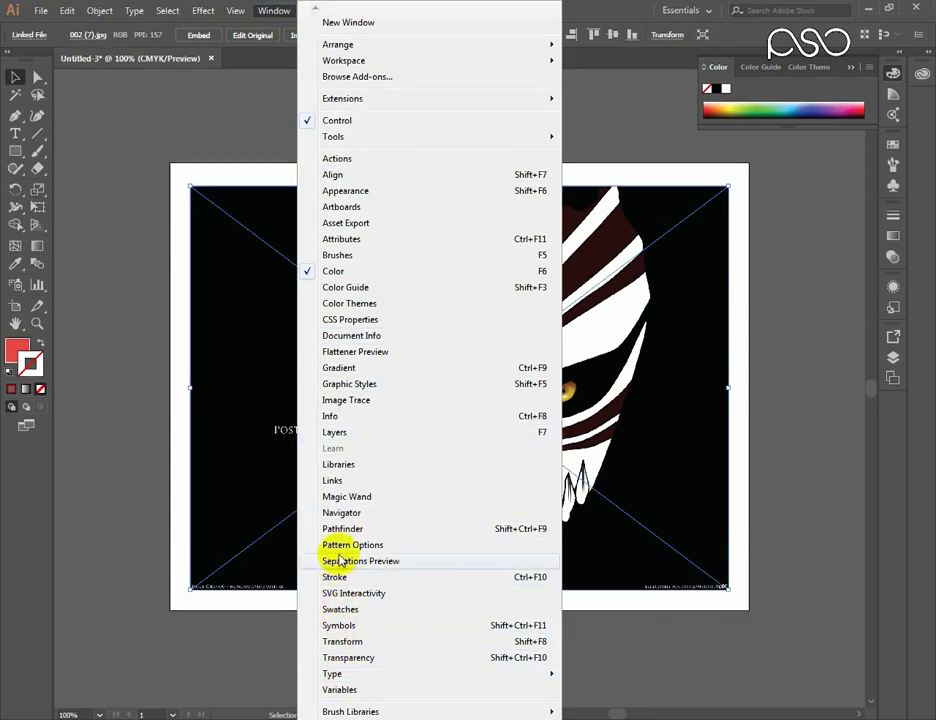
click(346, 400)
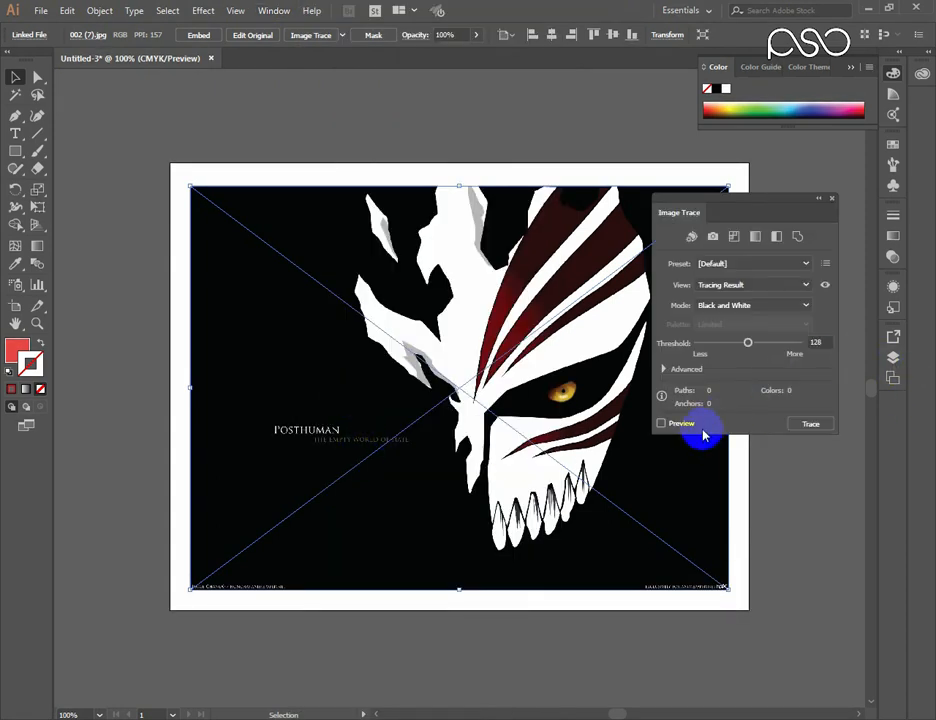
click(730, 315)
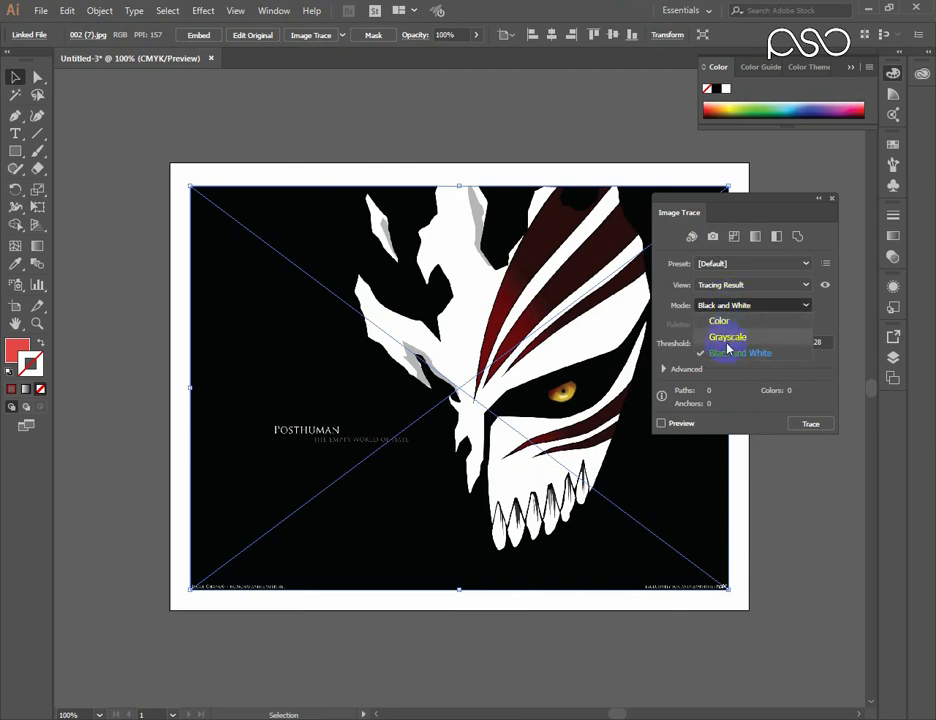
click(730, 318)
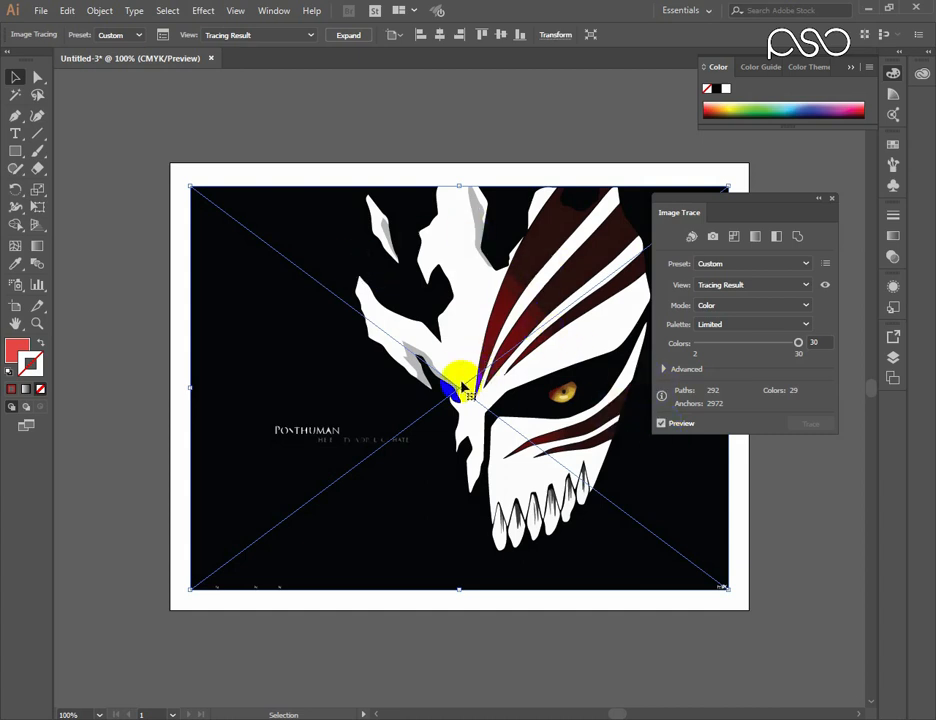
Step: Examine the traced POSTHUMAN lettering up close and compare it with the whole traced mask
key(space)
drag(224, 386, 460, 499)
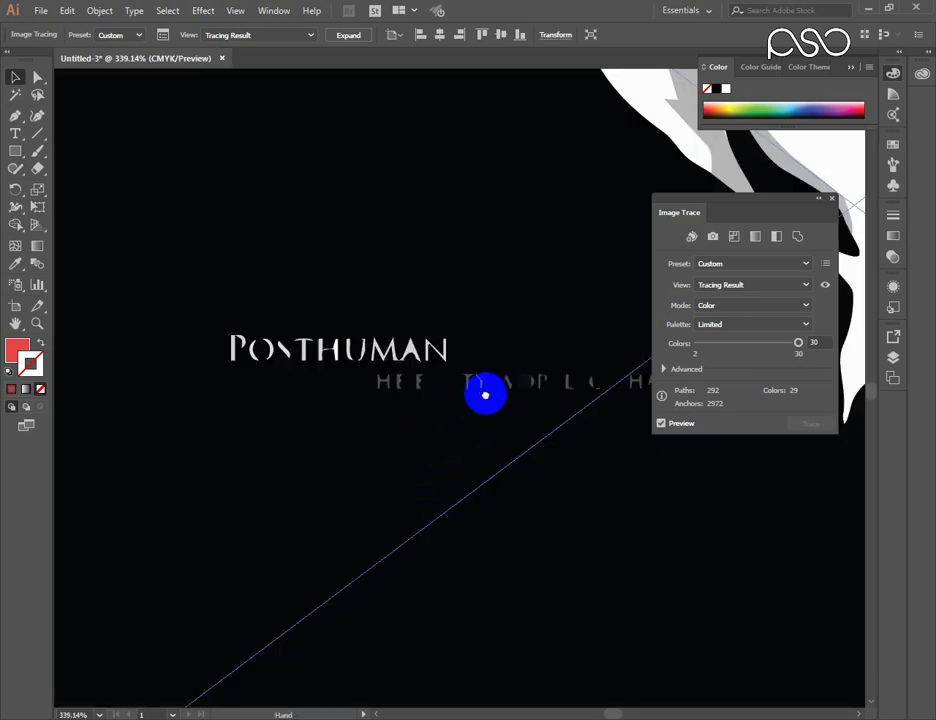
drag(485, 395, 426, 393)
key(ctrl+minus)
key(ctrl+minus)
key(ctrl+minus)
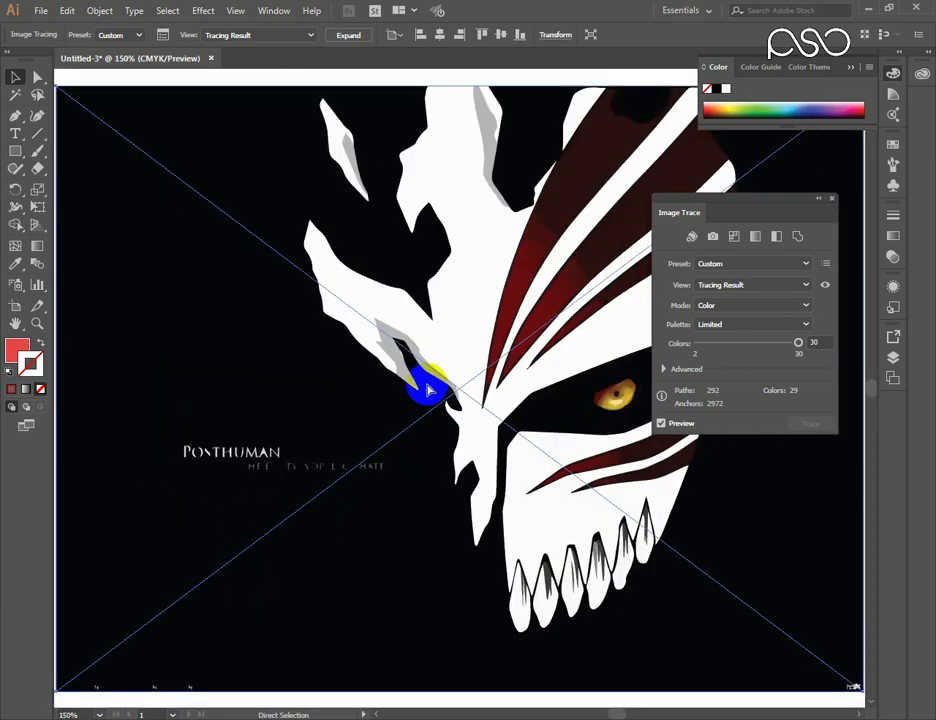
key(ctrl+minus)
key(ctrl+minus)
drag(564, 338, 500, 340)
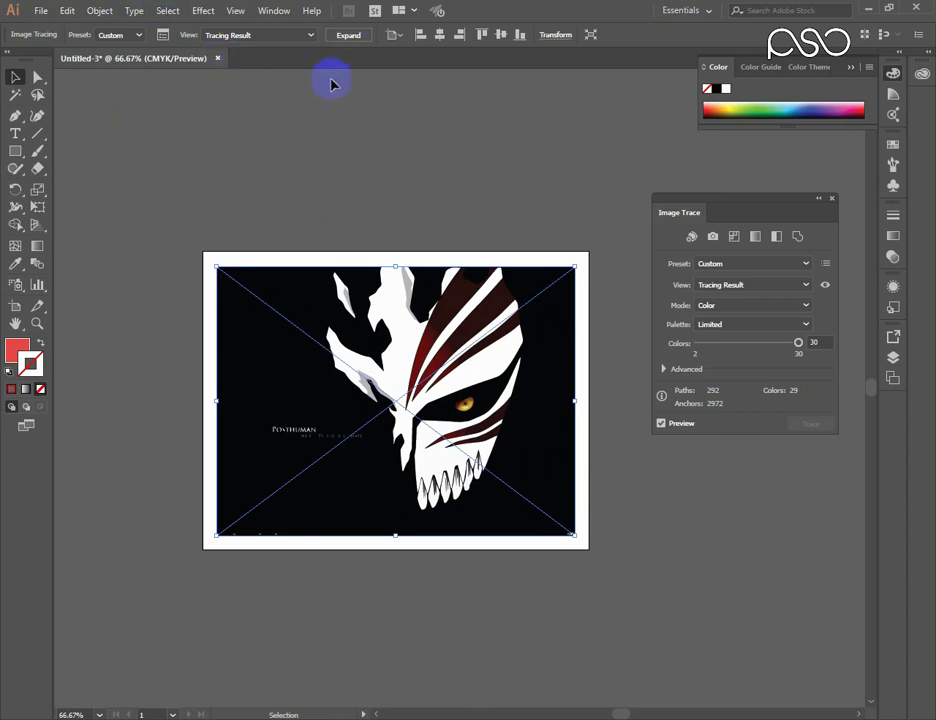
Step: Expand the mask tracing, ungroup it into separate shapes and clear the selection
click(354, 35)
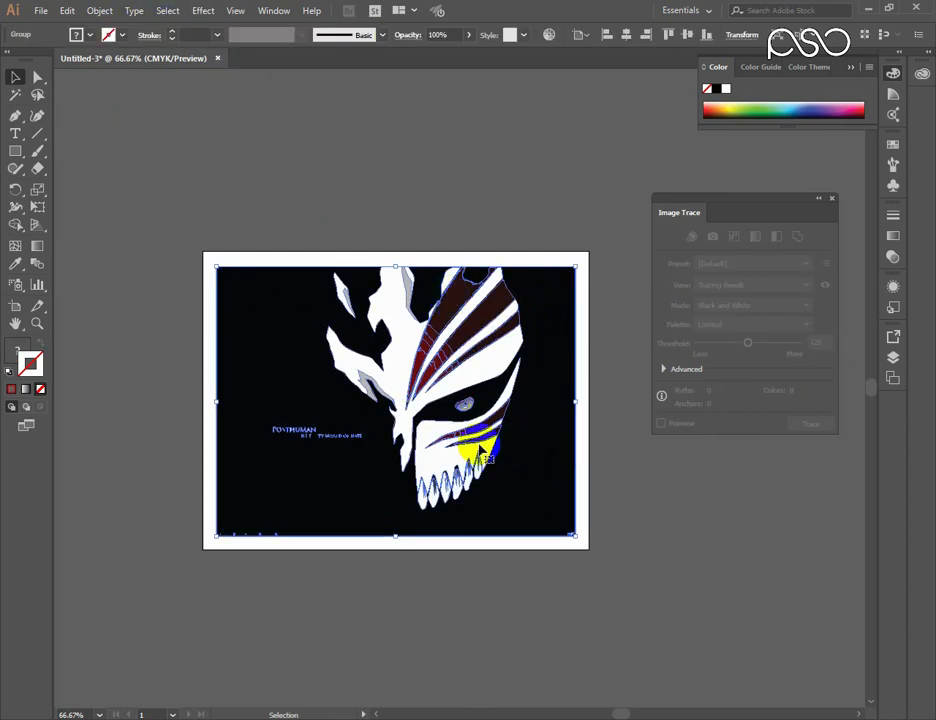
right_click(470, 329)
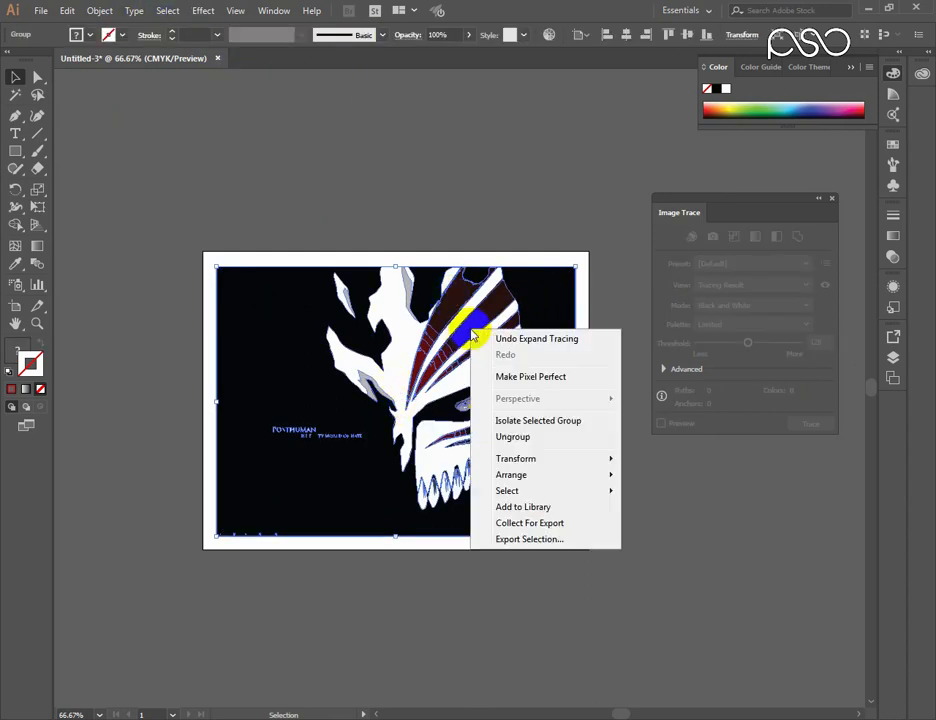
click(527, 437)
click(533, 177)
Step: Try moving the black background shape off the artboard, and undo the moves
click(557, 340)
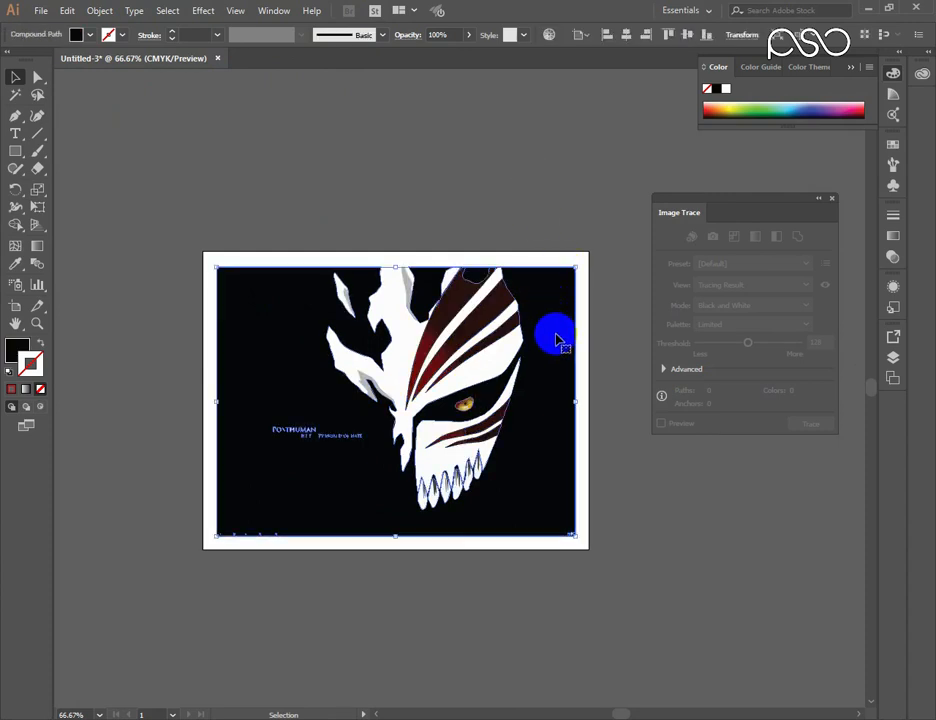
mouse_move(555, 415)
mouse_down()
mouse_move(658, 541)
mouse_move(646, 536)
mouse_up()
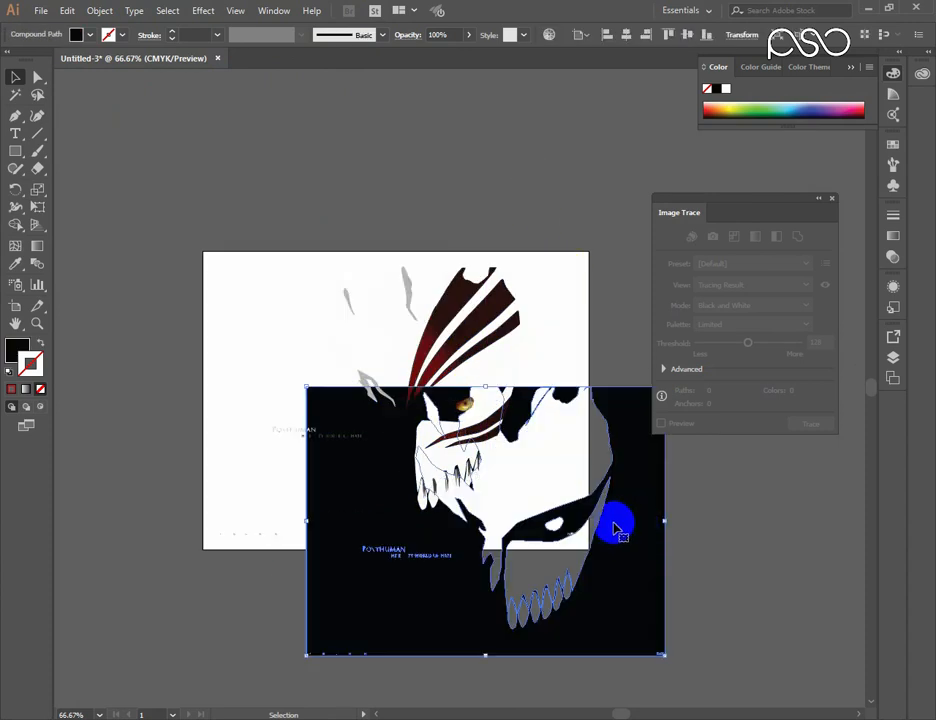
drag(575, 548, 689, 554)
drag(513, 516, 675, 597)
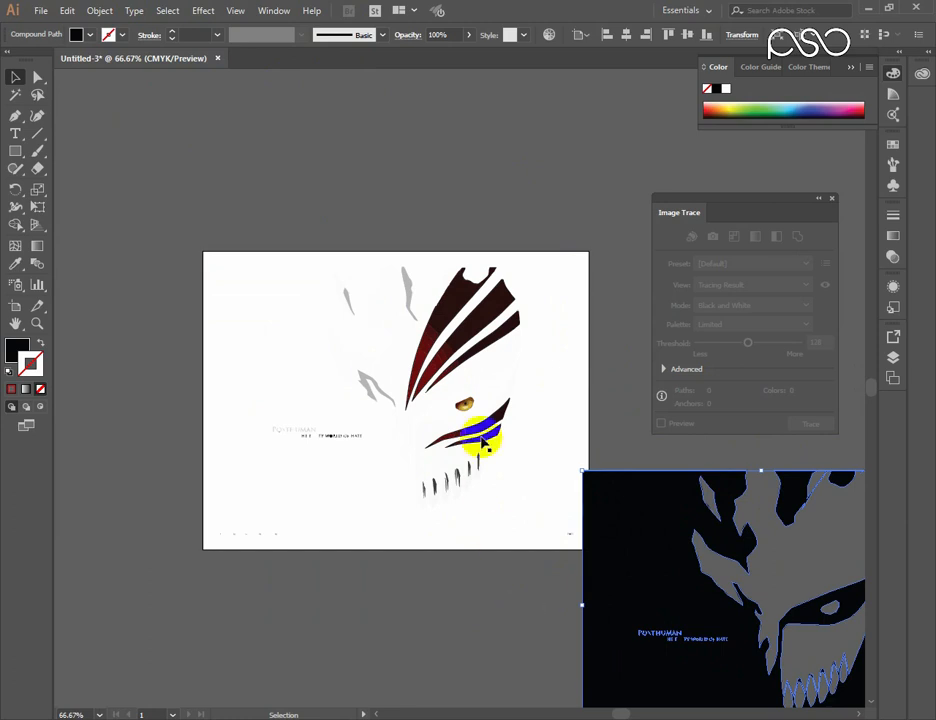
key(ctrl+z)
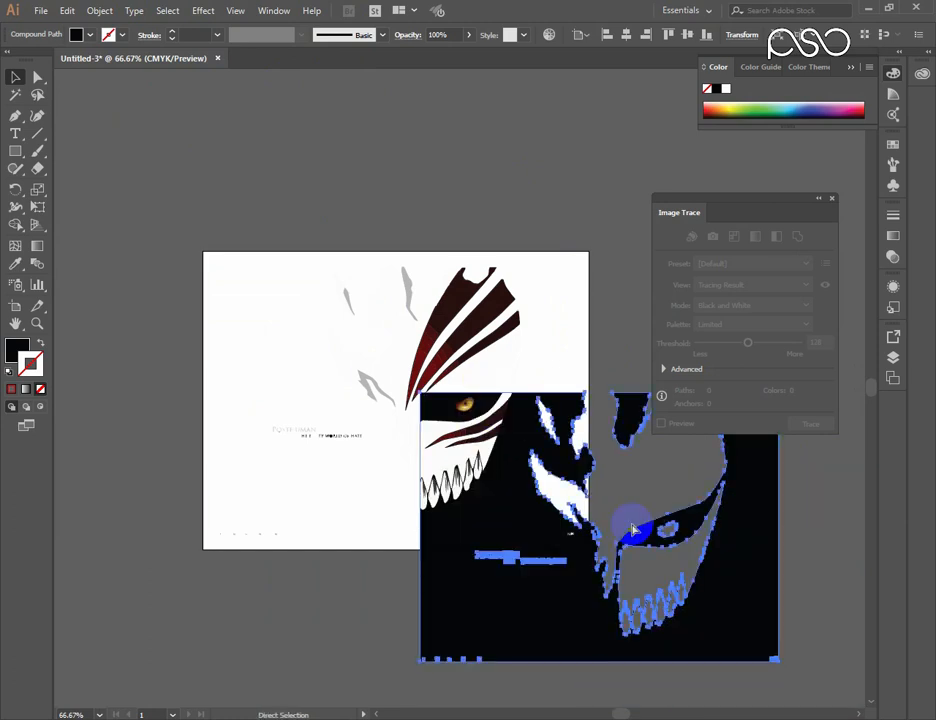
key(ctrl+z)
key(ctrl+z)
key(ctrl+z)
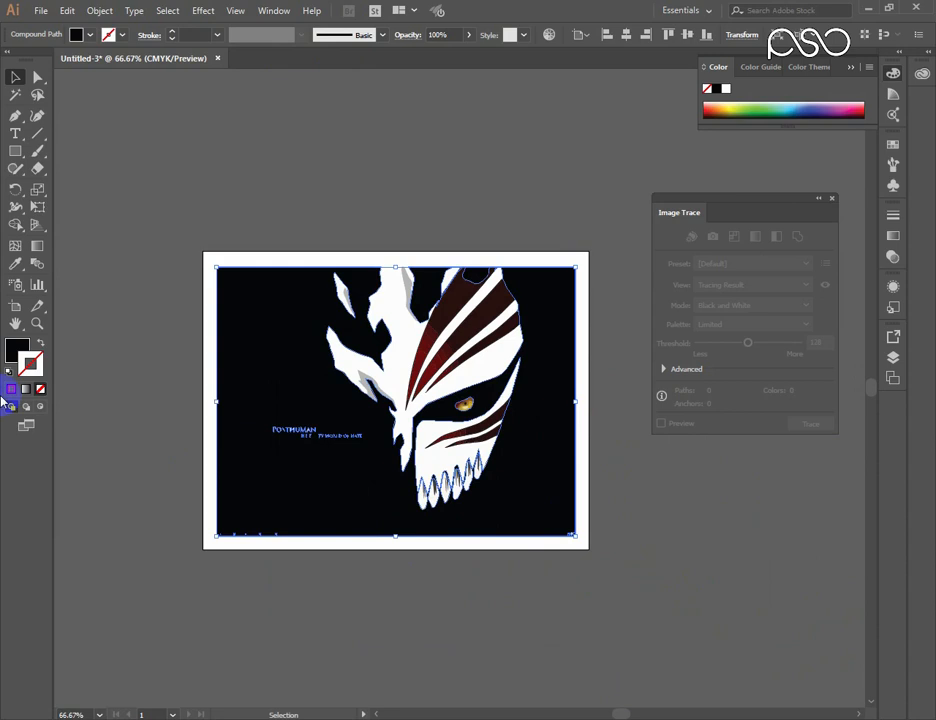
Step: Fill the mask's black background shape with blue
double_click(16, 349)
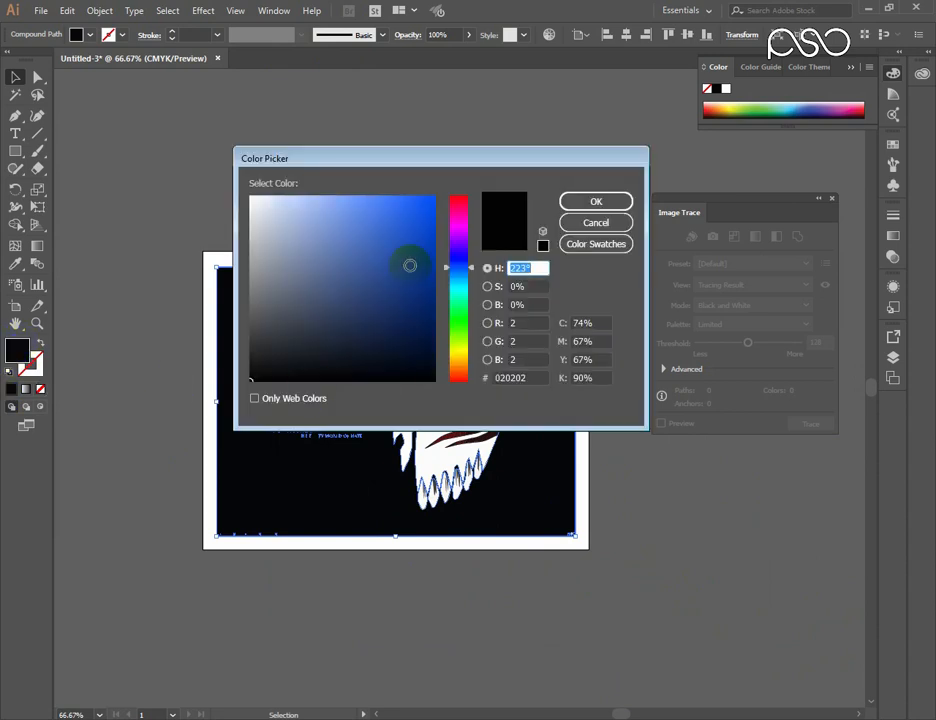
drag(409, 265, 436, 196)
click(562, 203)
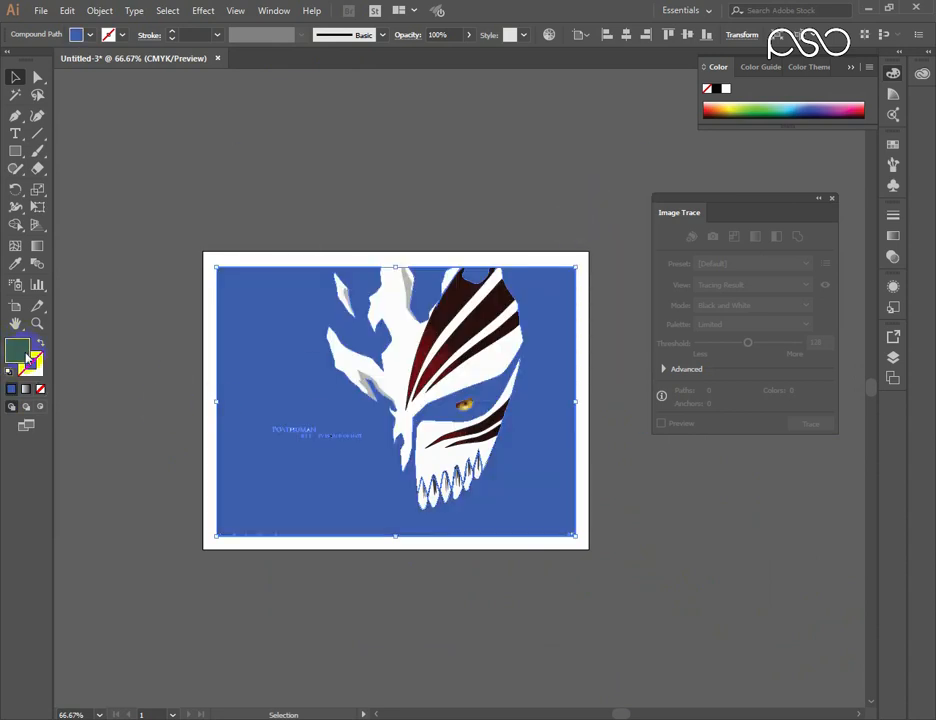
Step: Change the fill of the mask's background shape to dark red
double_click(22, 352)
click(457, 357)
drag(457, 363, 449, 311)
click(595, 201)
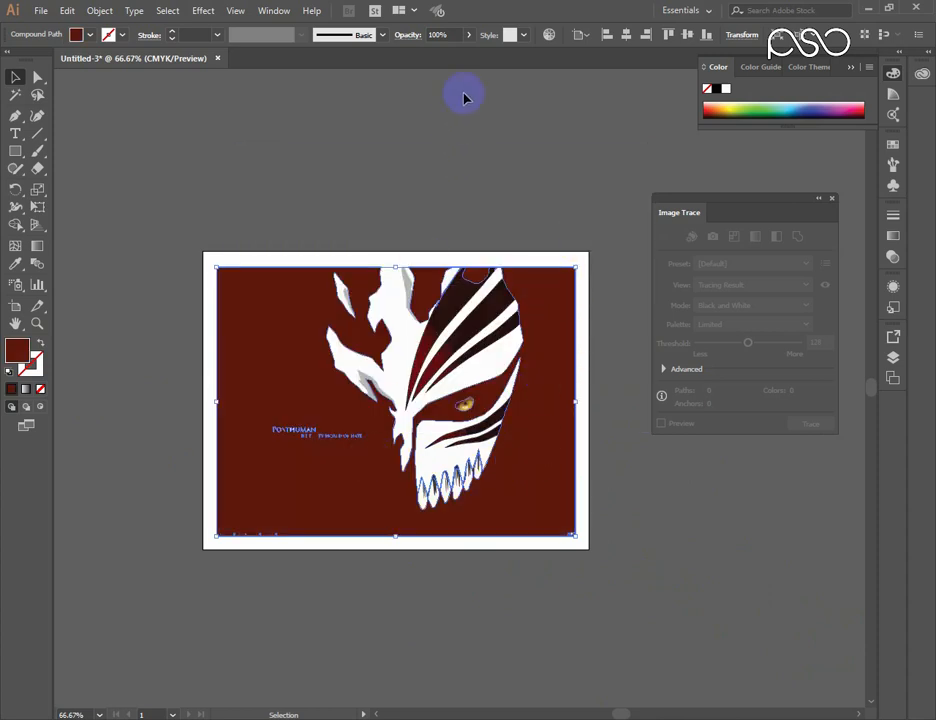
Step: Select all of the traced mask artwork and delete it from the artboard
click(666, 459)
drag(623, 559, 130, 305)
click(438, 181)
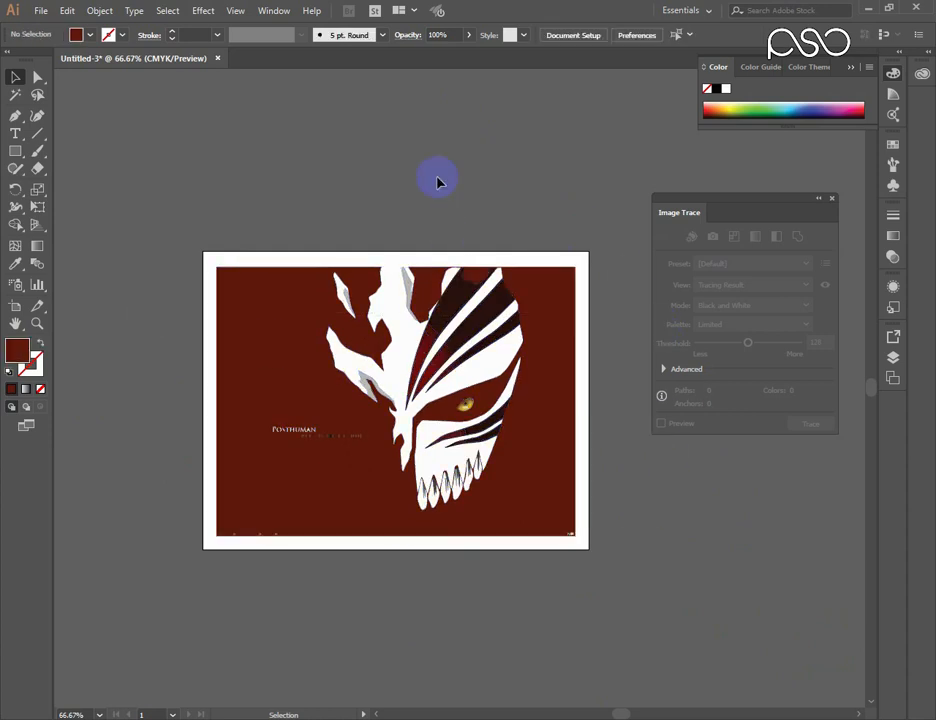
drag(604, 217, 183, 578)
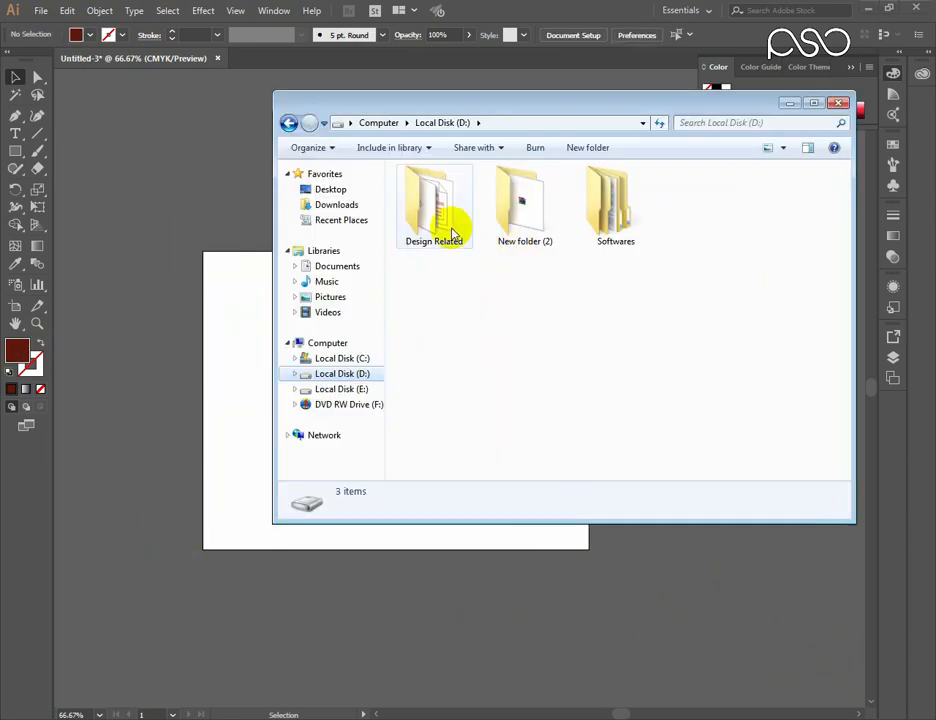
Step: Bring My Picture.png from the My Docoment folder inside Design Related on drive D onto the artboard
double_click(434, 220)
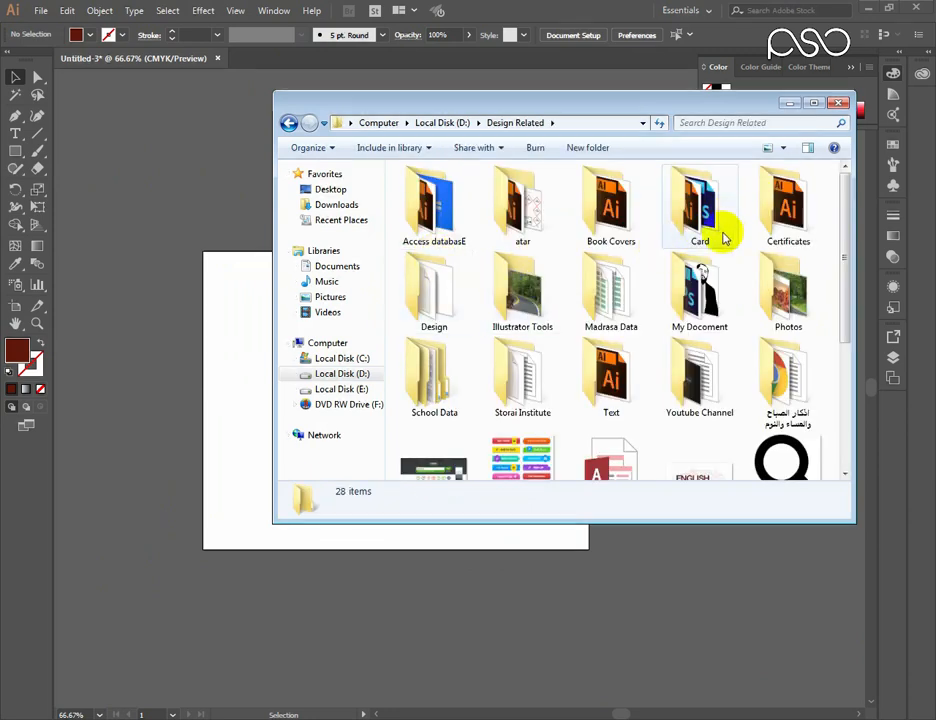
double_click(705, 322)
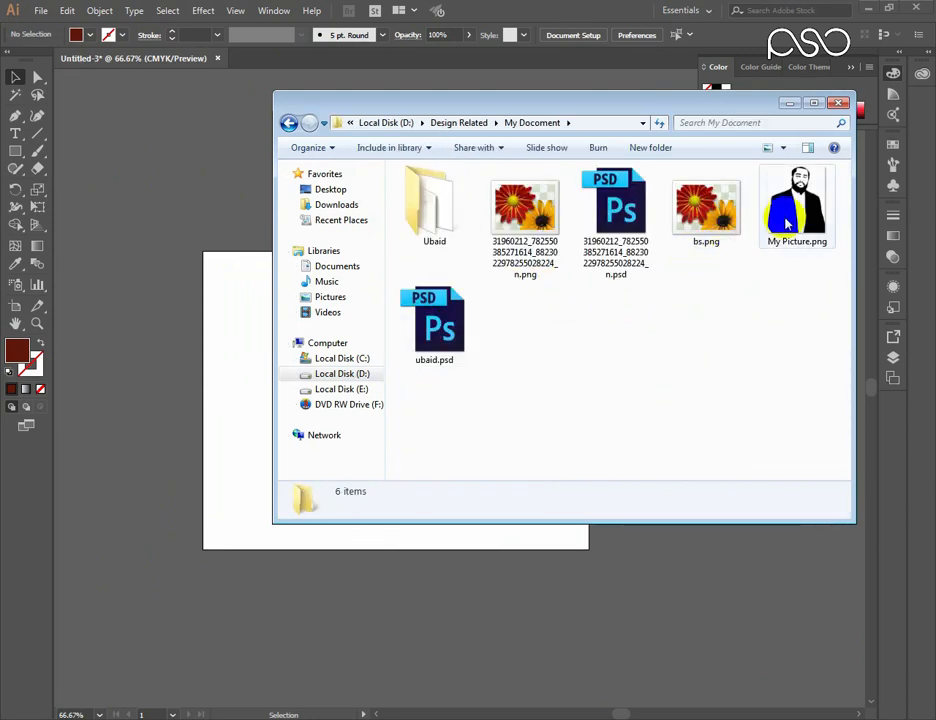
click(799, 206)
drag(798, 208, 425, 406)
click(251, 372)
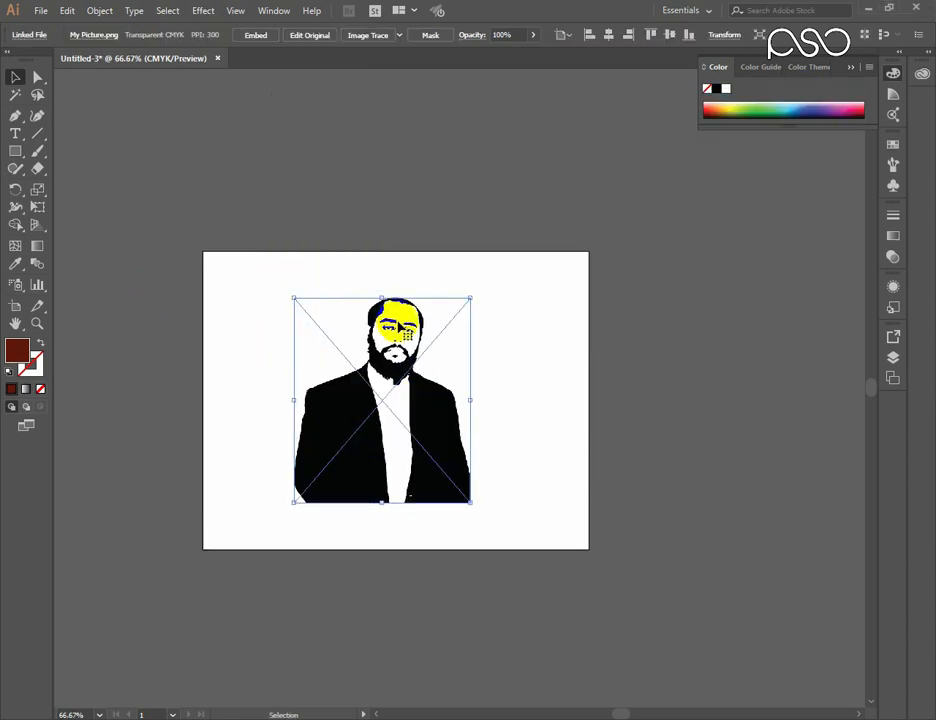
Step: Inspect the black-and-white portrait up close, and delete it from the artboard
drag(374, 329, 439, 428)
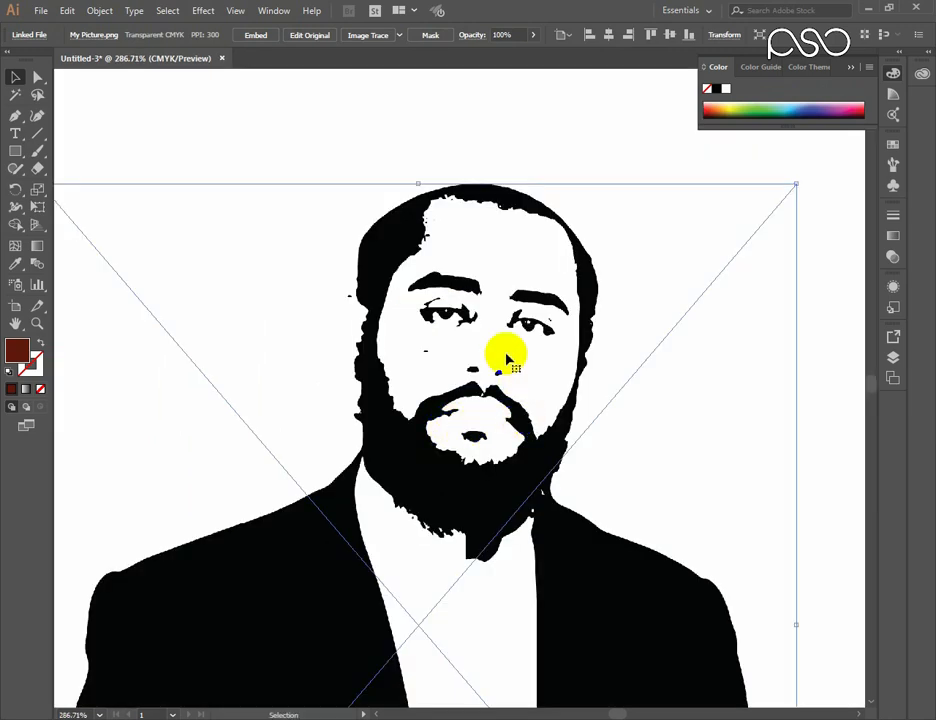
drag(497, 443, 478, 400)
key(ctrl+minus)
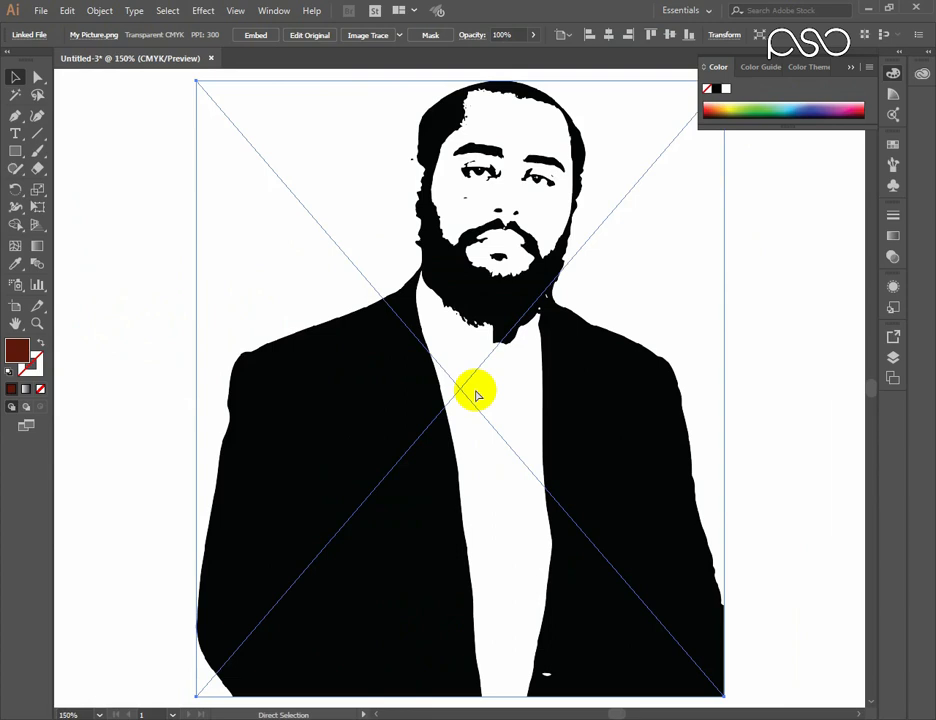
key(ctrl+minus)
key(ctrl+minus)
drag(476, 395, 500, 425)
key(Delete)
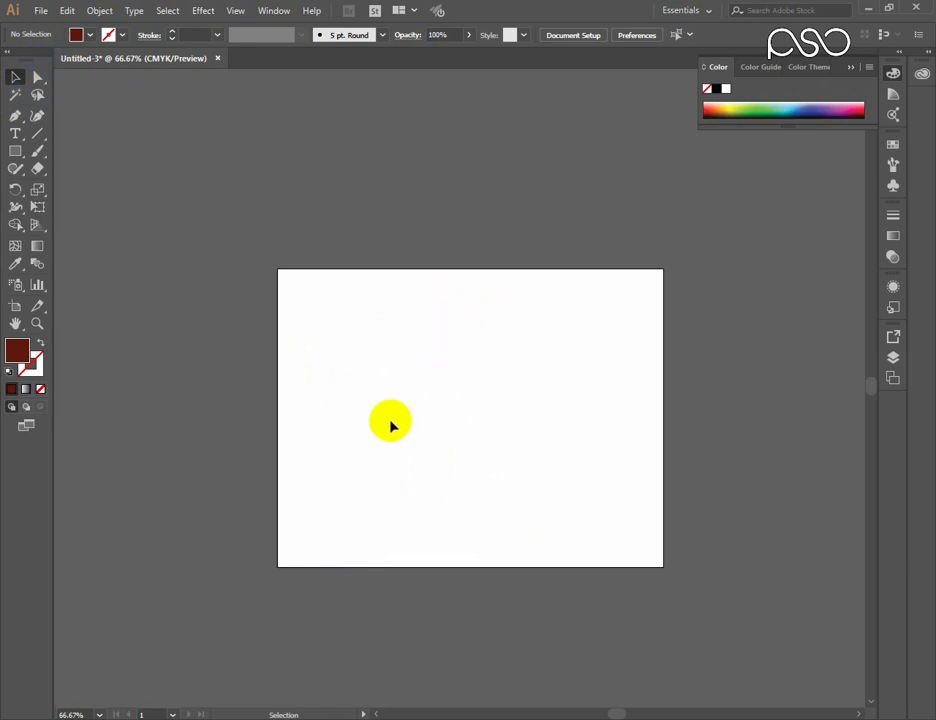
Step: Collapse the open colour controls to clear the workspace around the empty artboard
mouse_move(361, 215)
mouse_down()
mouse_move(457, 224)
mouse_move(384, 267)
mouse_up()
click(353, 251)
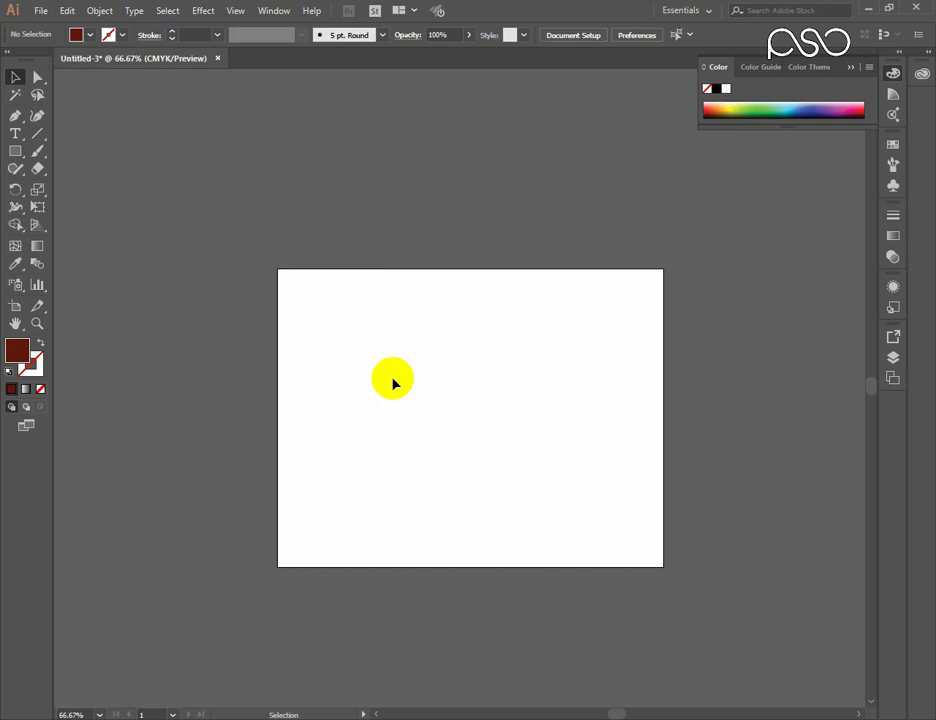
drag(472, 399, 457, 395)
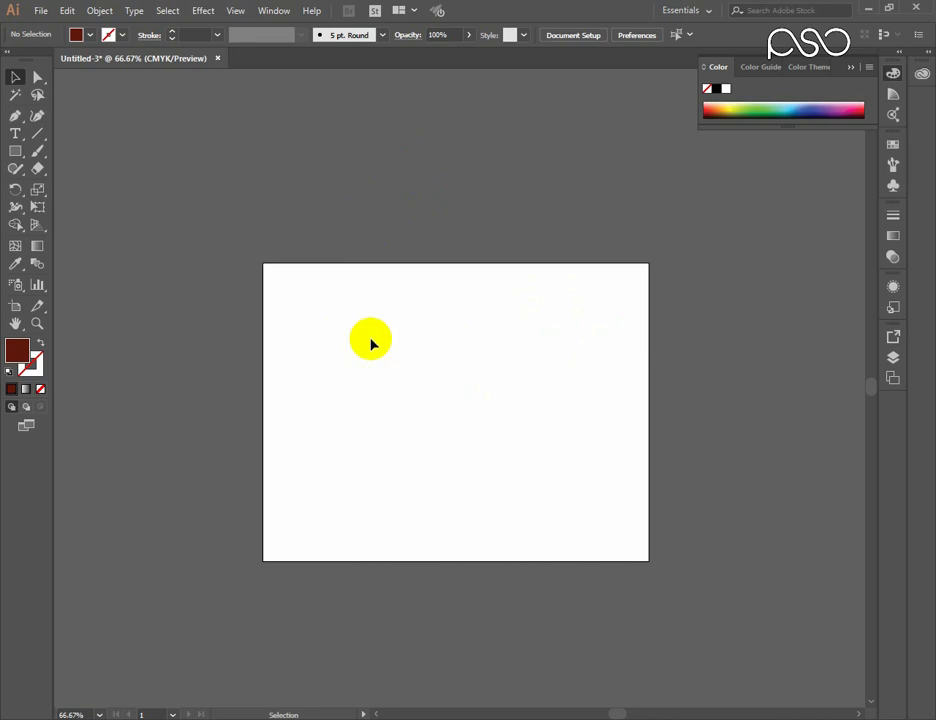
click(851, 66)
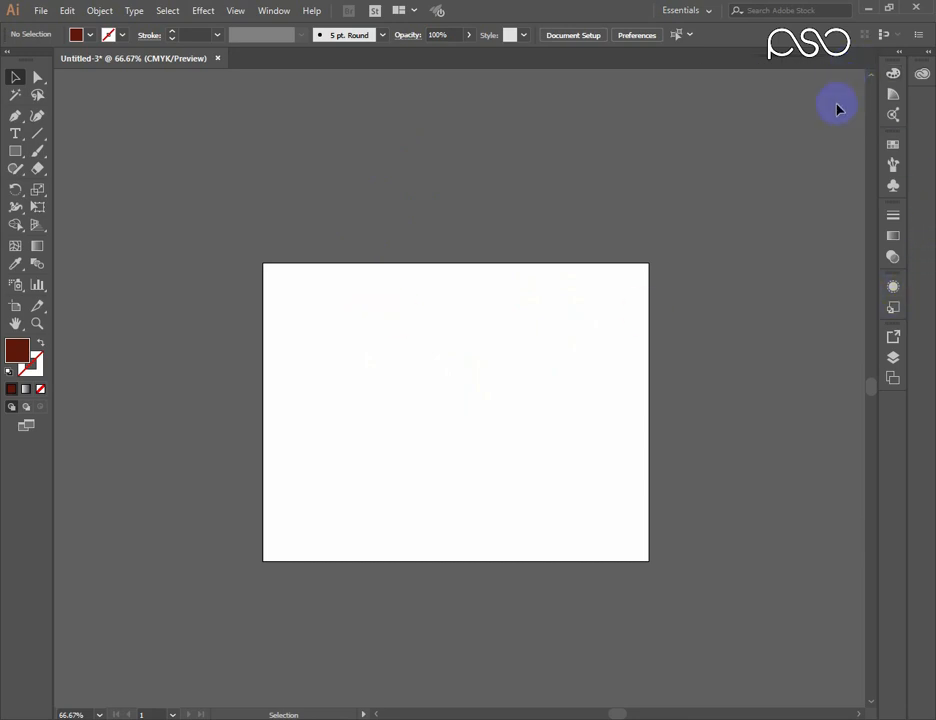